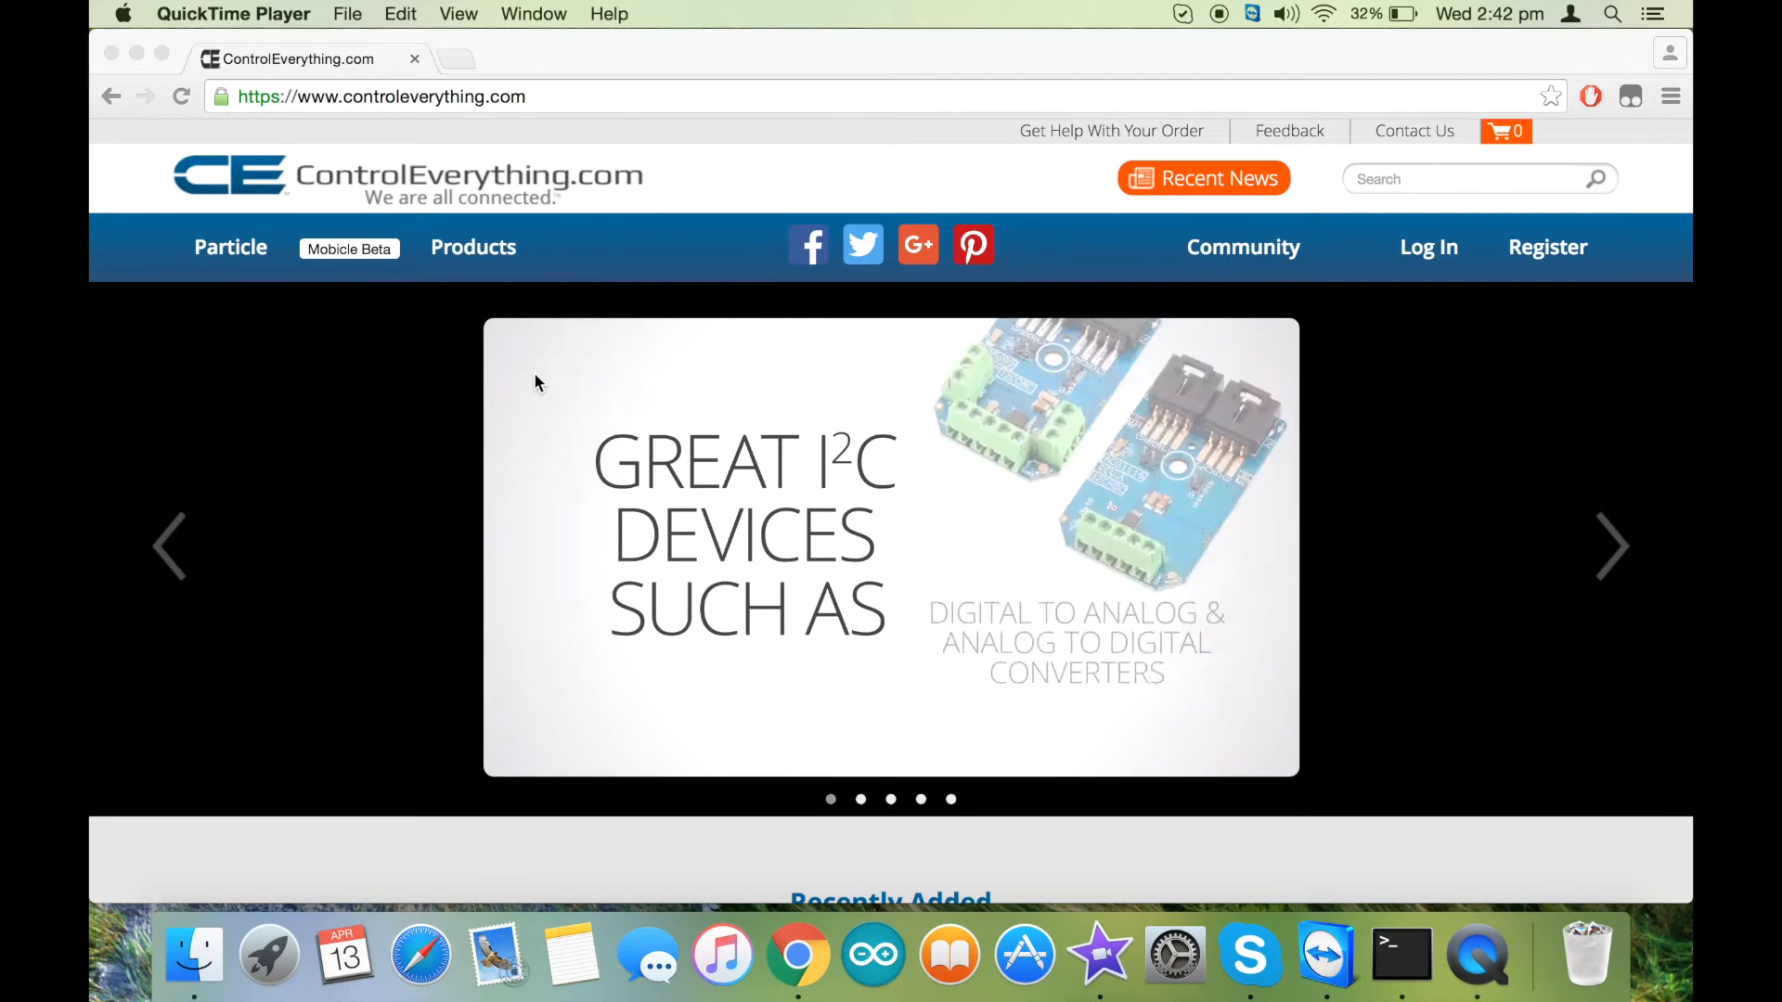
Find SI7005 on ControlEverything.com and open the humidity and temperature sensor's product page
left_click(1419, 178)
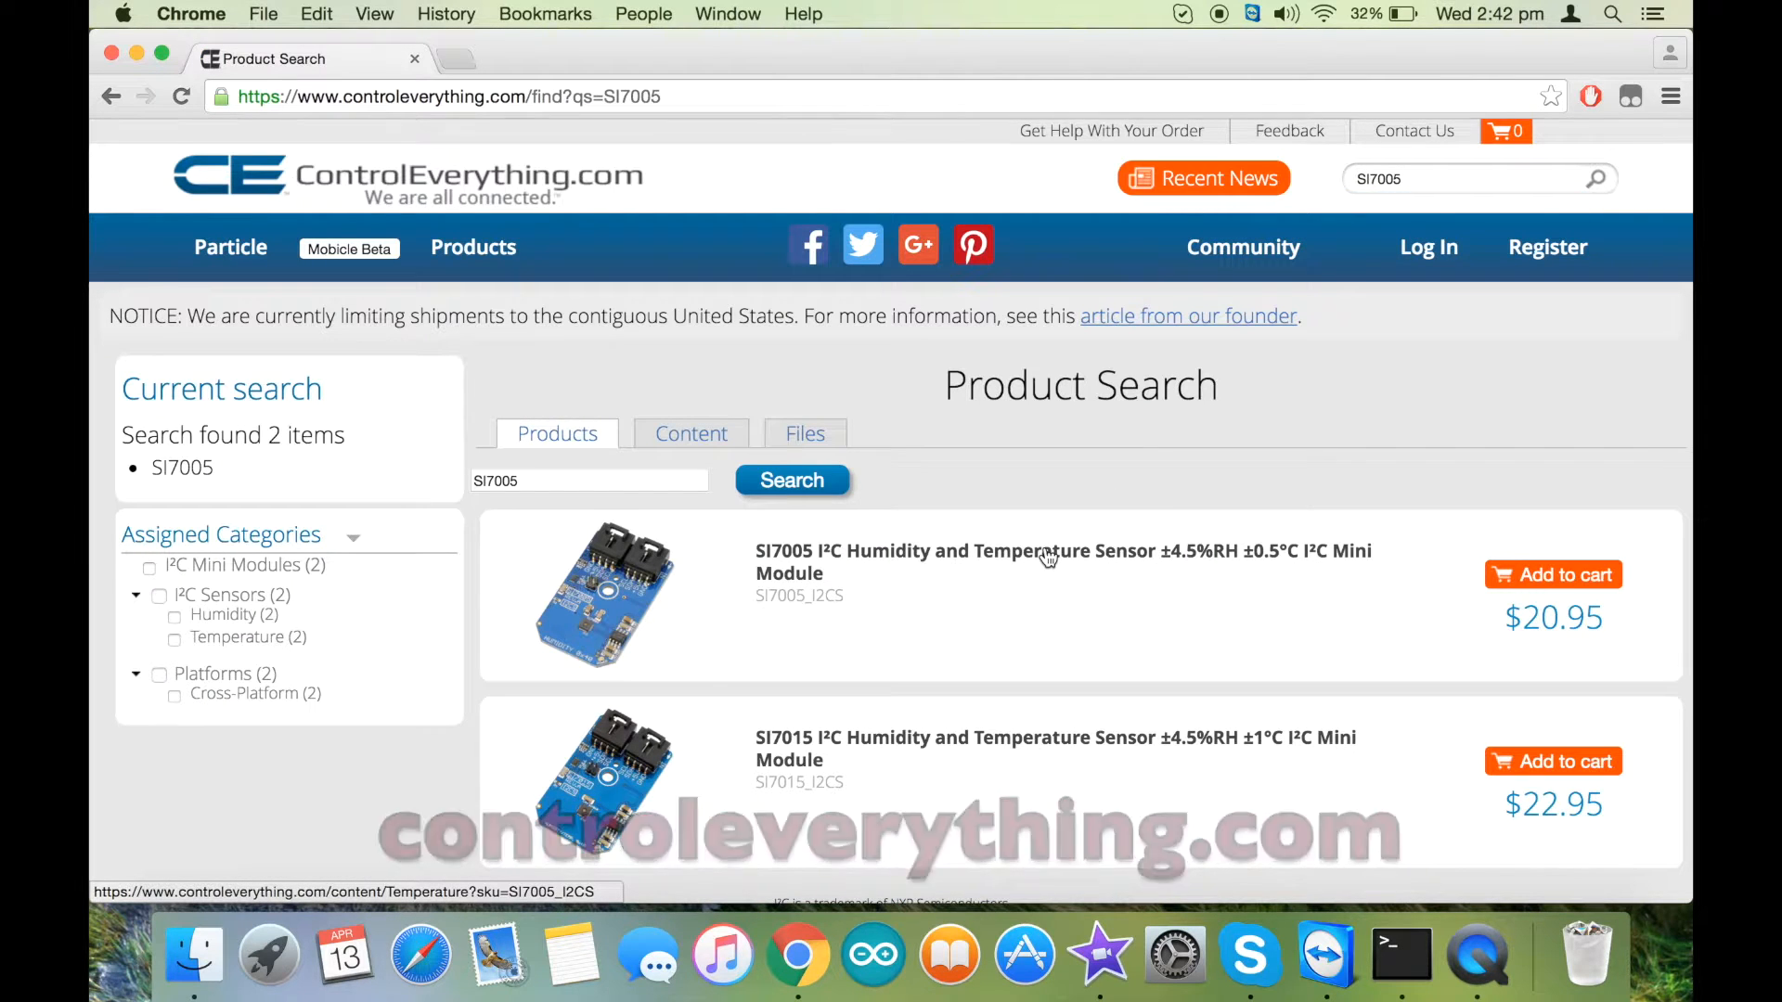
left_click(1046, 557)
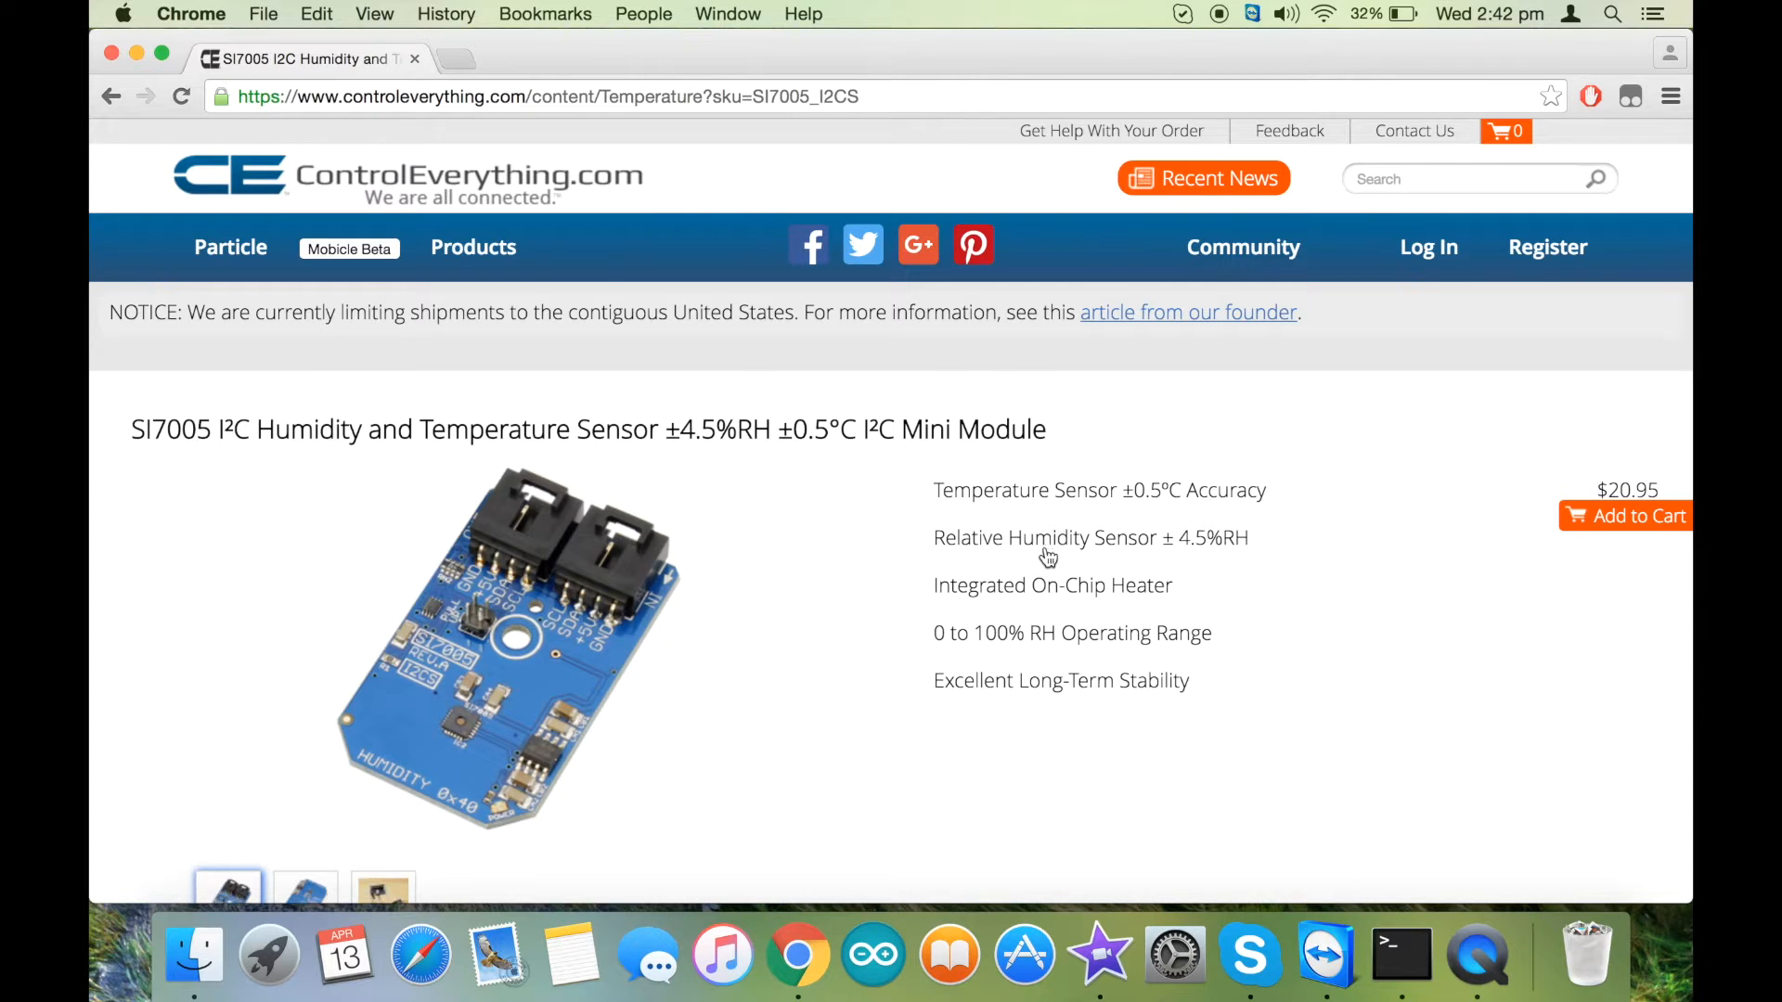
scroll(1048, 557, "down", 4)
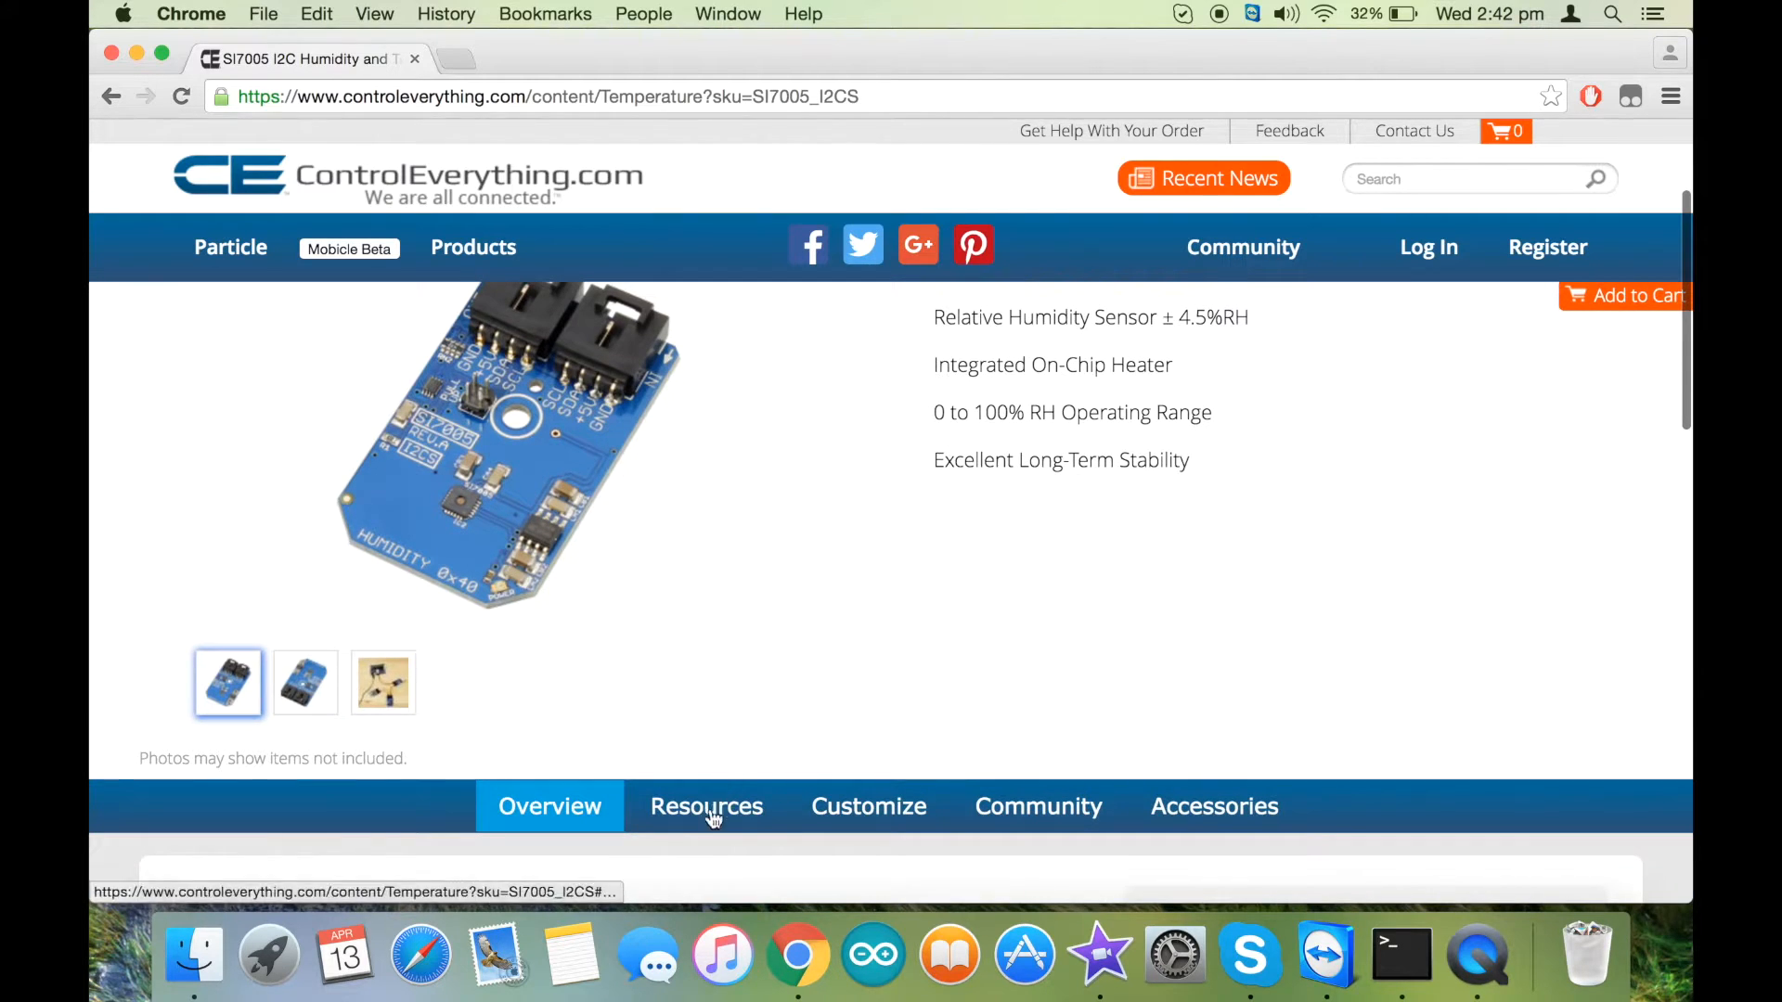
Show the SI7005 module's Resources section with datasheets and Arduino, Java, Python and Particle code samples
left_click(725, 801)
scroll(843, 774, "down", 5)
scroll(844, 783, "down", 5)
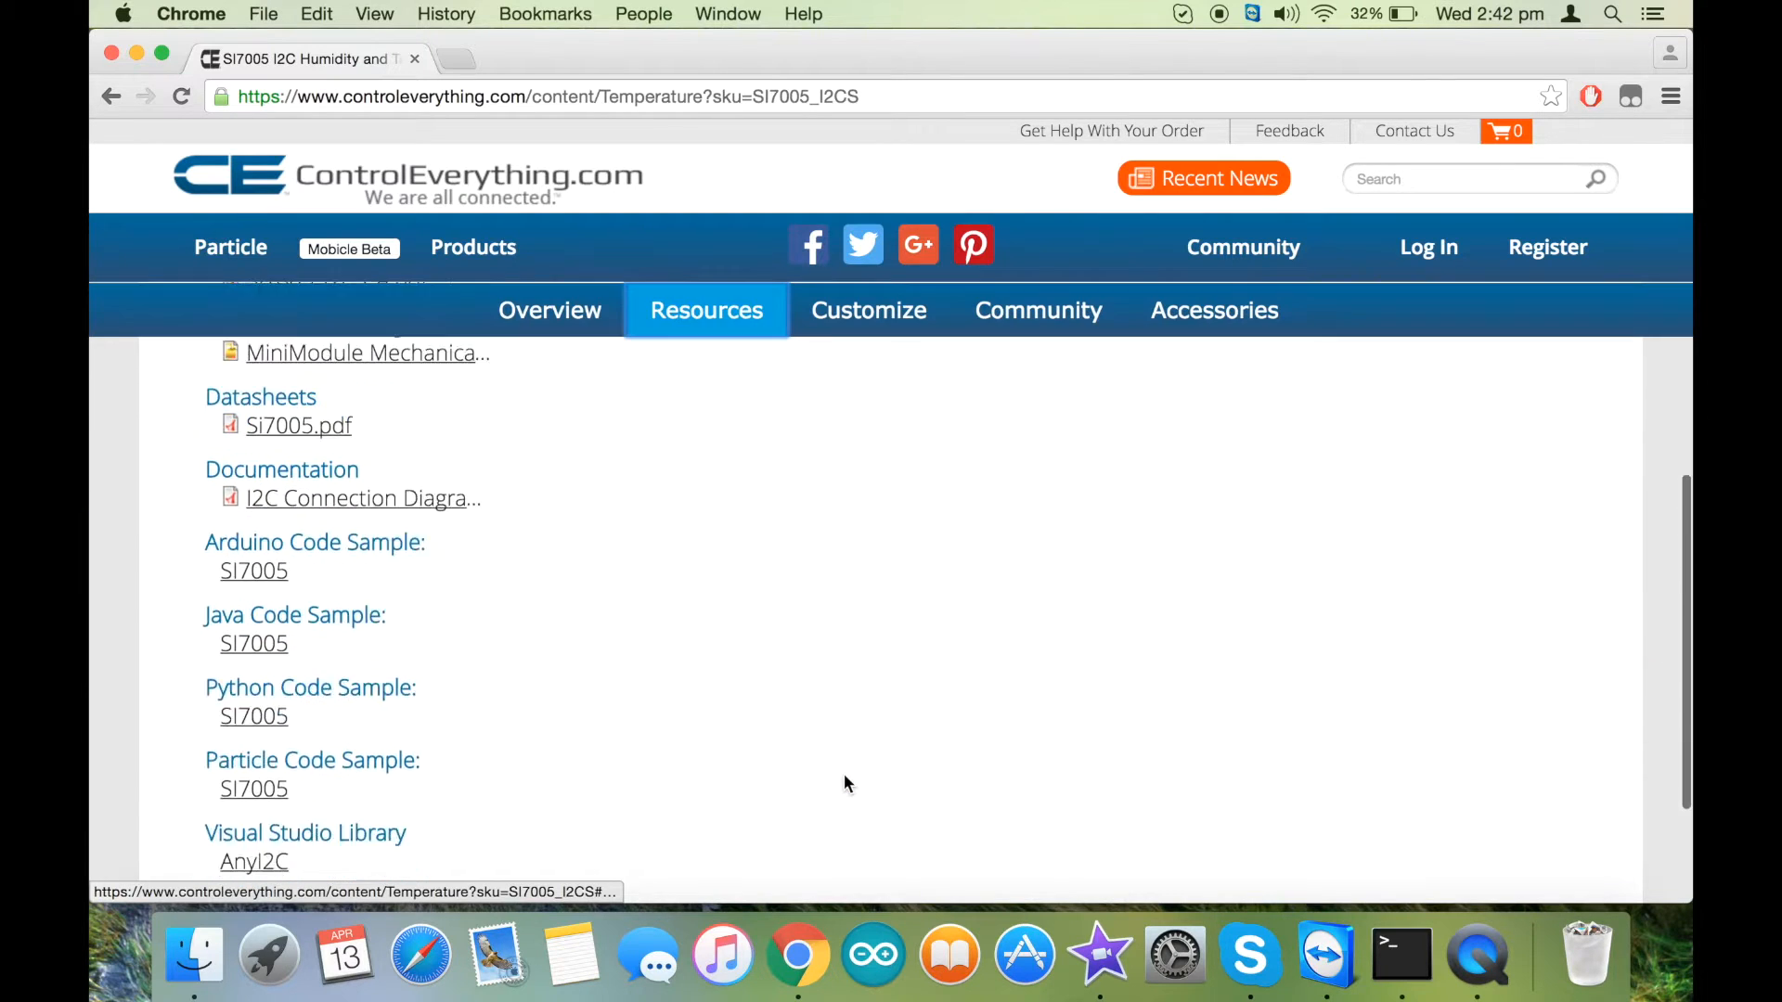
scroll(423, 796, "up", 1)
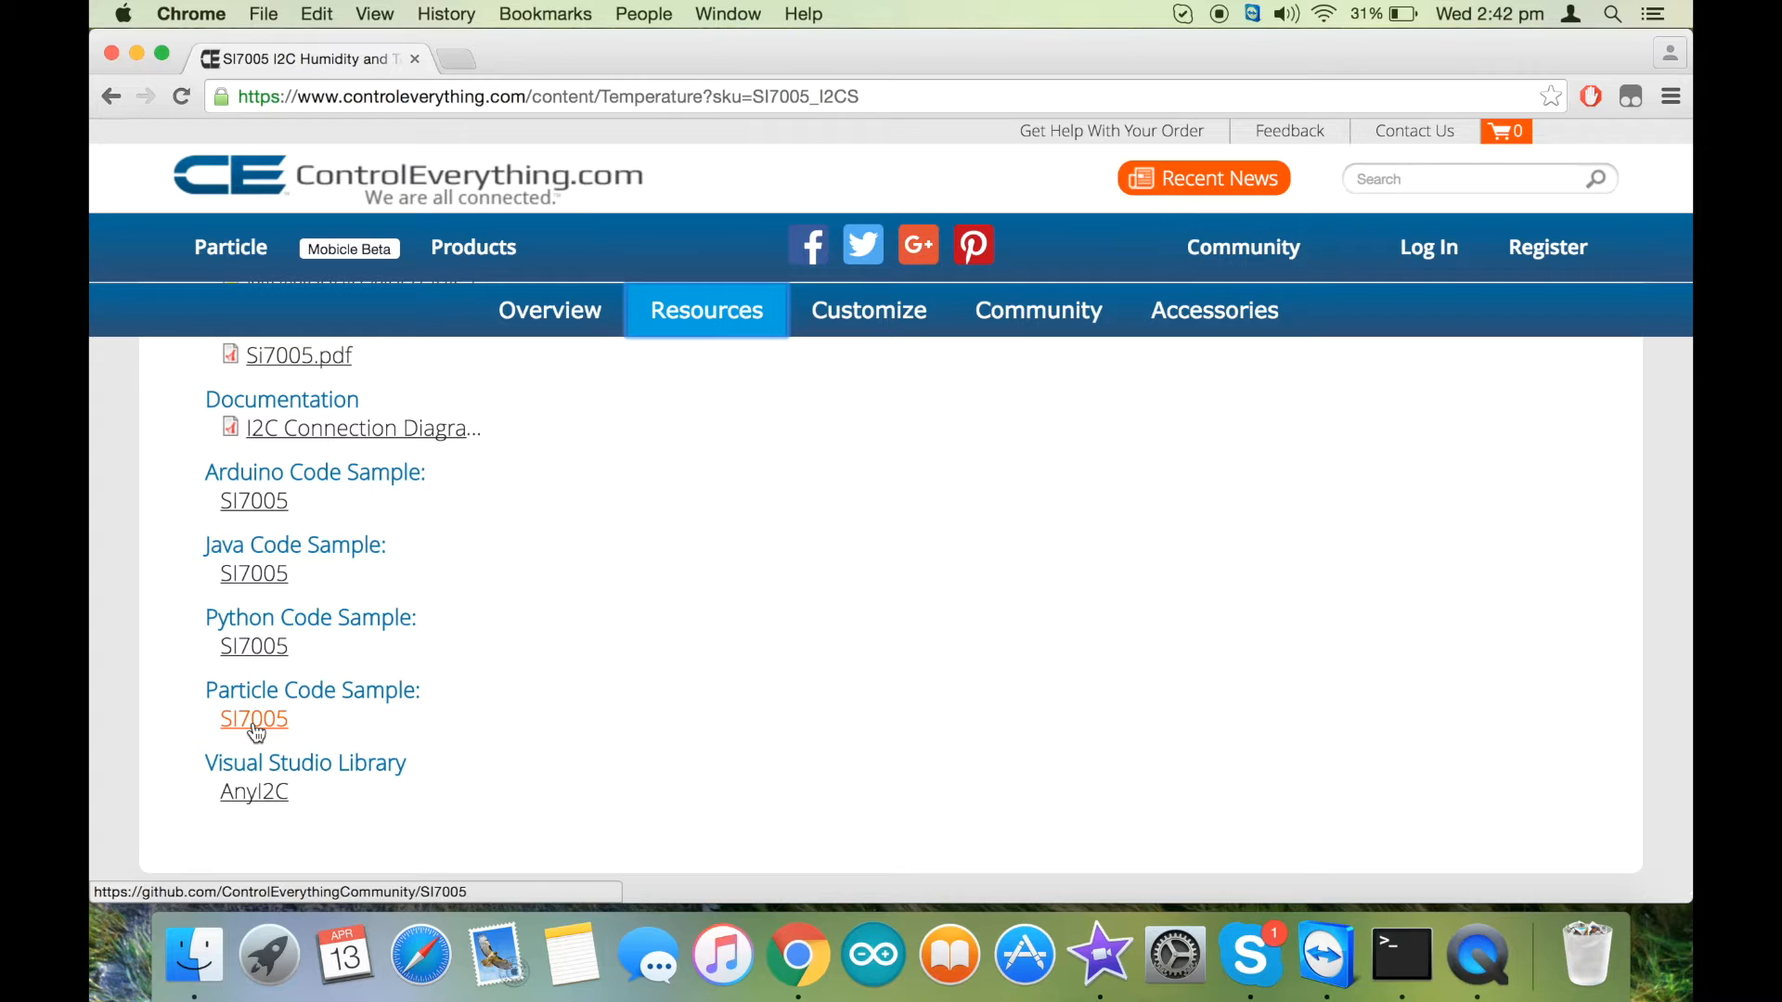
Go to github.com, open ControlEverythingCommunity and filter its repositories to open SI7005
left_click(1065, 97)
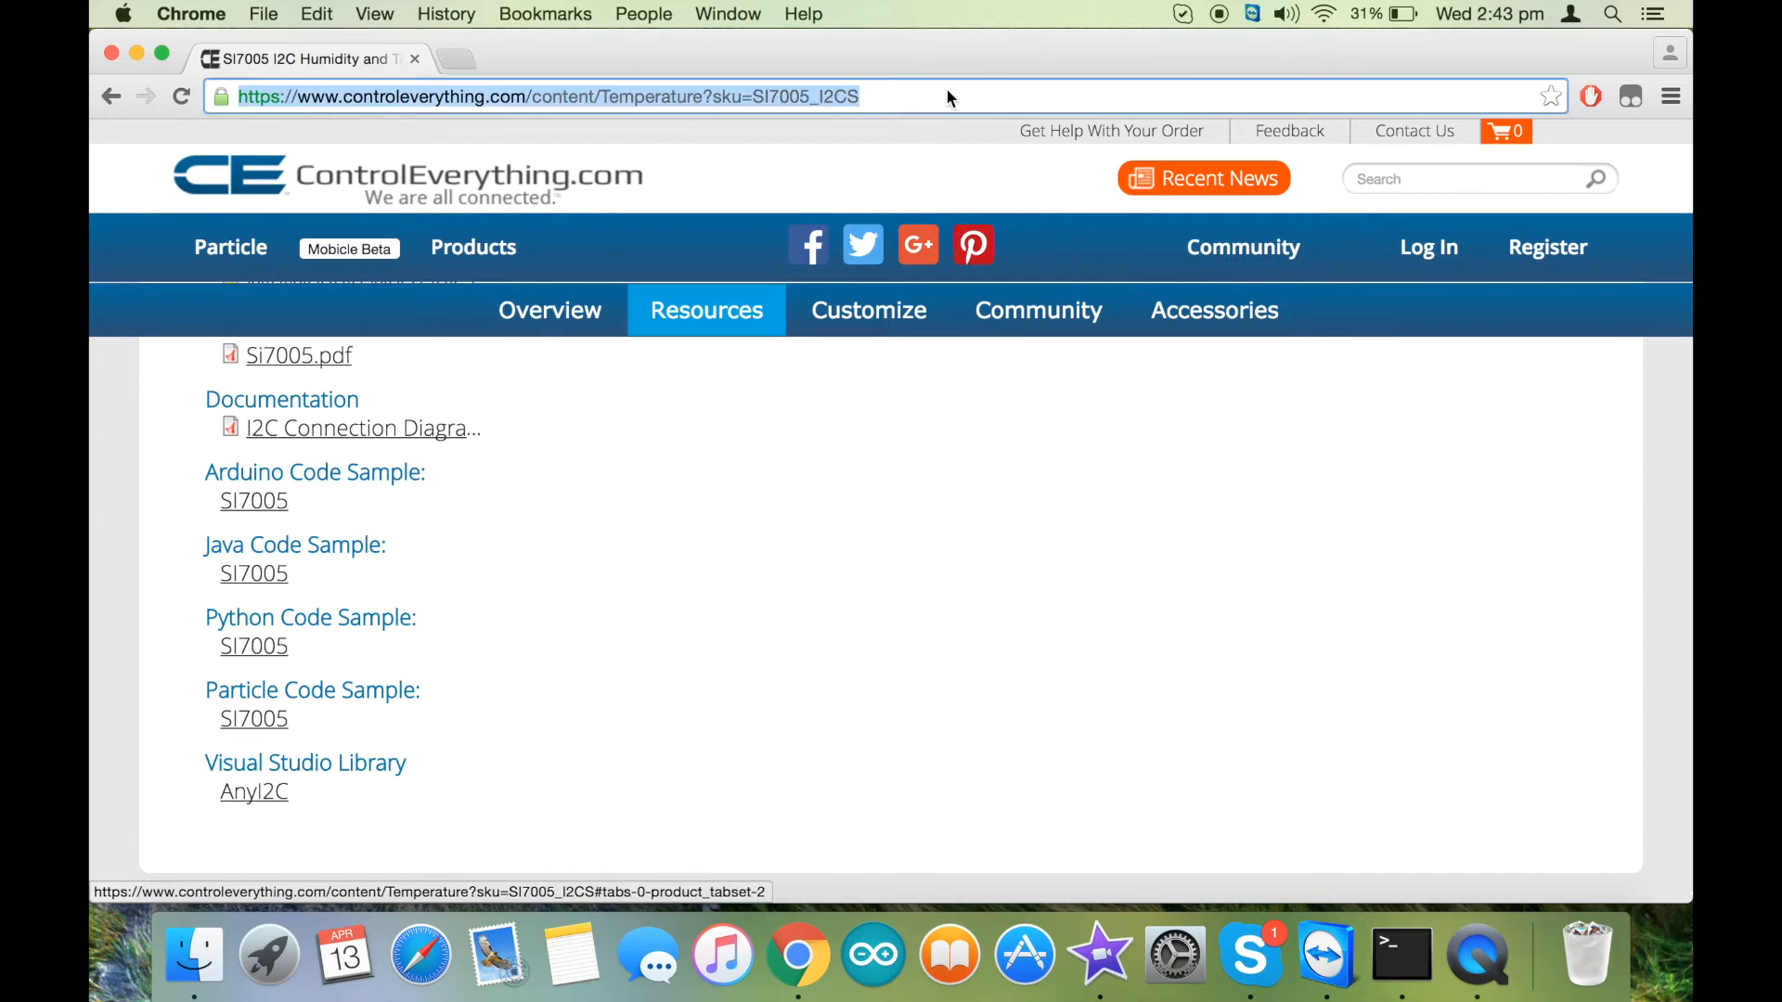
type("github.com")
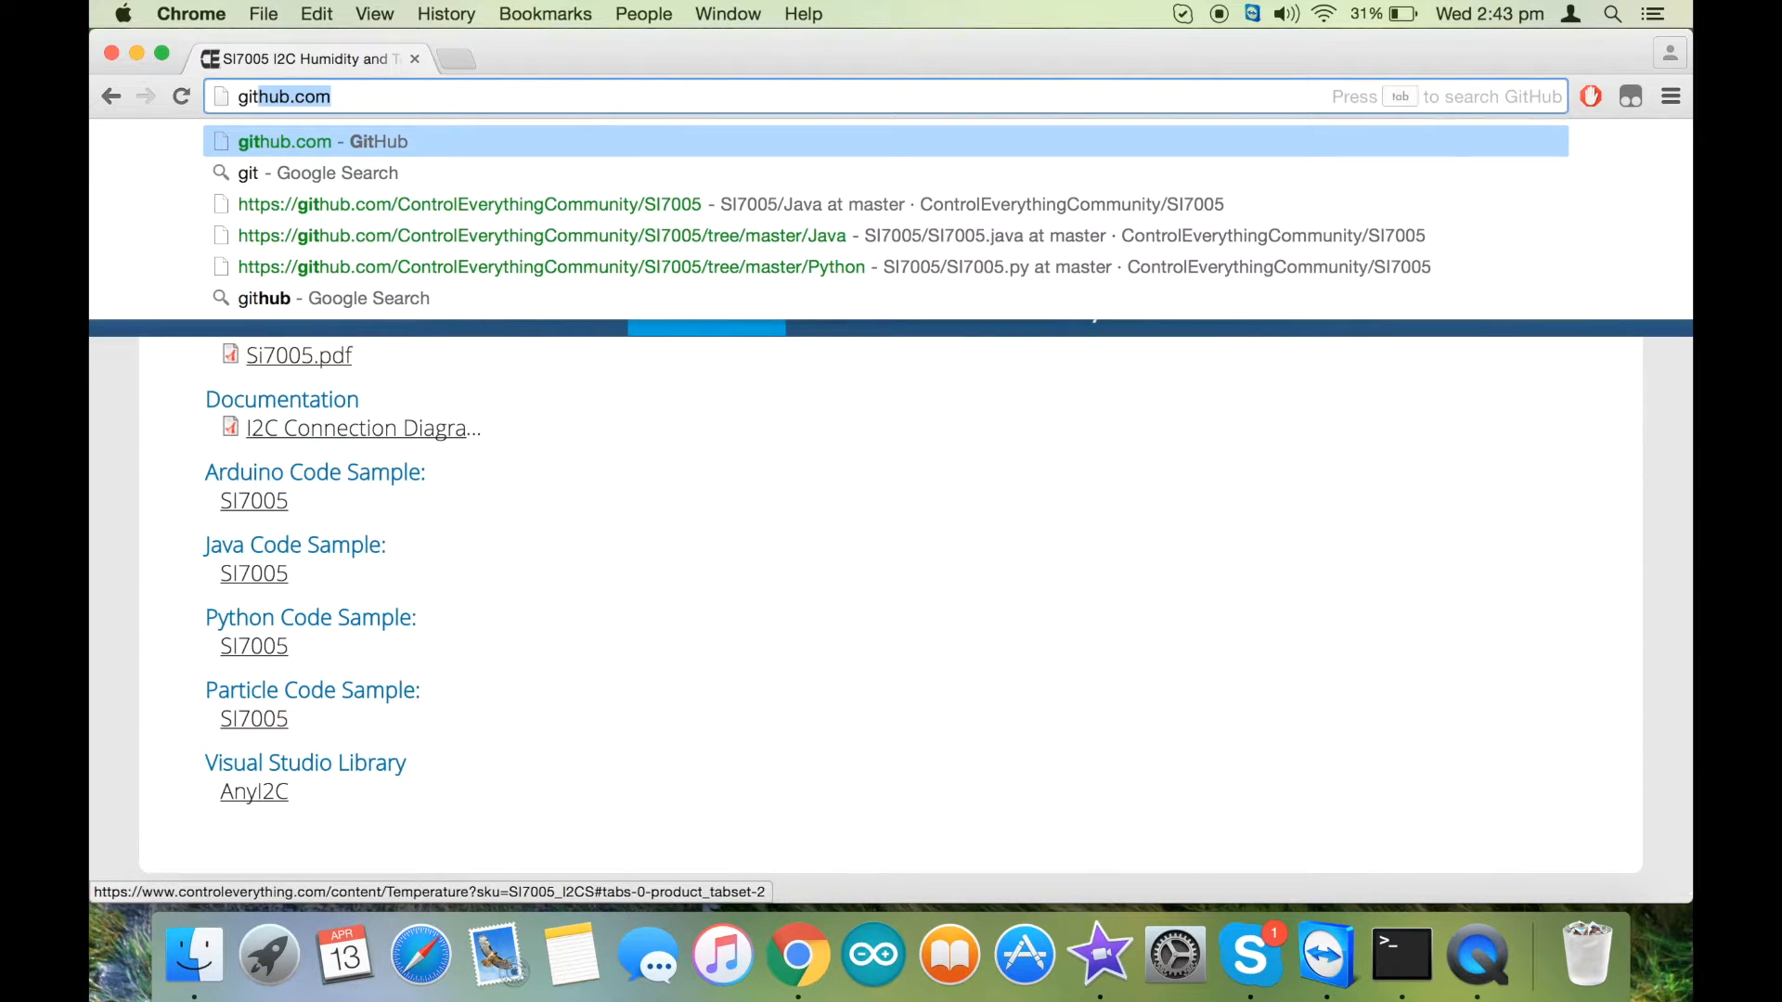
key("Return")
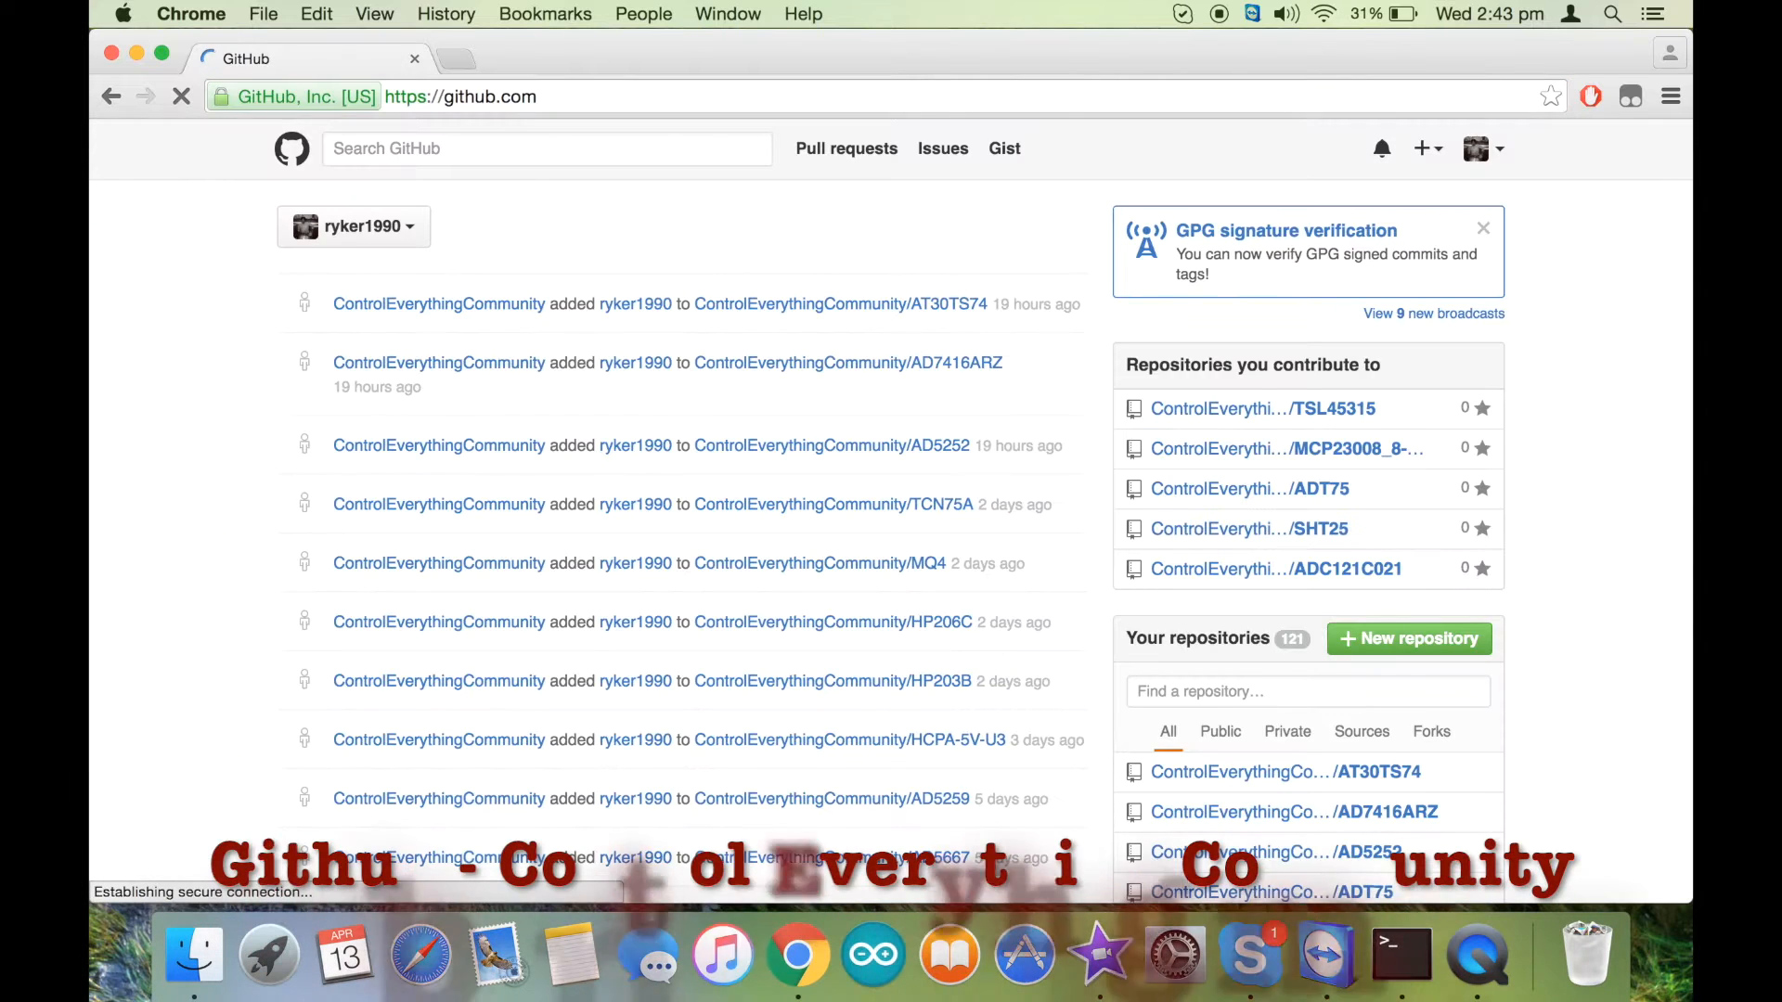
left_click(439, 304)
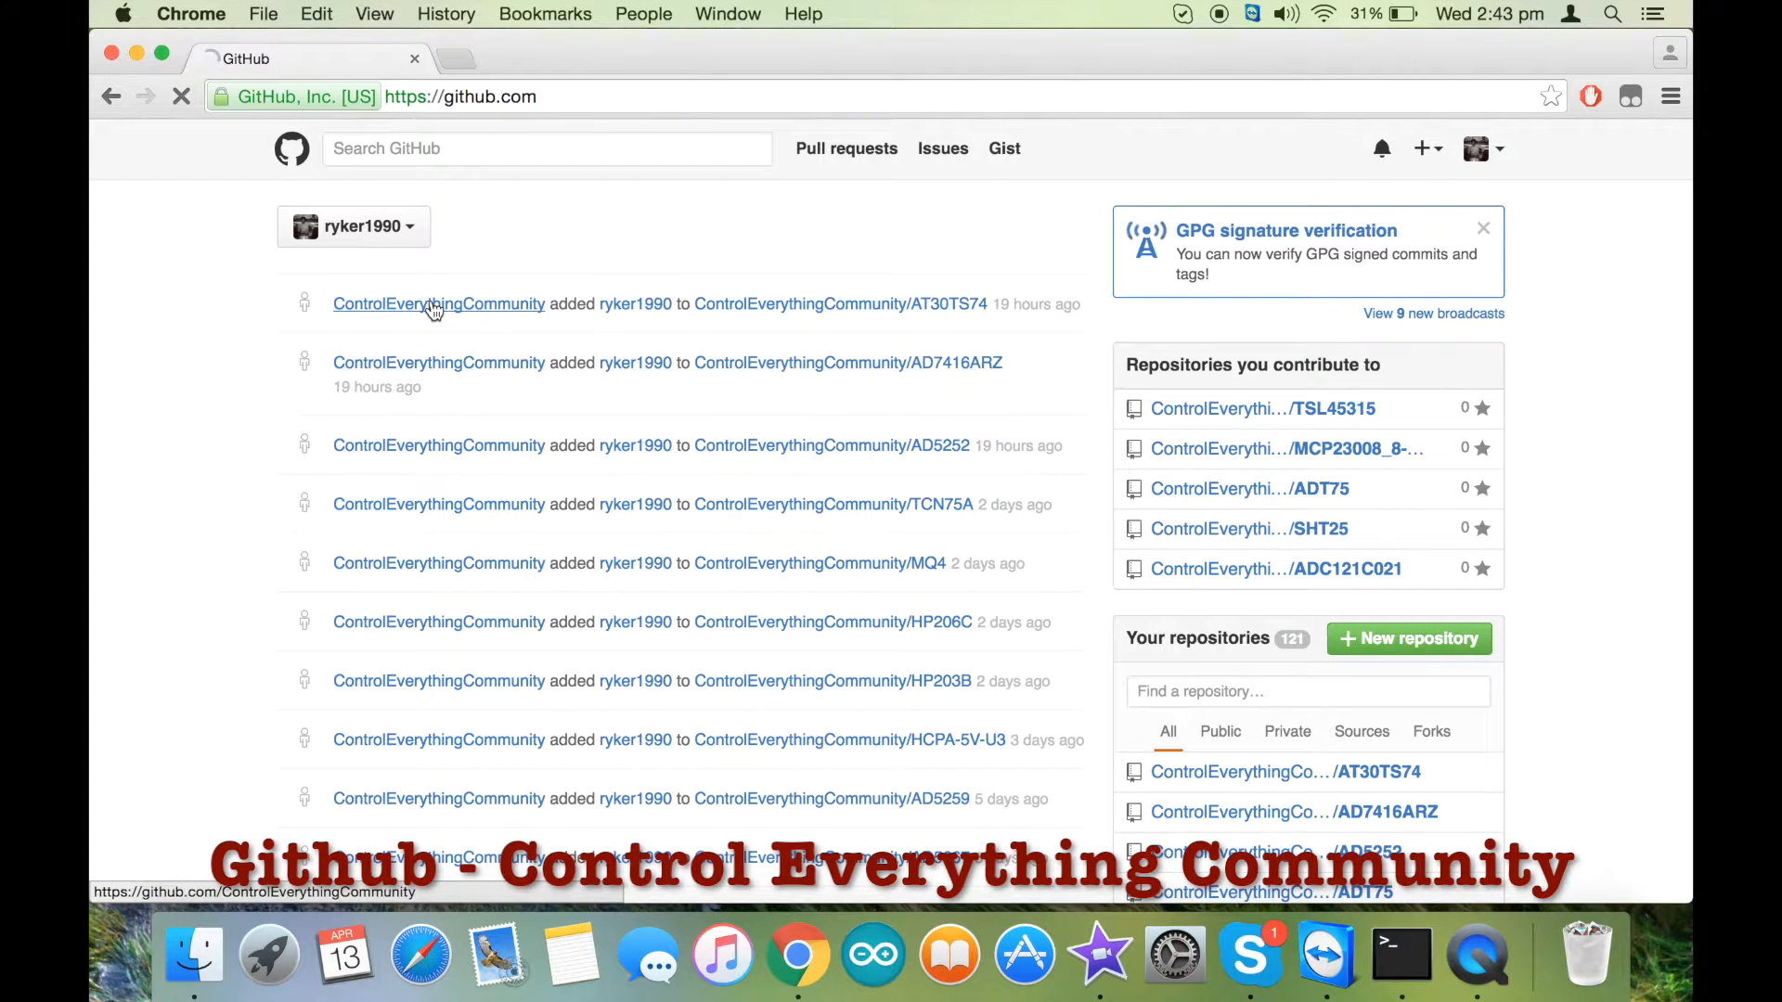
left_click(578, 465)
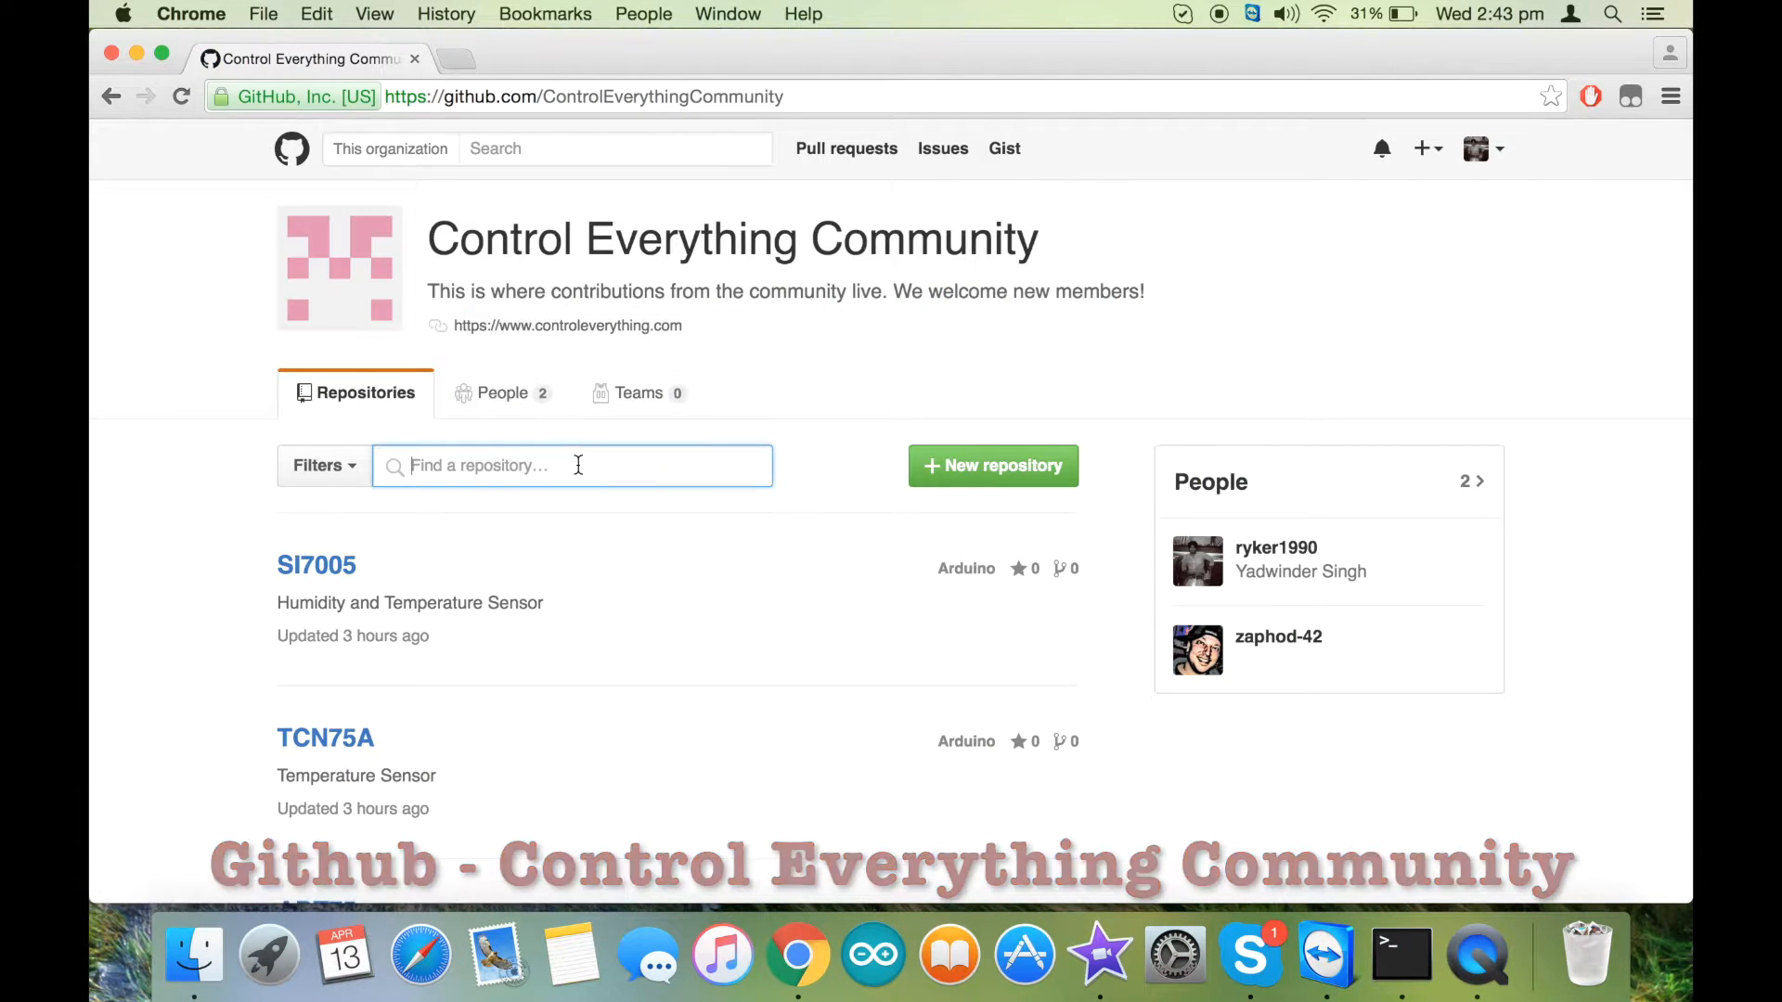
type("SI7005")
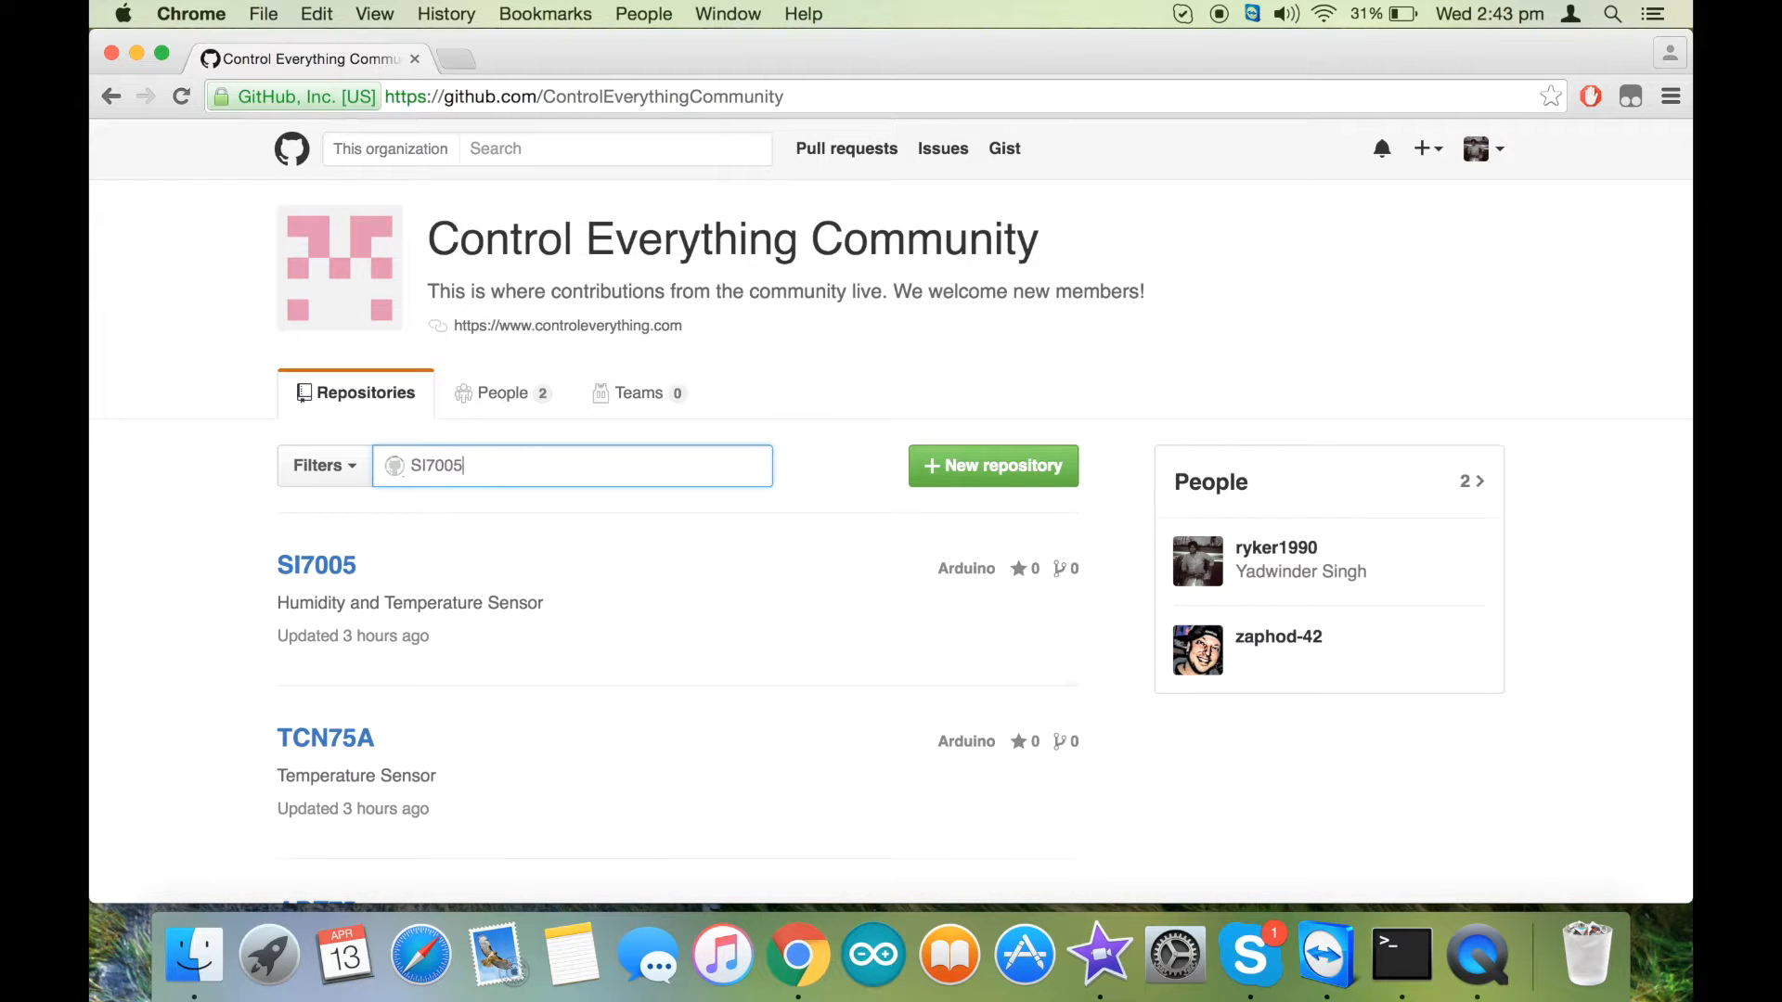
left_click(316, 564)
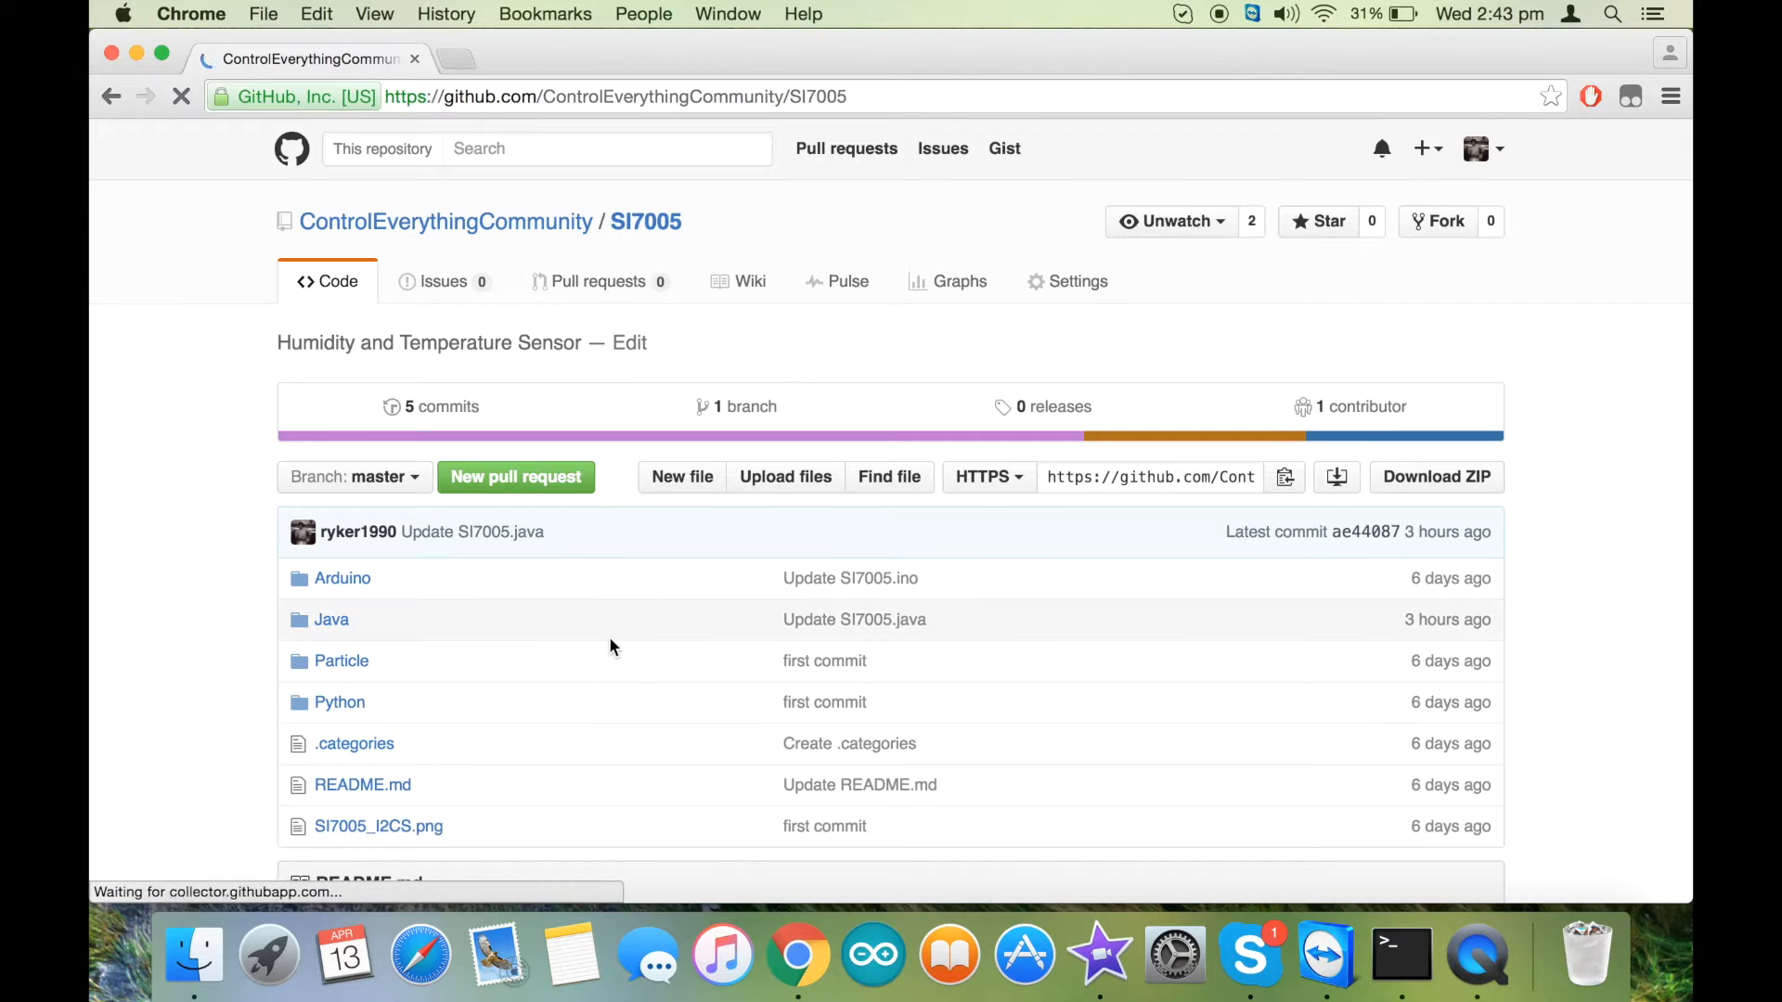
scroll(608, 637, "down", 10)
scroll(609, 636, "down", 3)
scroll(608, 637, "down", 4)
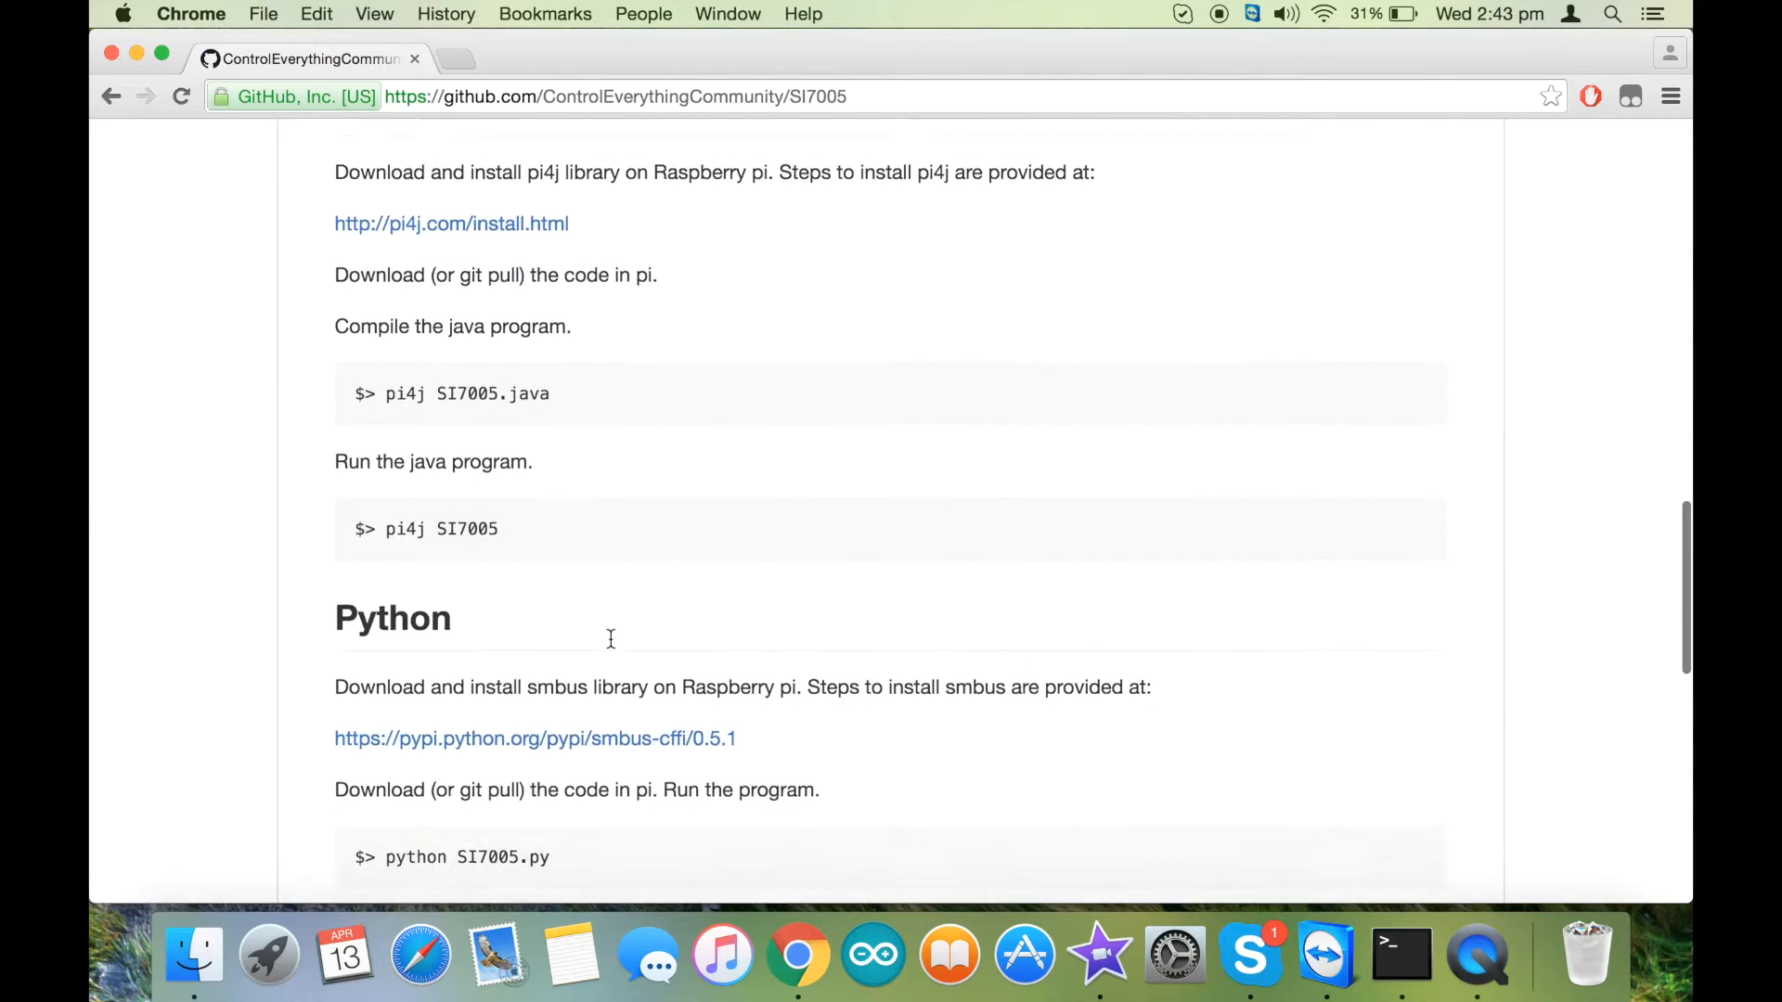
scroll(609, 637, "down", 2)
scroll(609, 636, "down", 4)
scroll(607, 637, "down", 2)
scroll(609, 635, "down", 3)
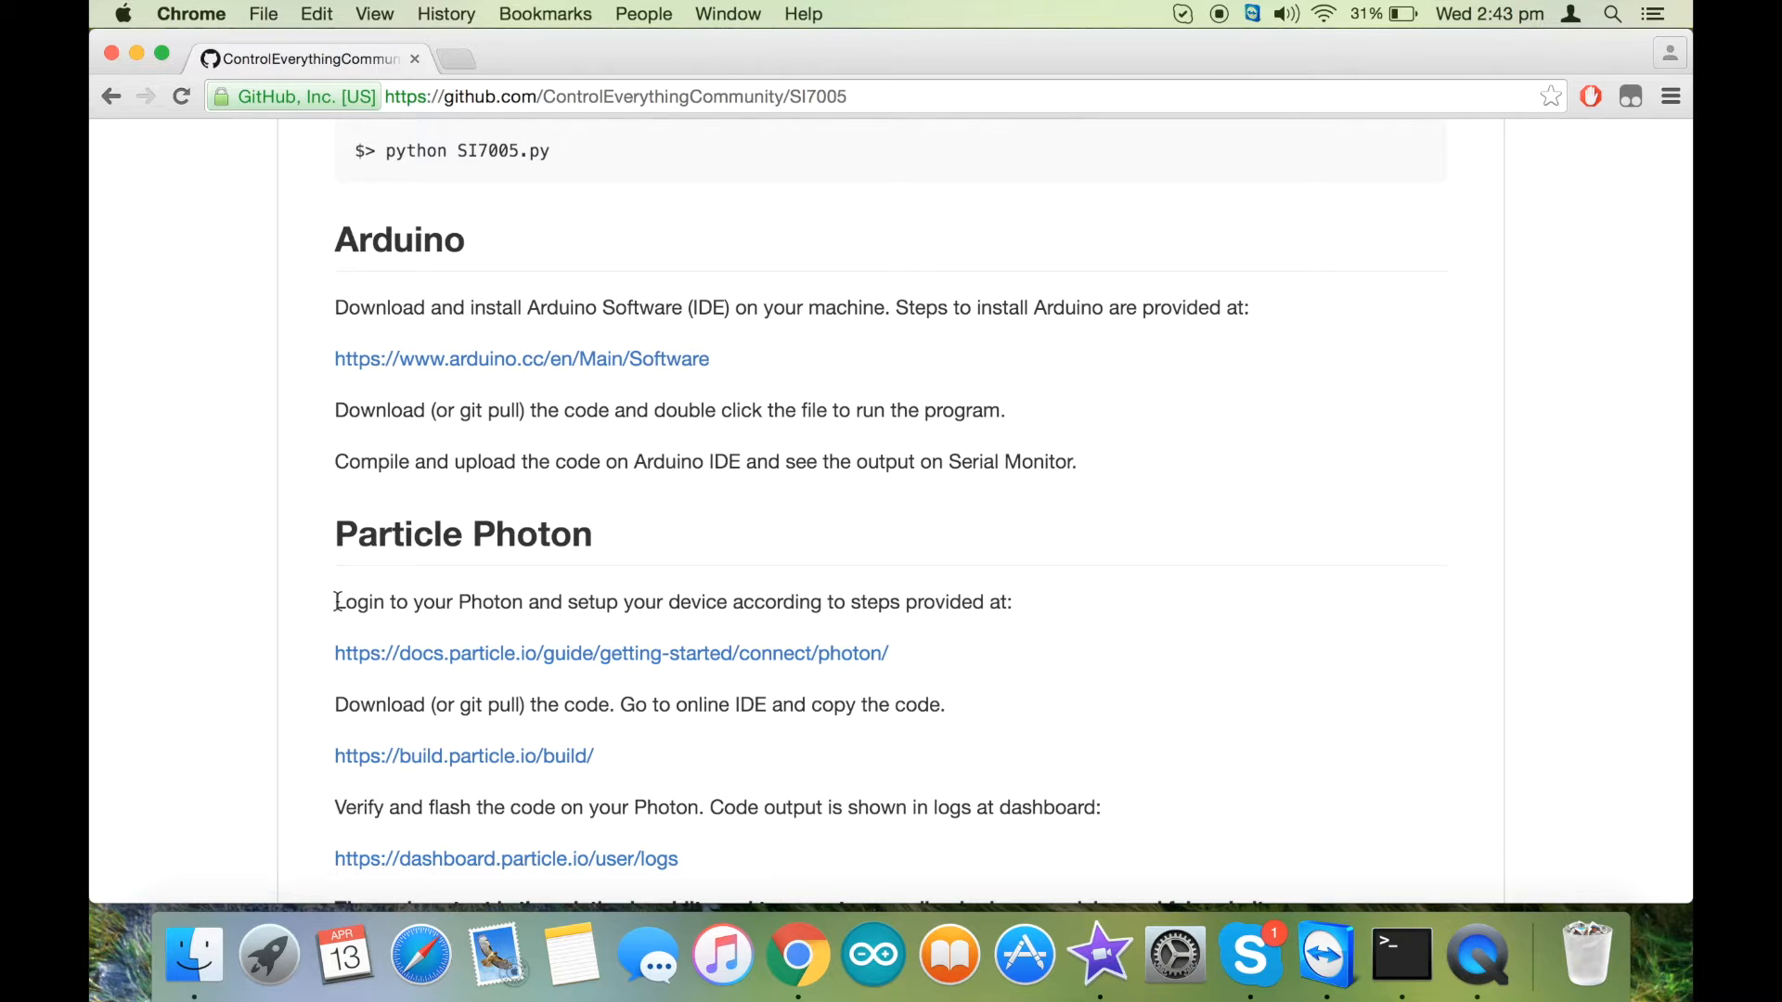
left_click_drag(337, 603, 994, 596)
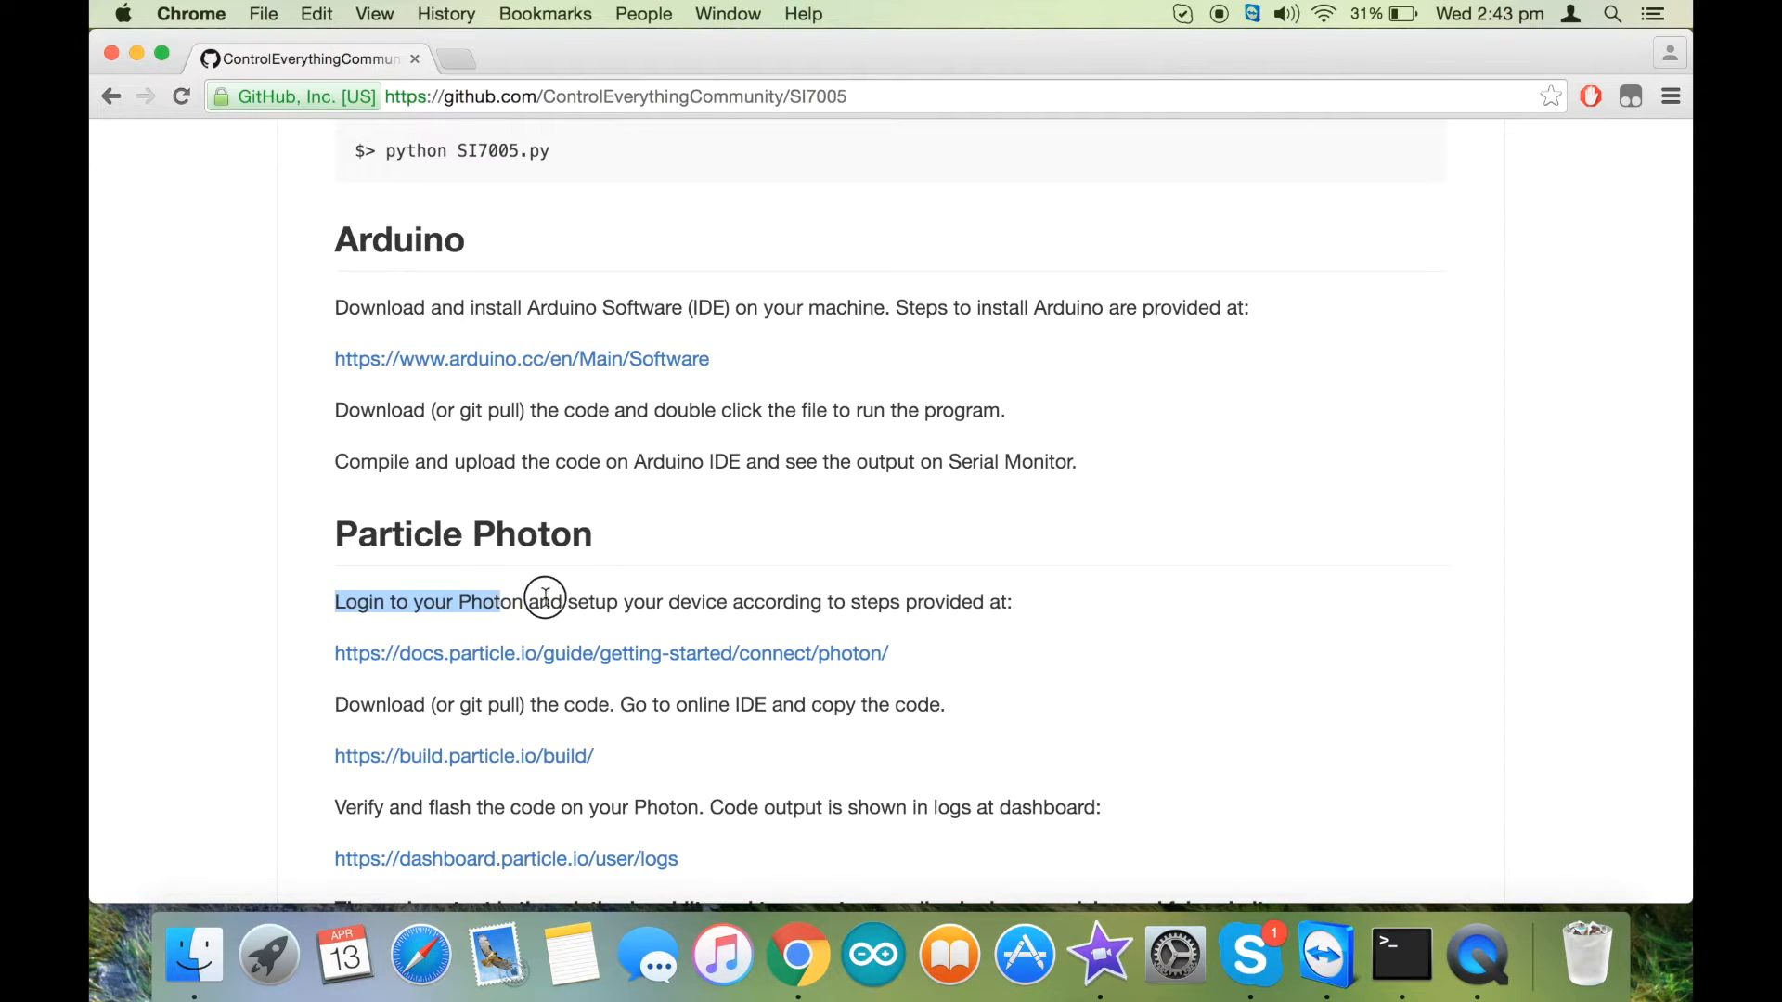
left_click(1005, 638)
left_click_drag(331, 653, 905, 653)
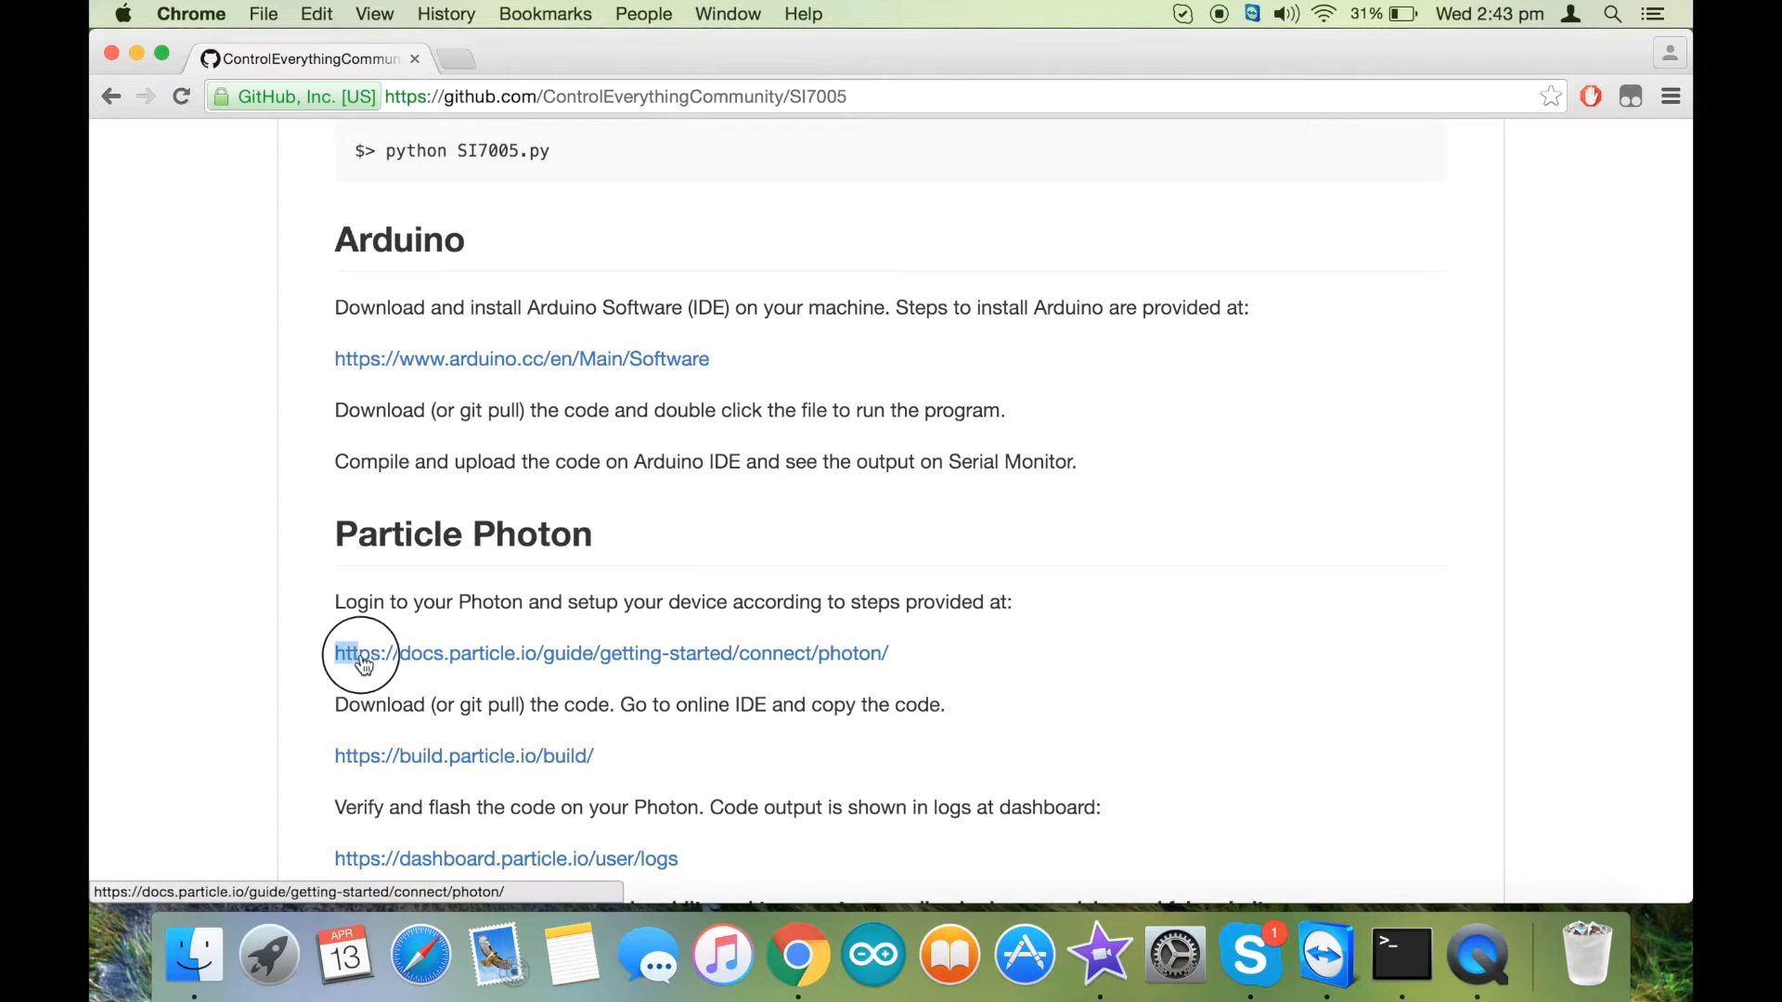
left_click(918, 677)
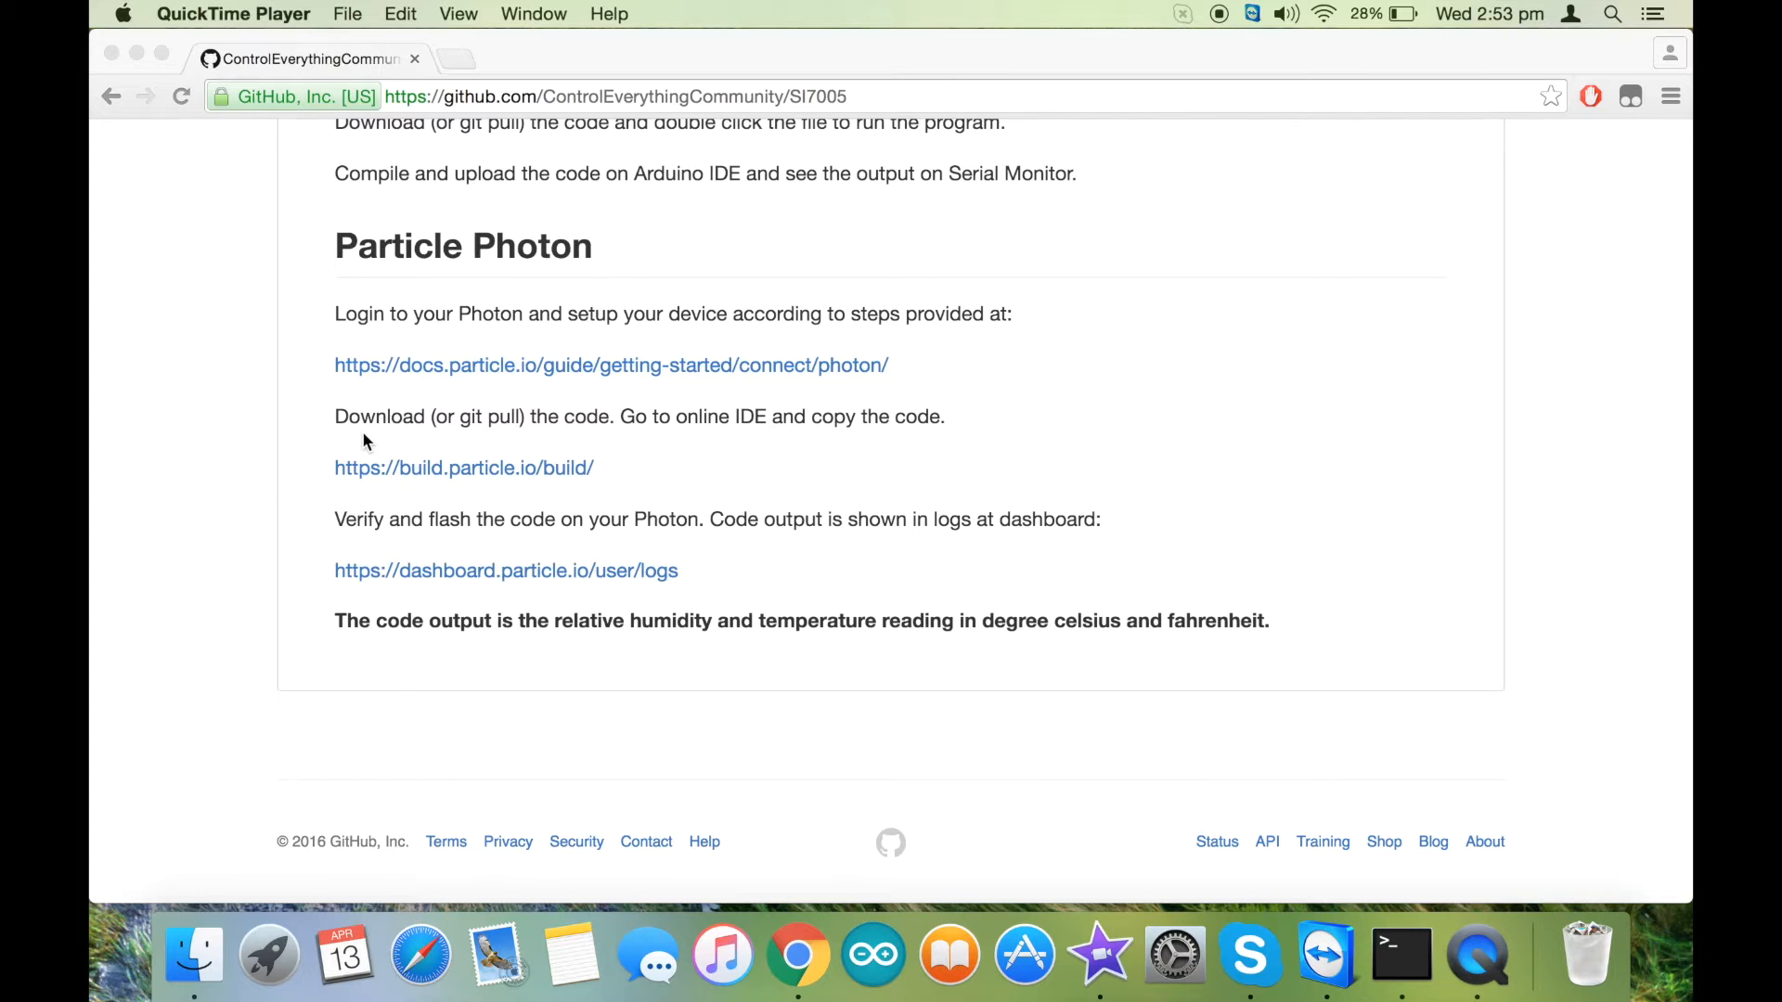
left_click(325, 471)
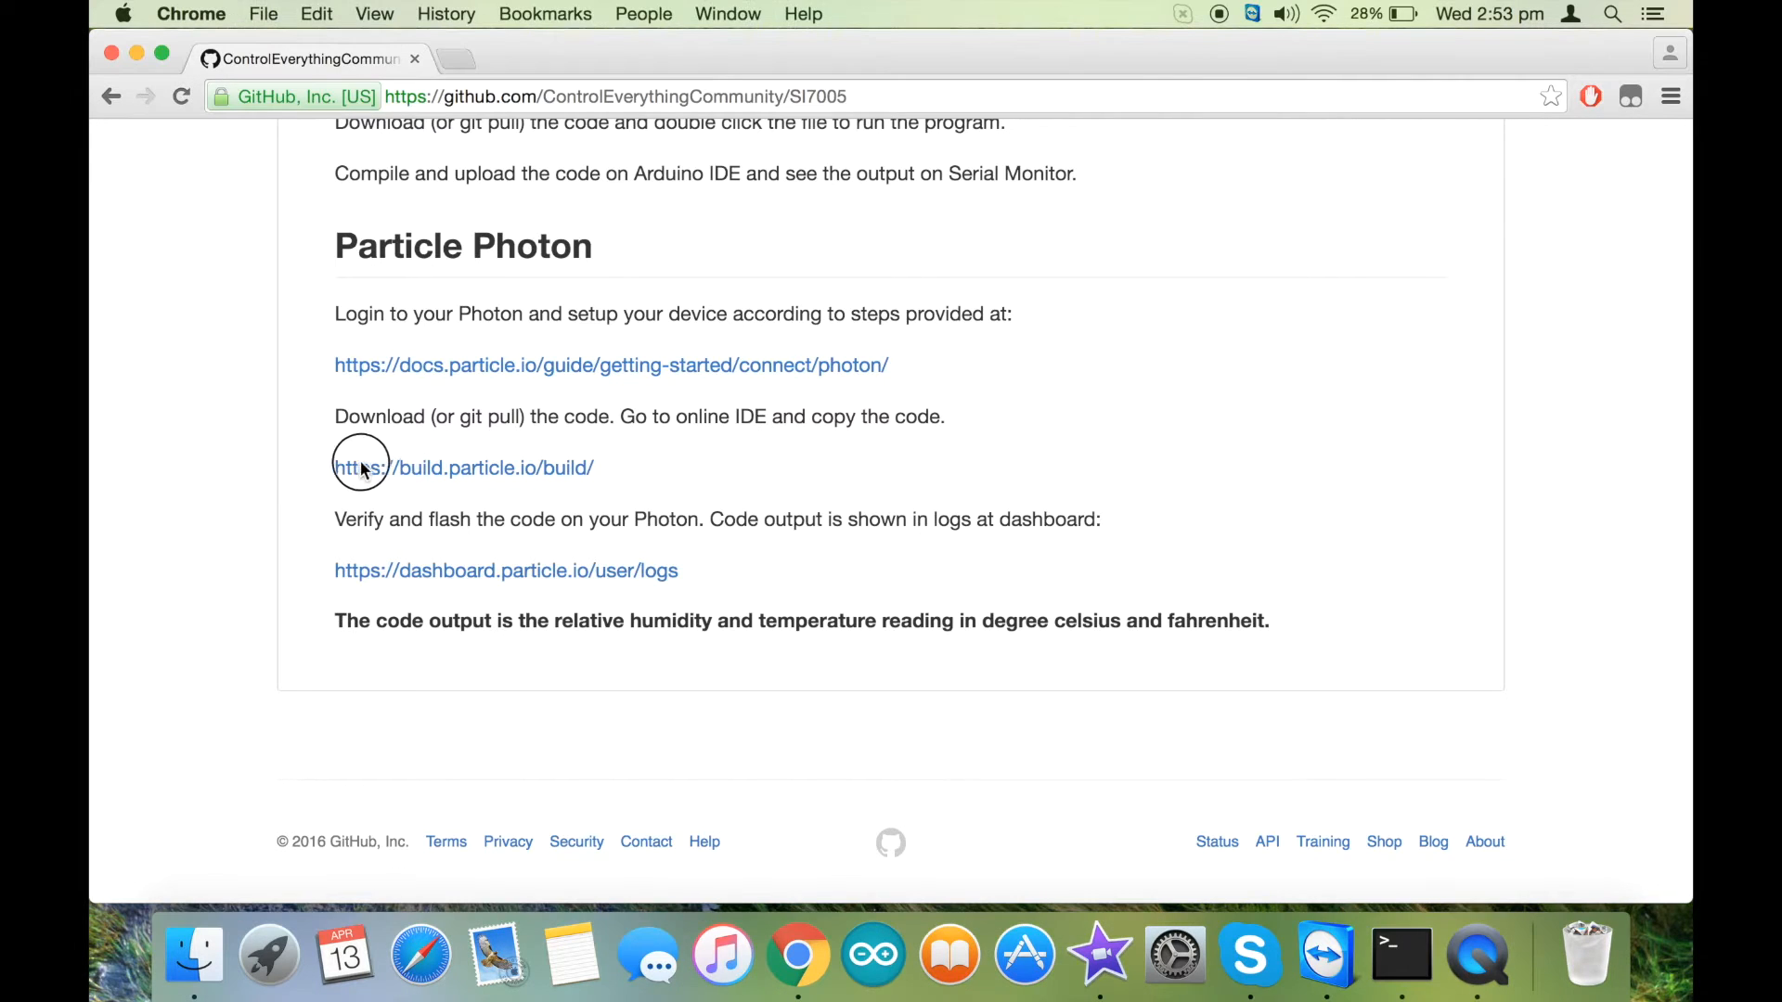
left_click_drag(331, 468, 627, 466)
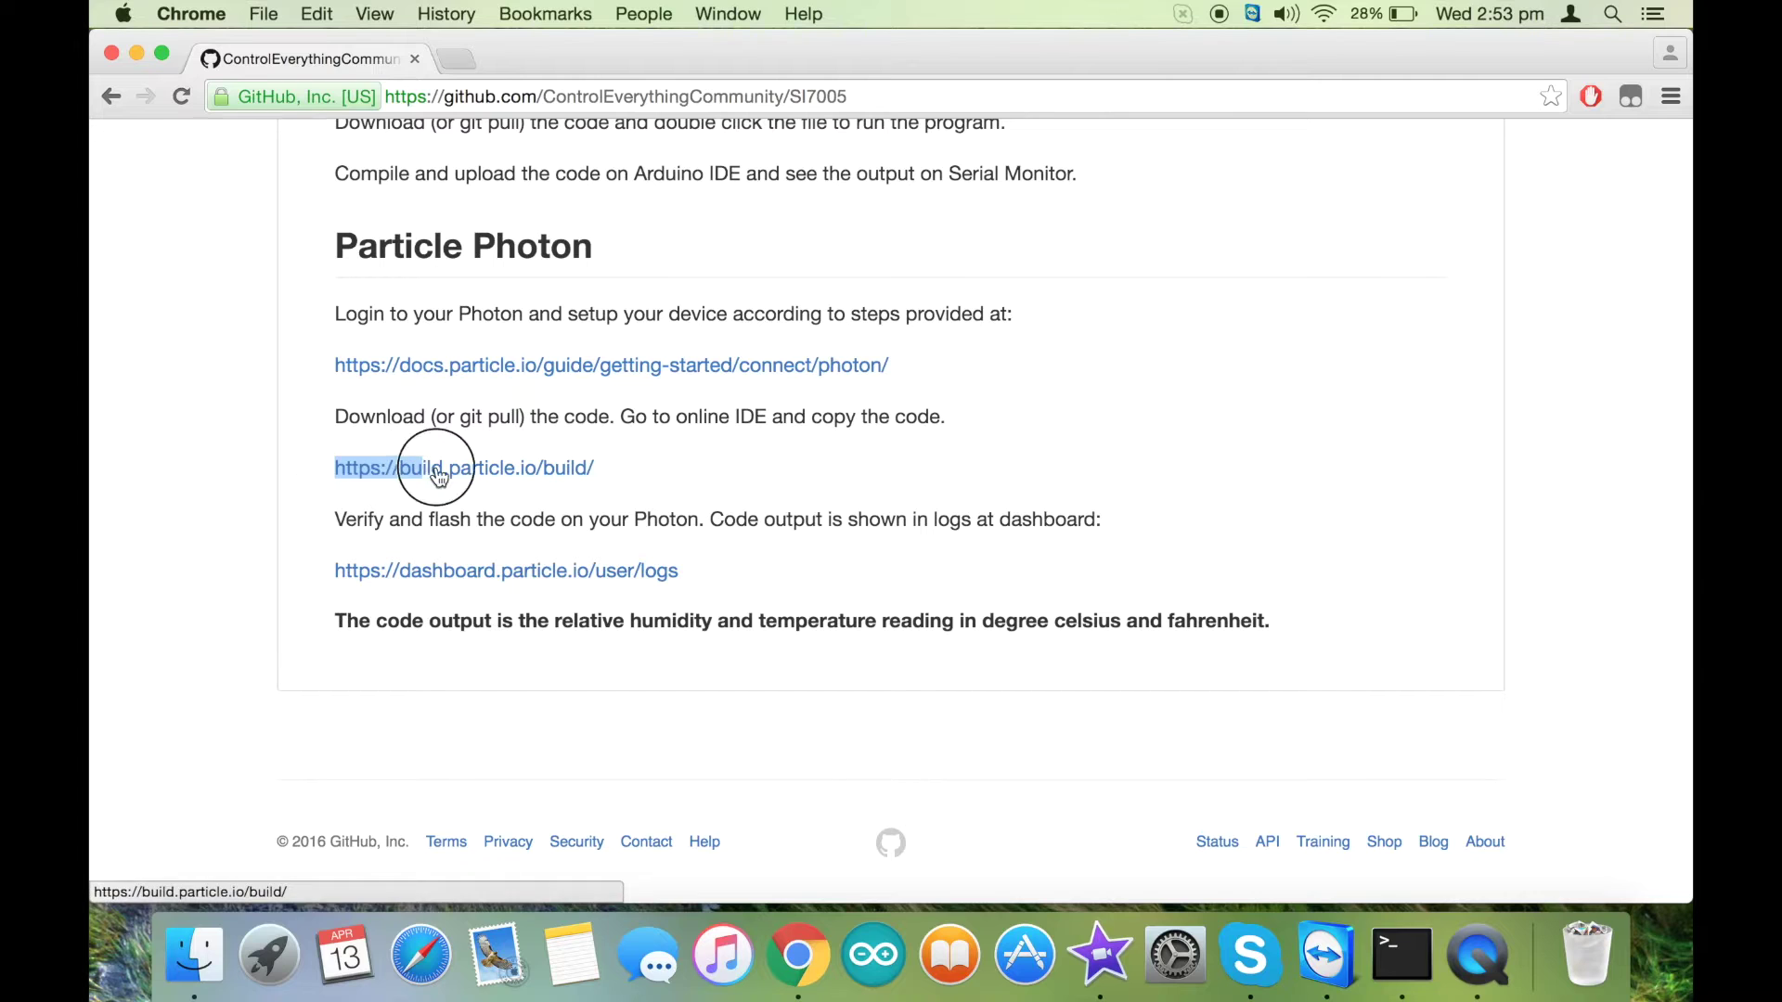
left_click(626, 466)
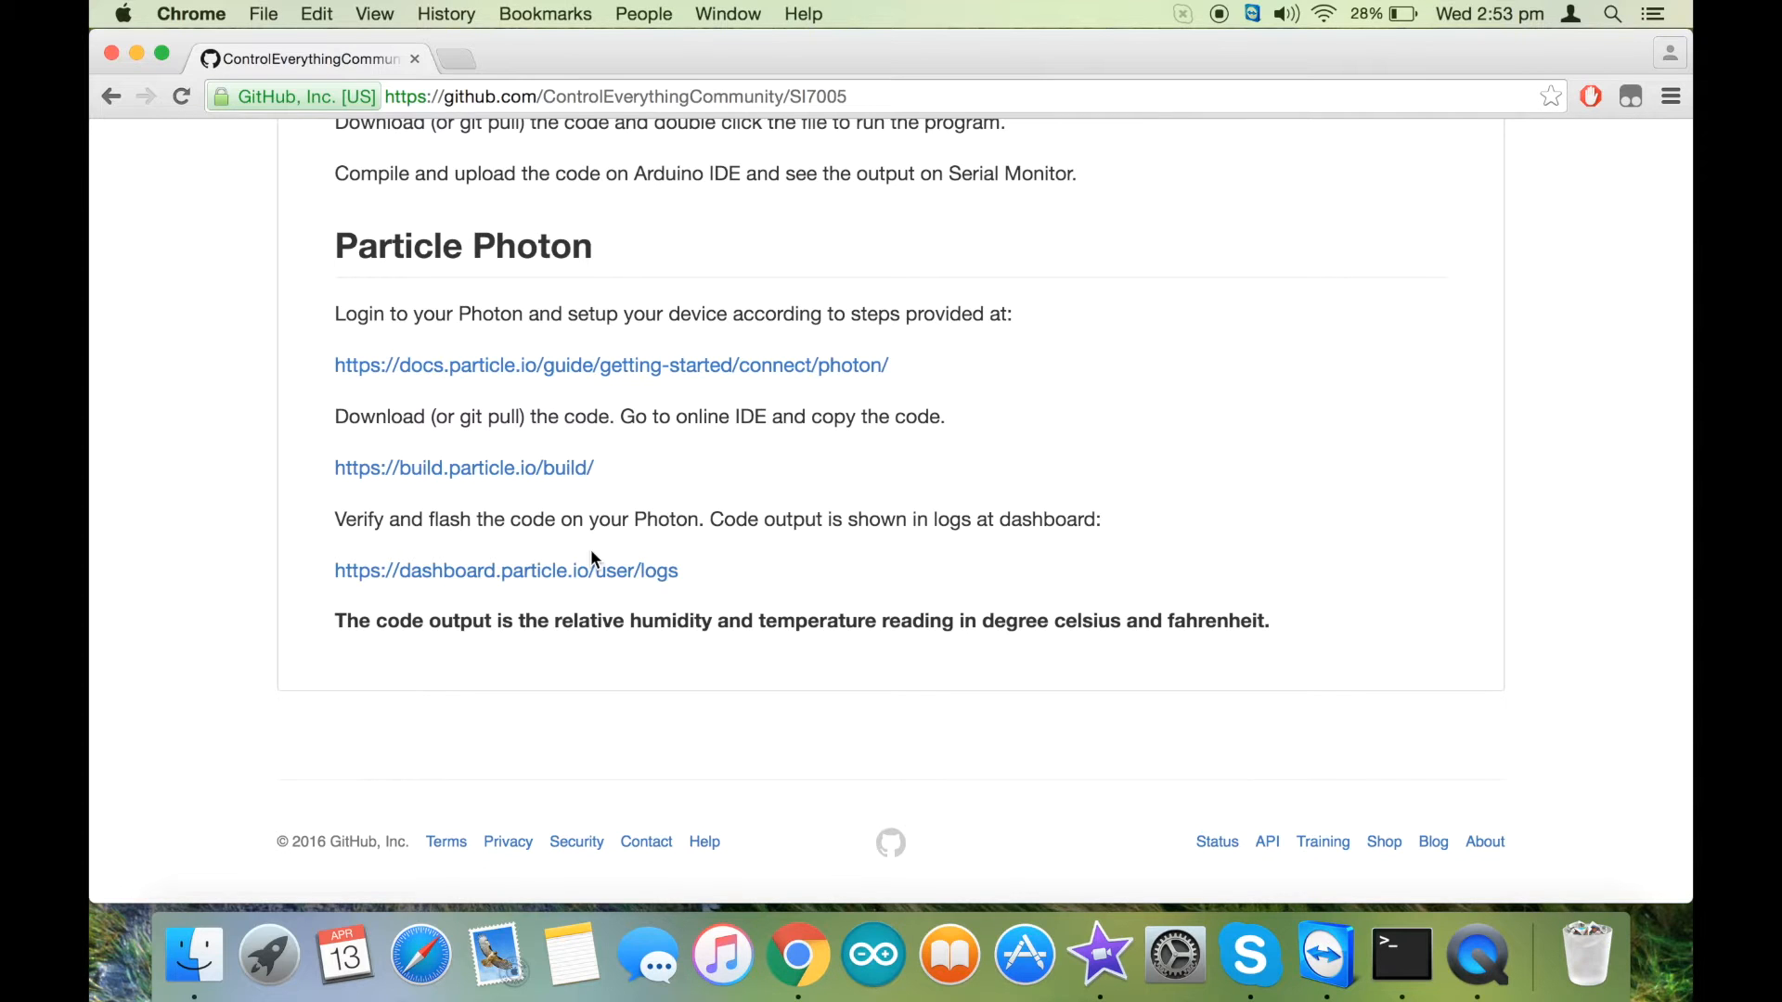
left_click(319, 579)
left_click_drag(318, 579, 695, 576)
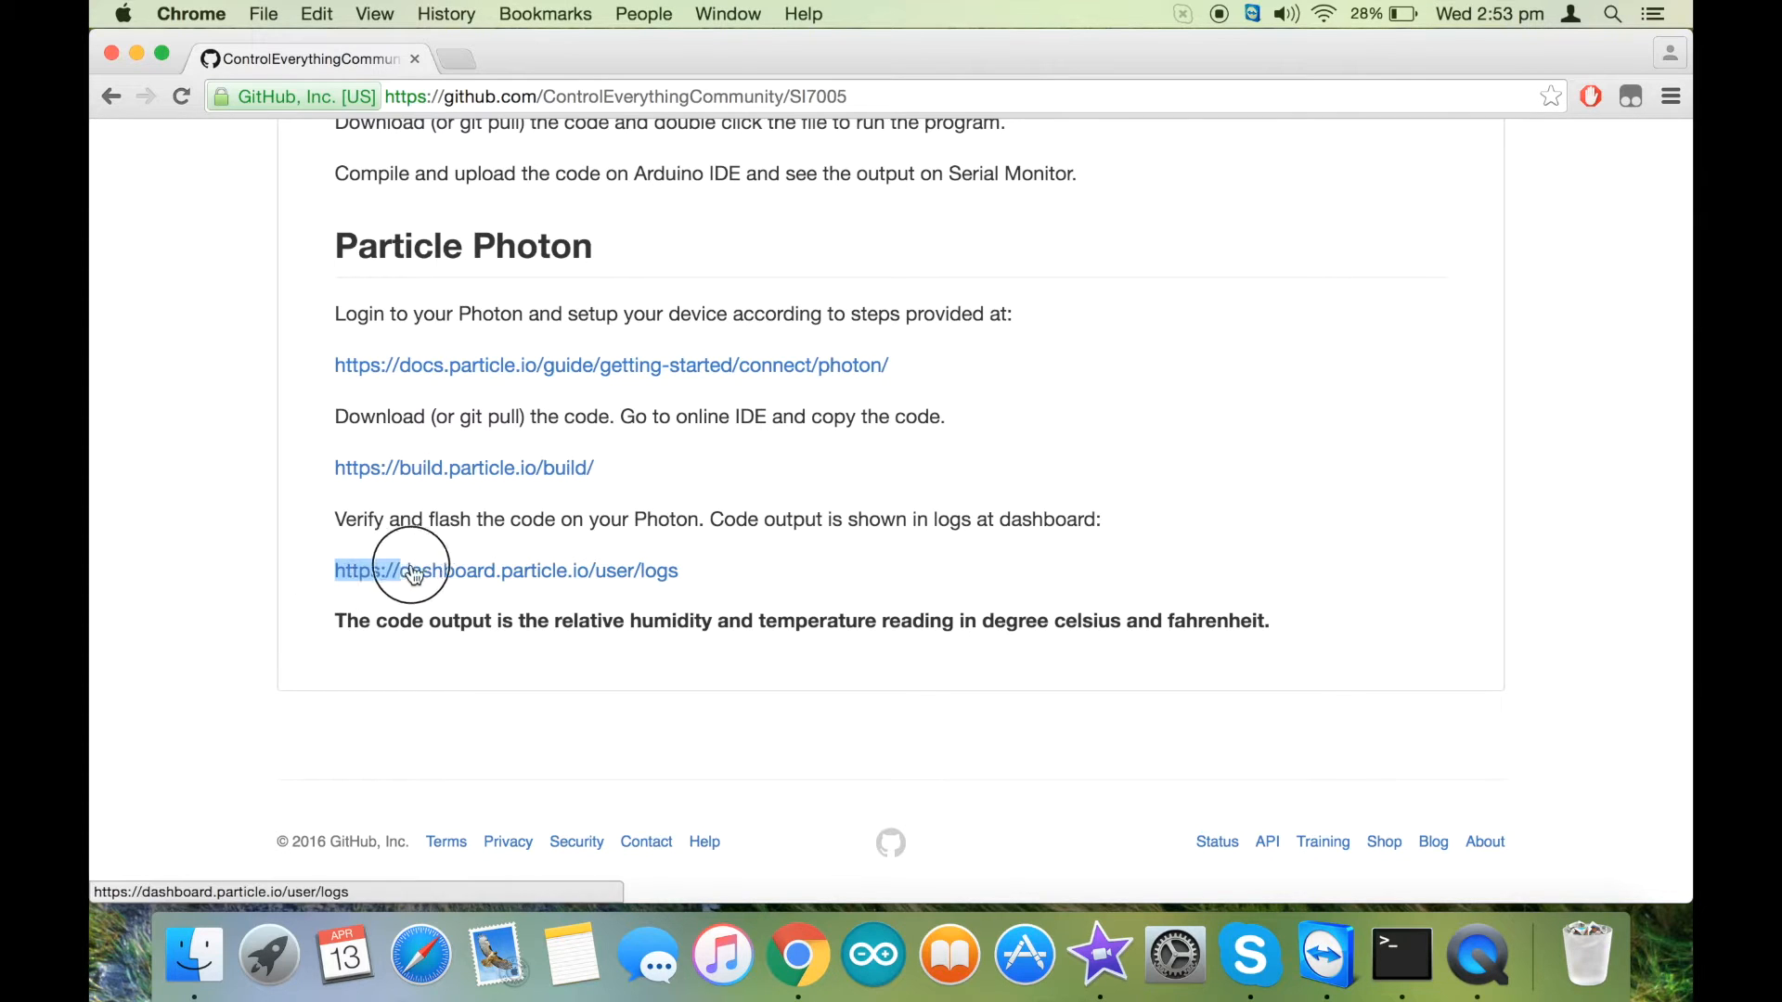
left_click(694, 576)
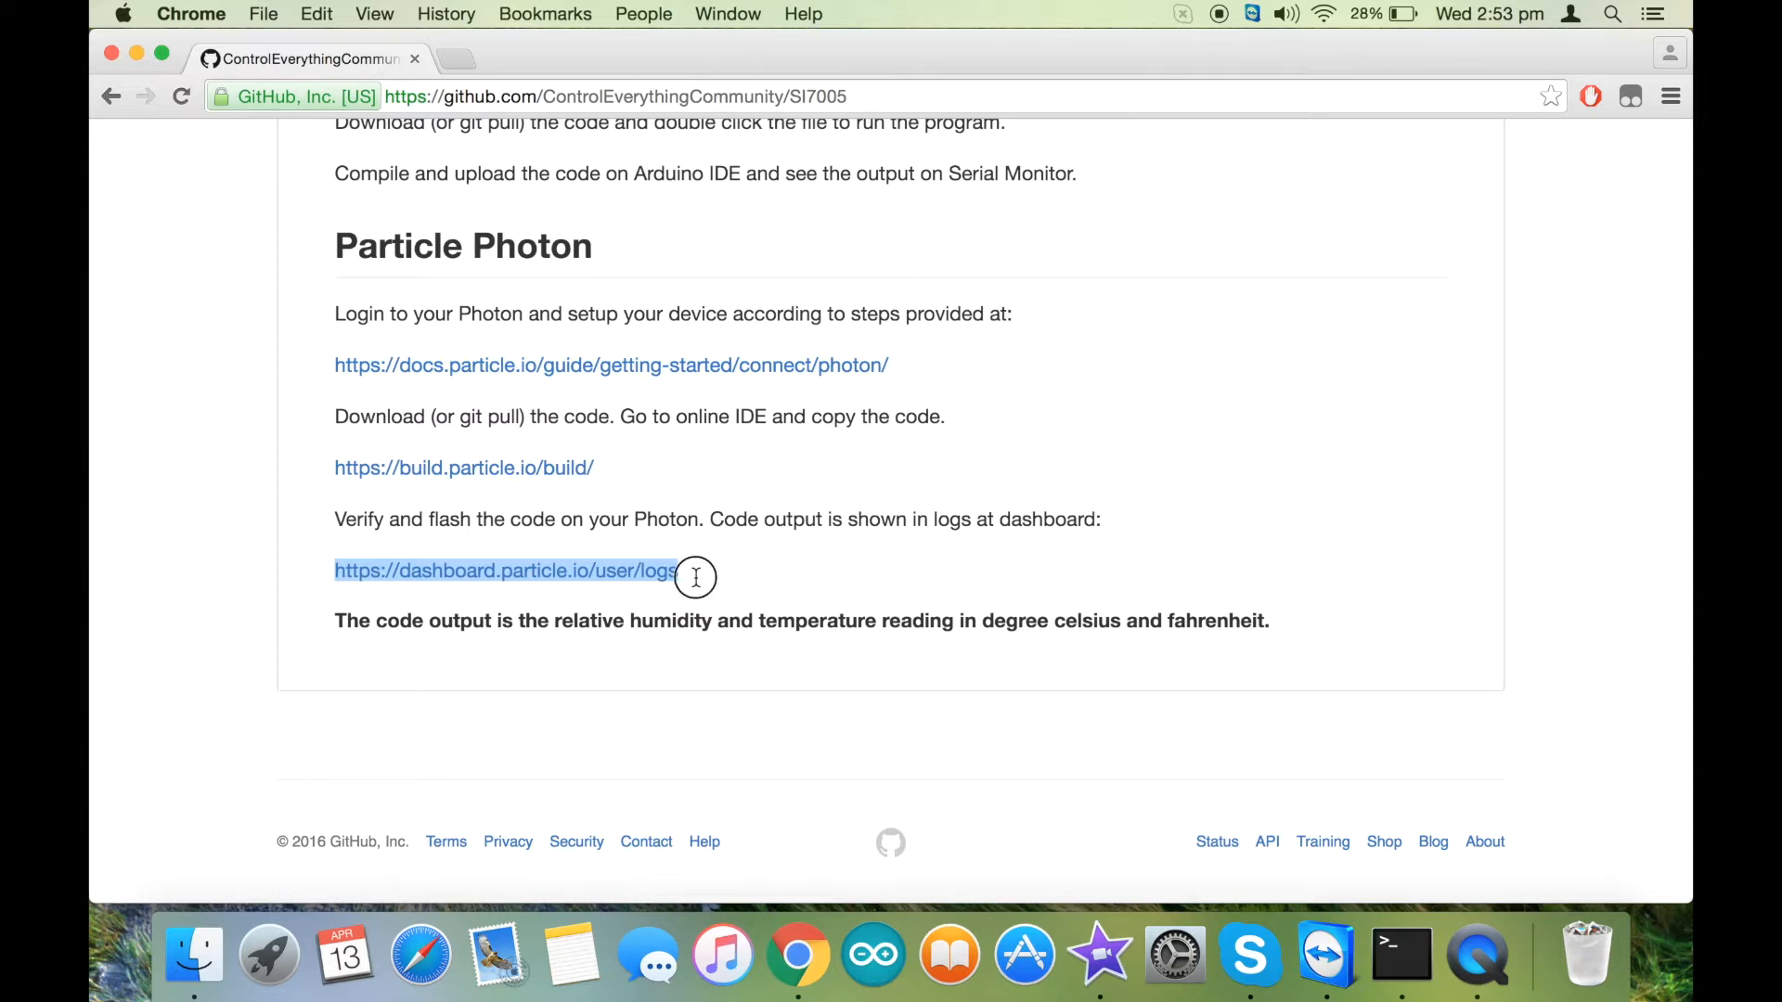
scroll(695, 575, "up", 5)
scroll(695, 576, "up", 5)
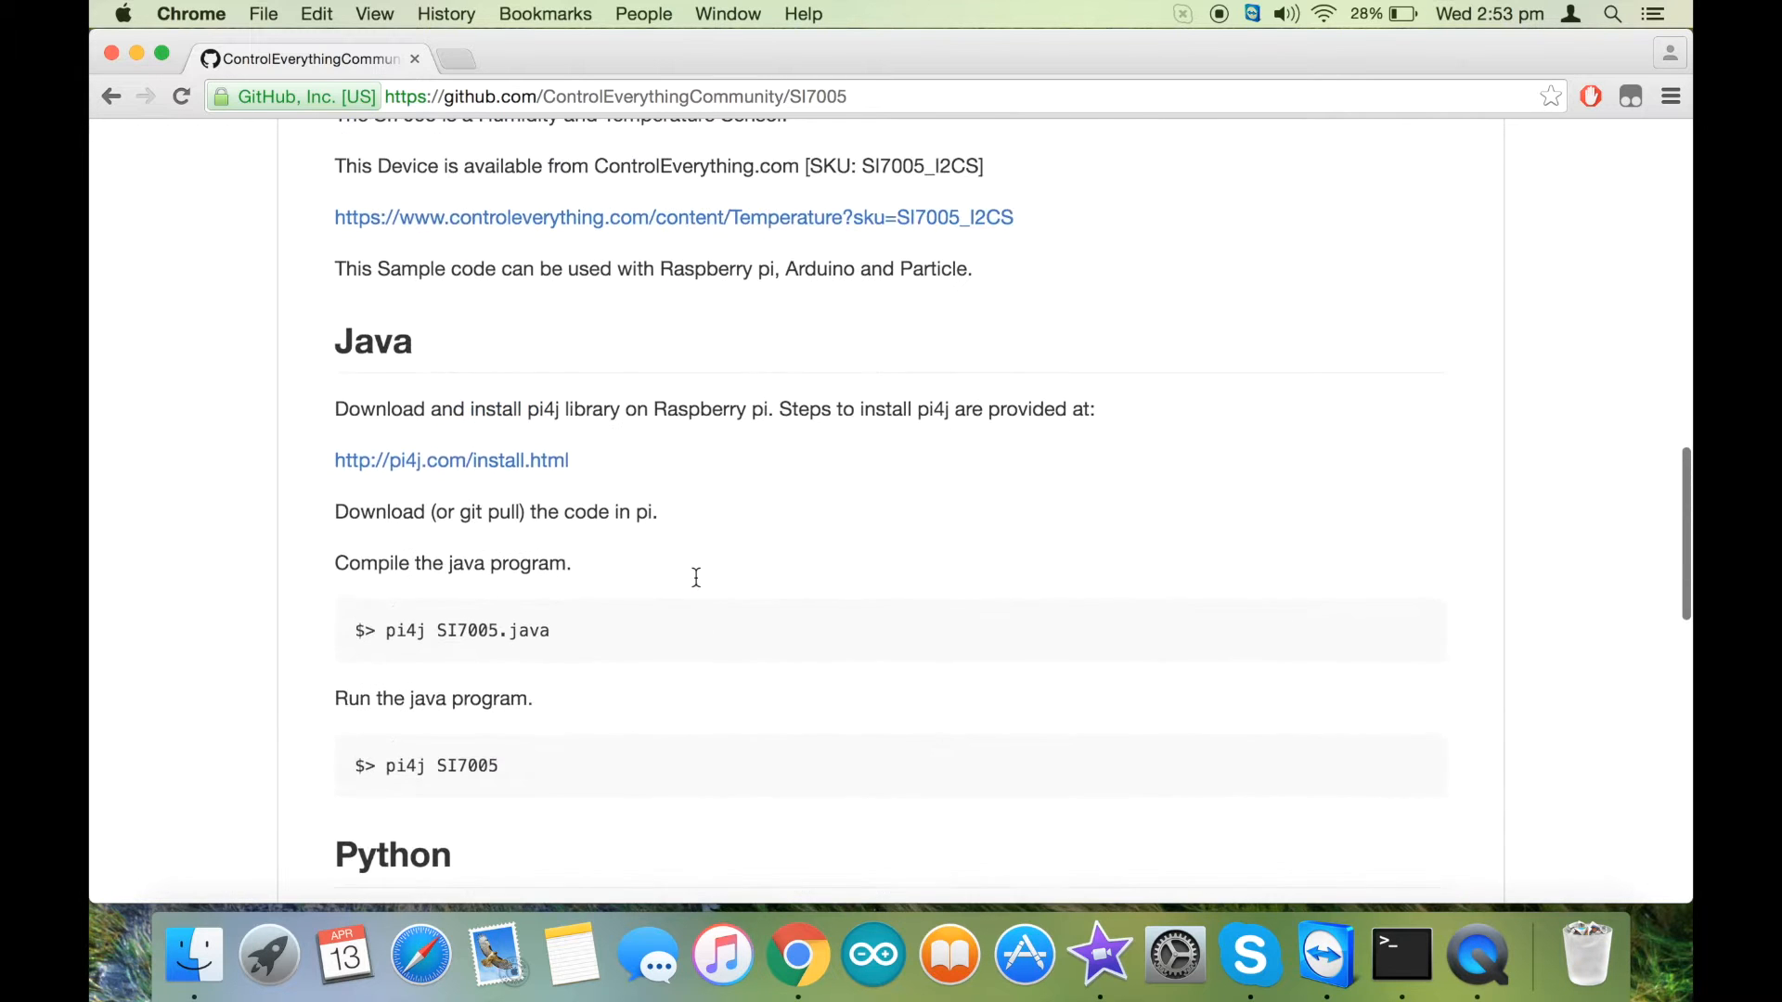
scroll(695, 576, "up", 5)
scroll(695, 574, "up", 5)
scroll(695, 575, "up", 5)
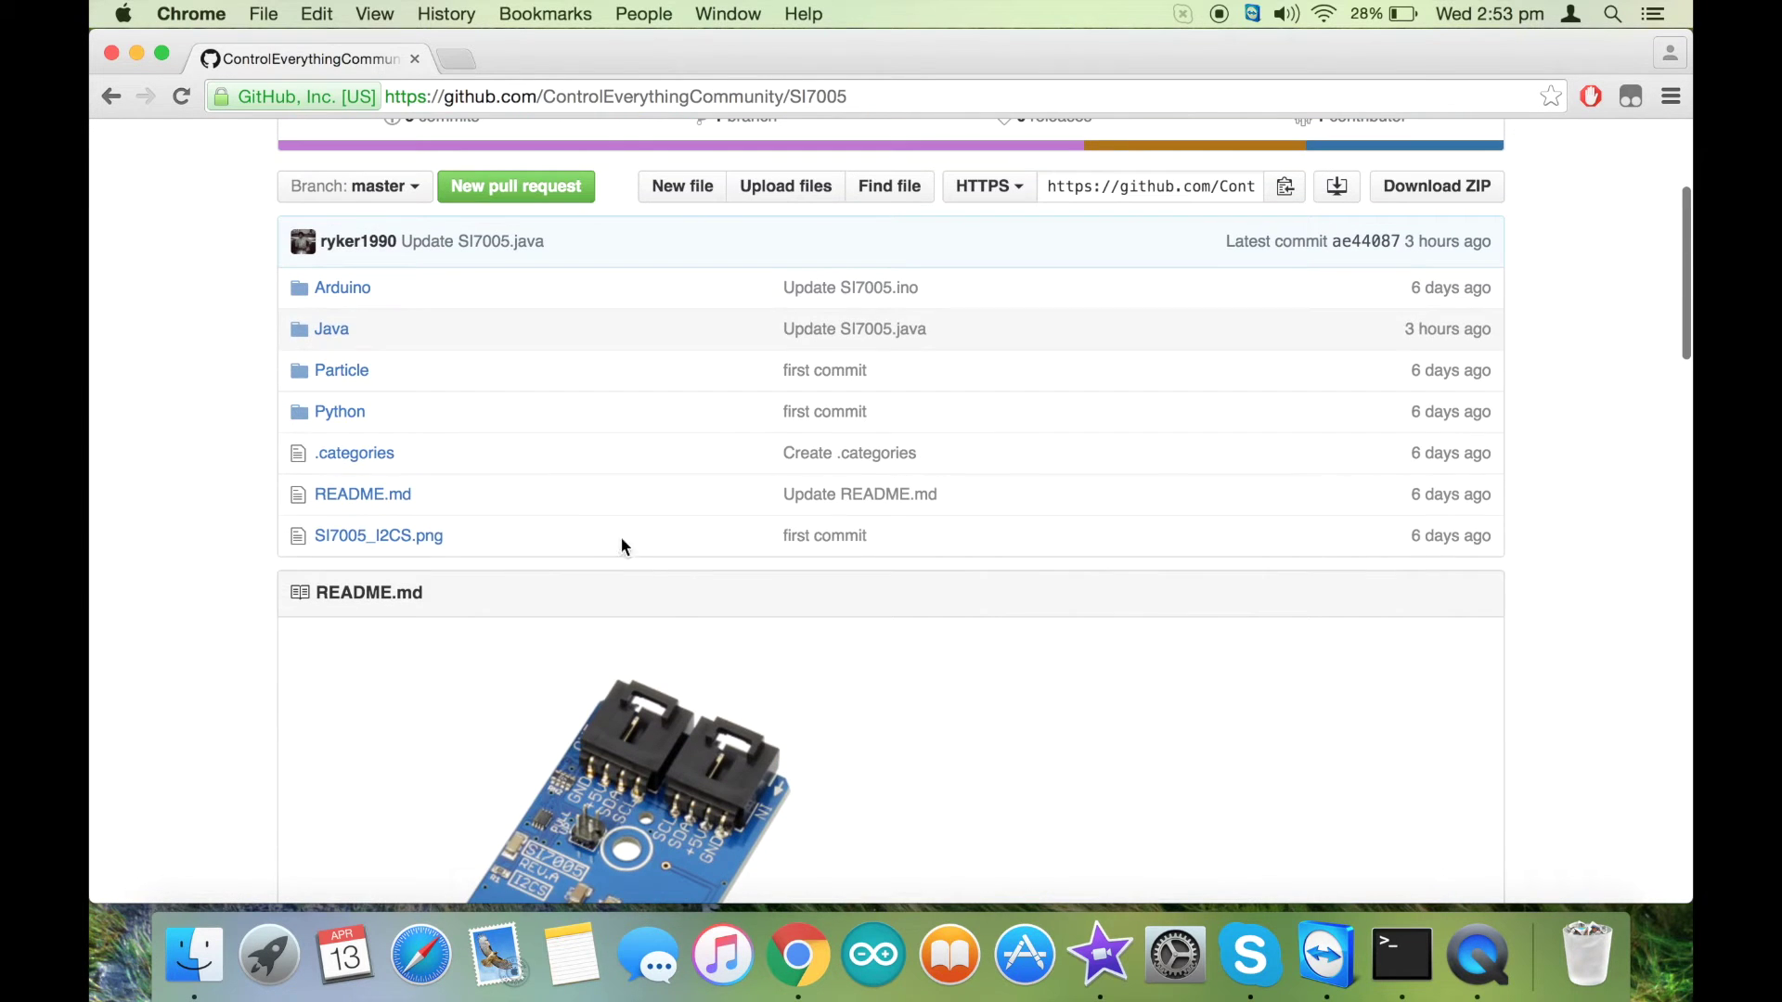
left_click(344, 372)
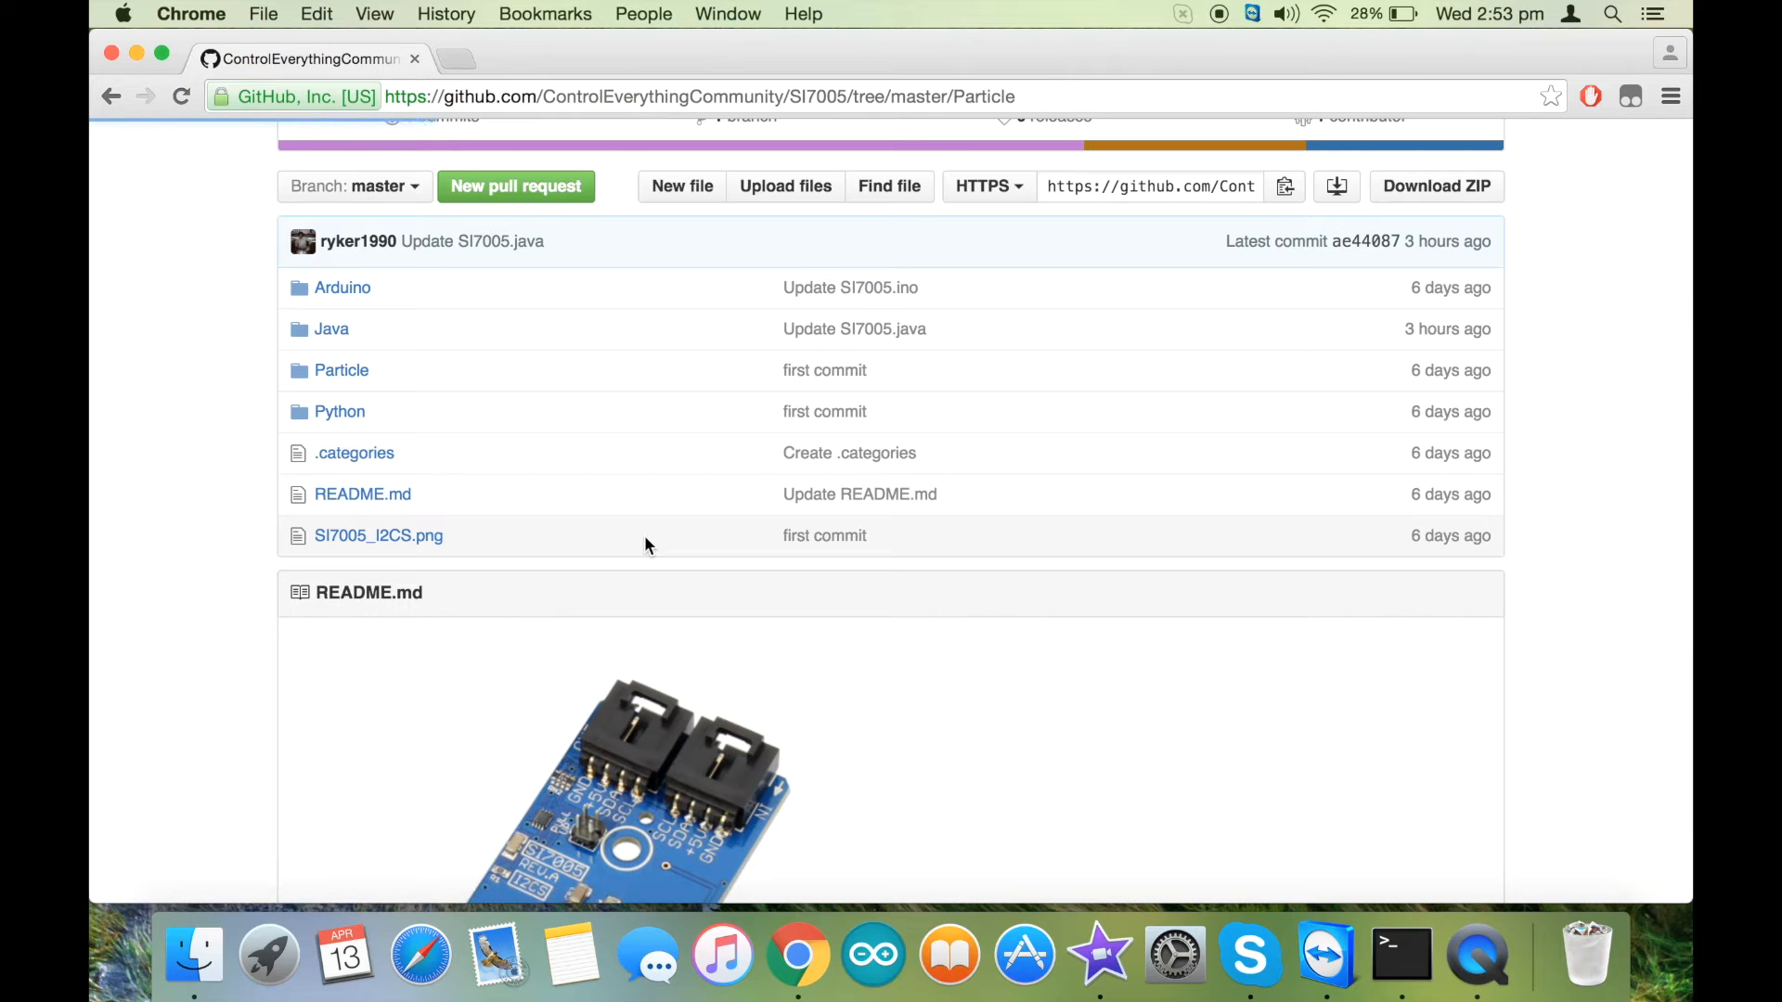
Open SI7005.ino and review the I2C address, configuration register write and temperature measurement command
left_click(349, 488)
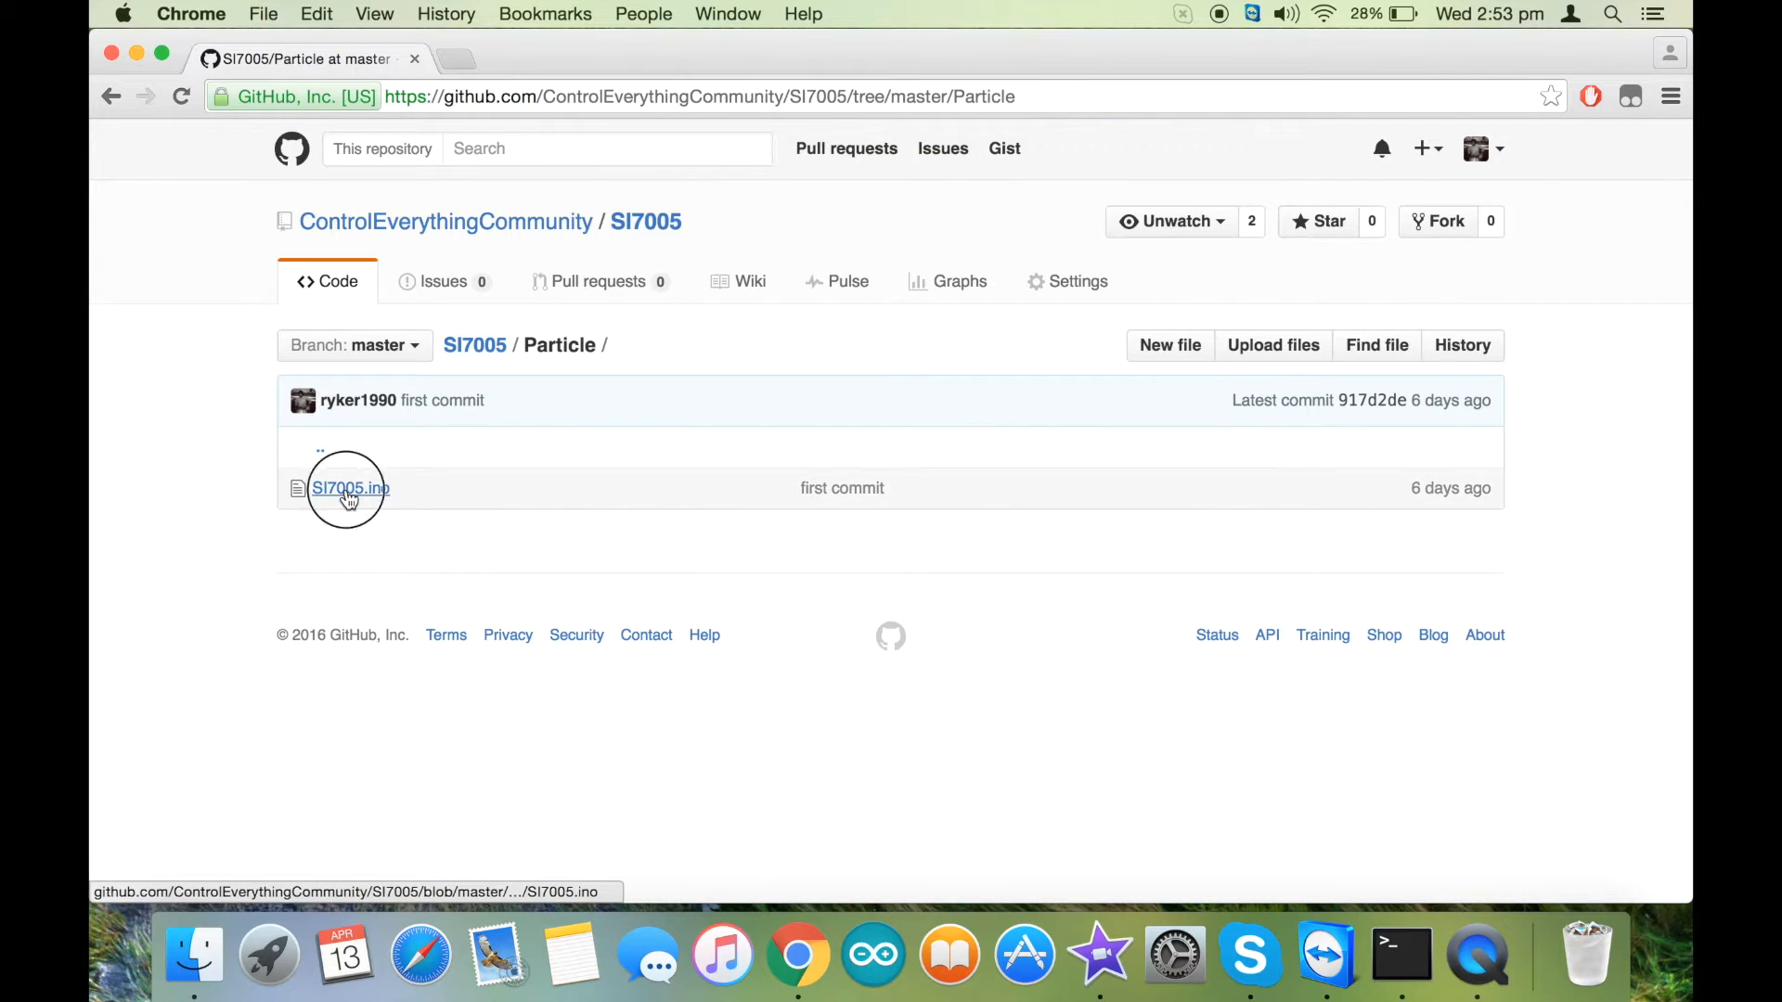
scroll(639, 600, "down", 3)
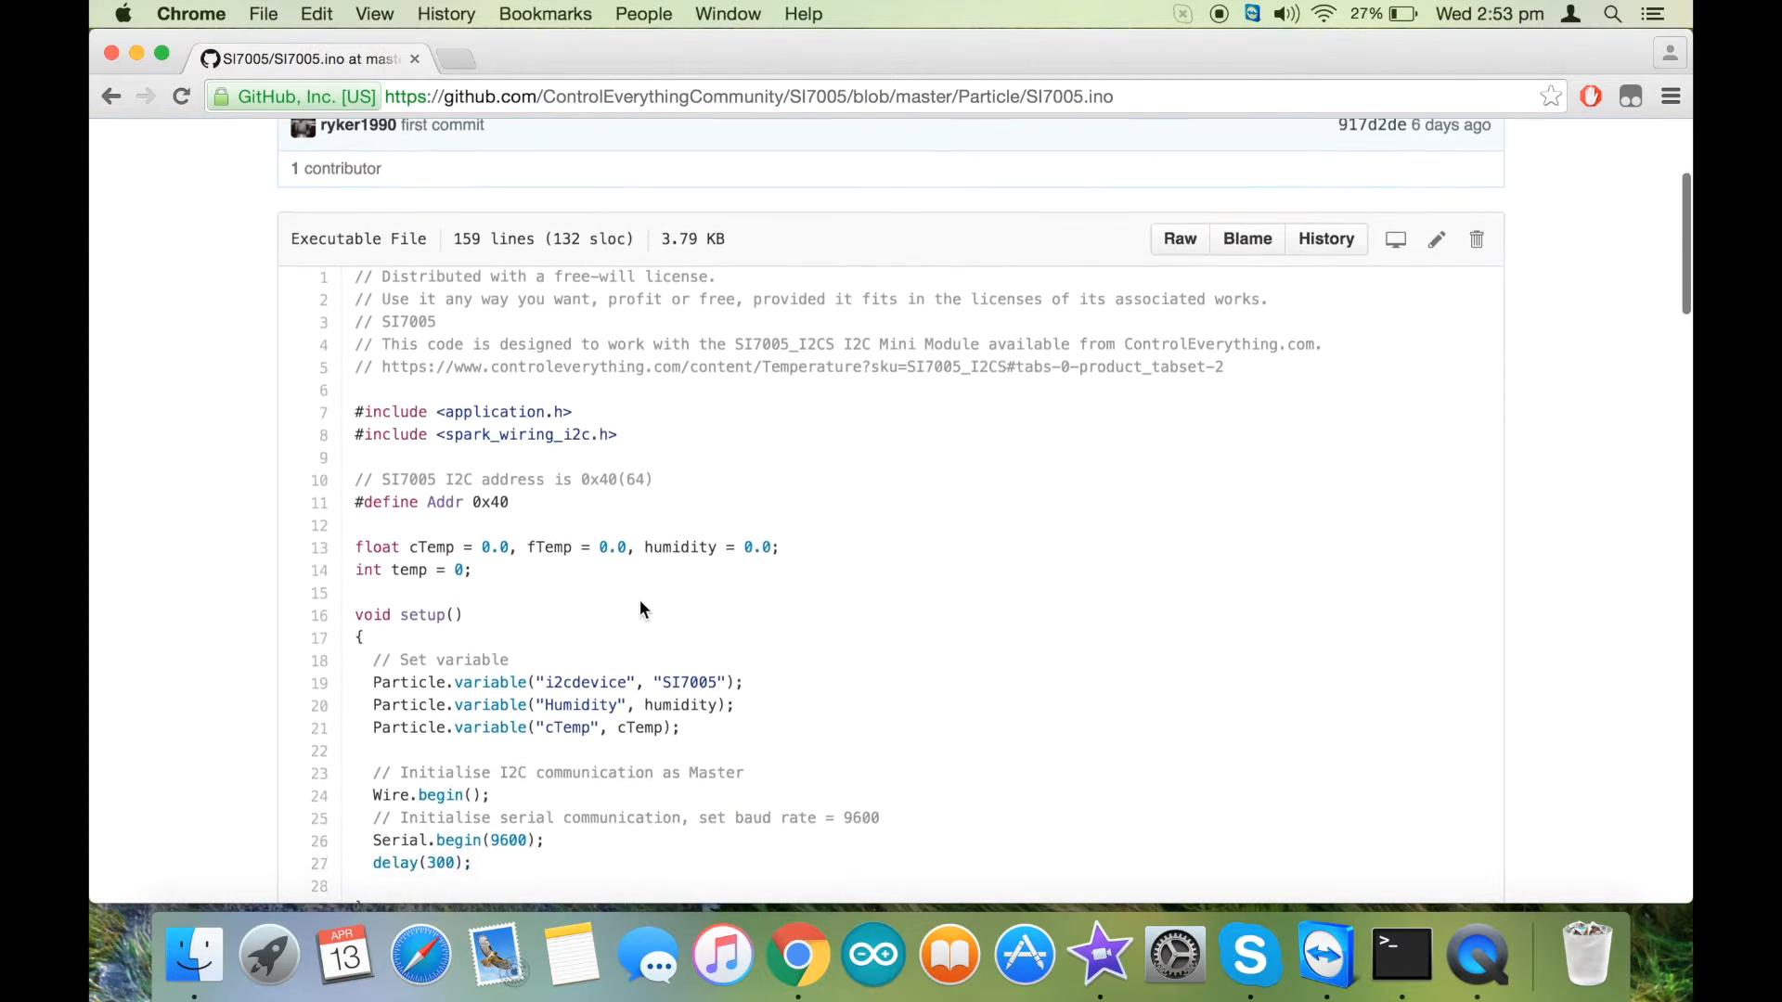
scroll(639, 600, "down", 3)
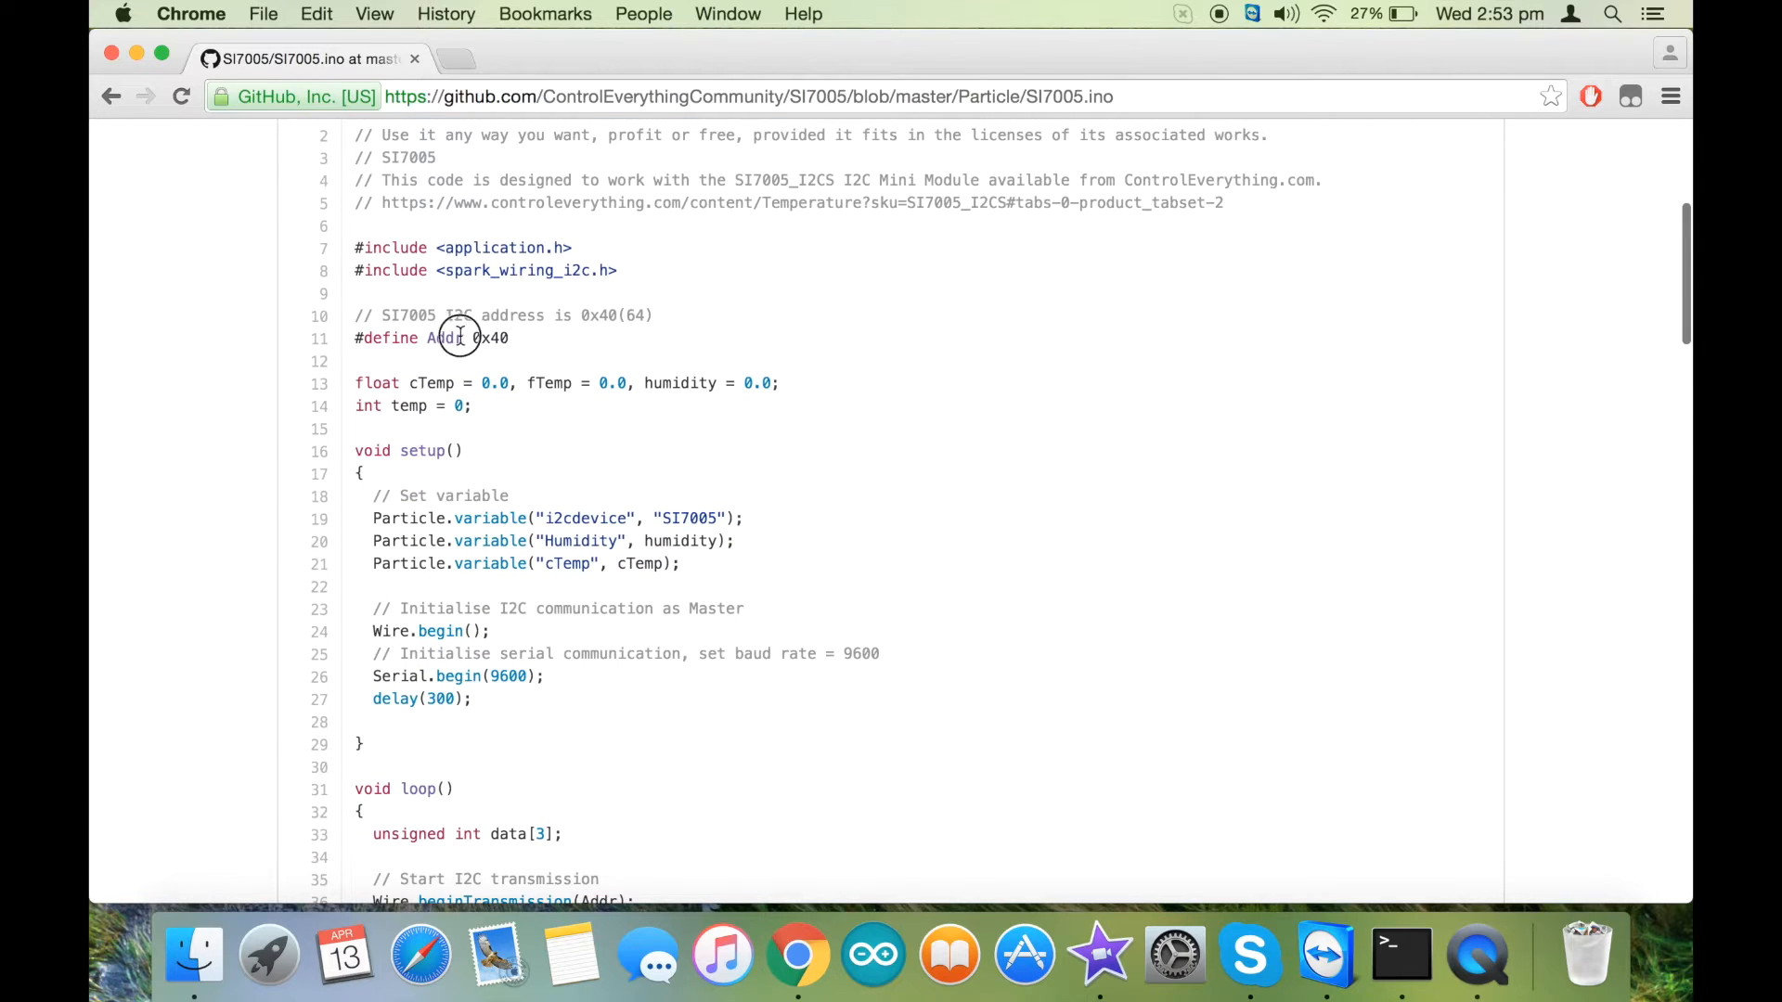
left_click_drag(464, 337, 533, 337)
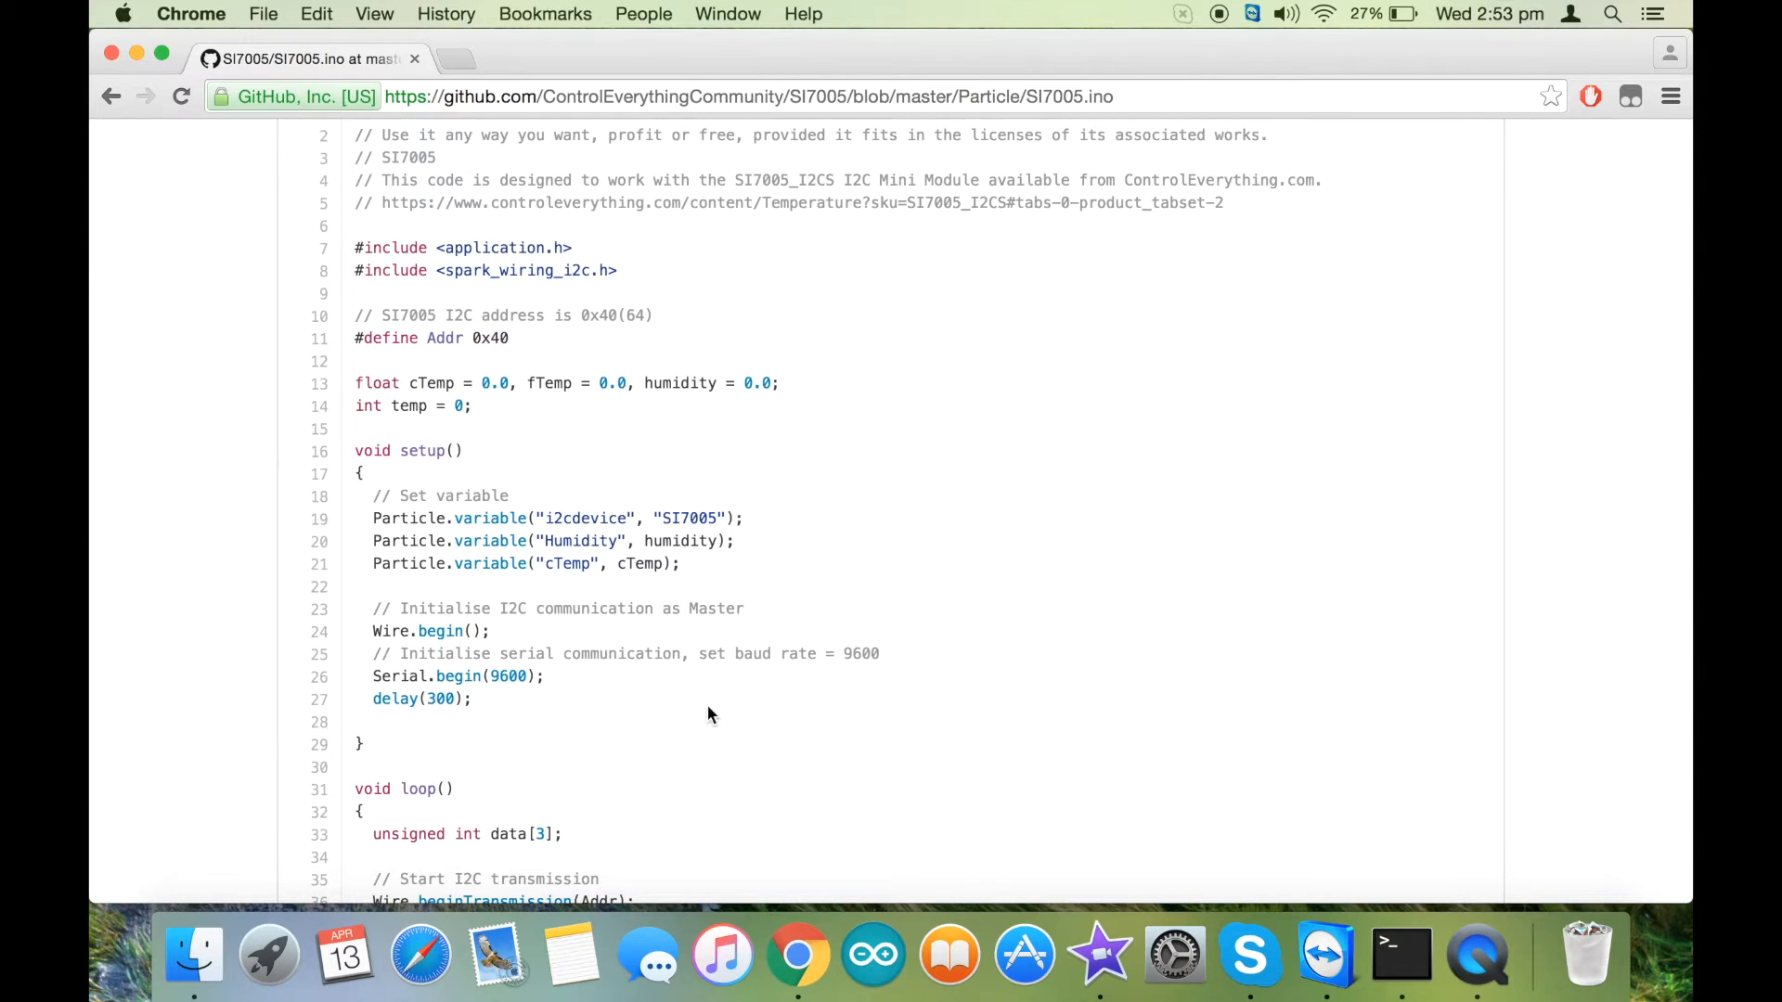
scroll(706, 704, "down", 5)
scroll(706, 703, "down", 3)
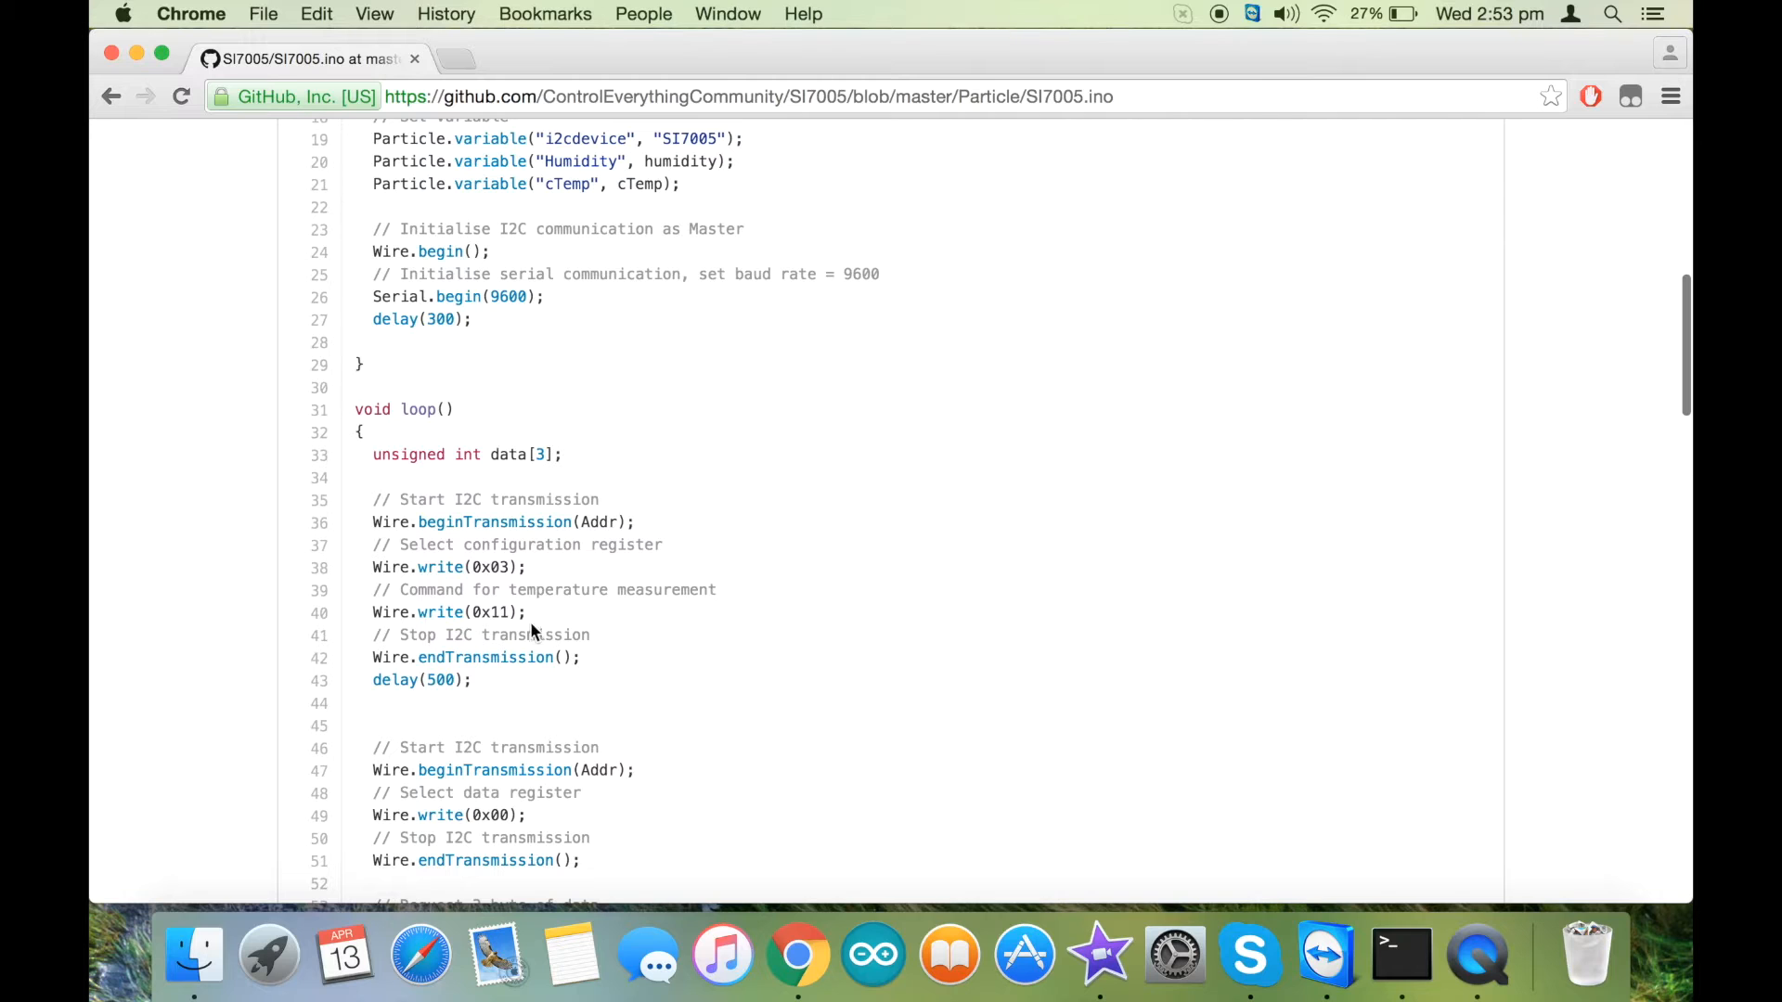
left_click_drag(525, 612, 414, 614)
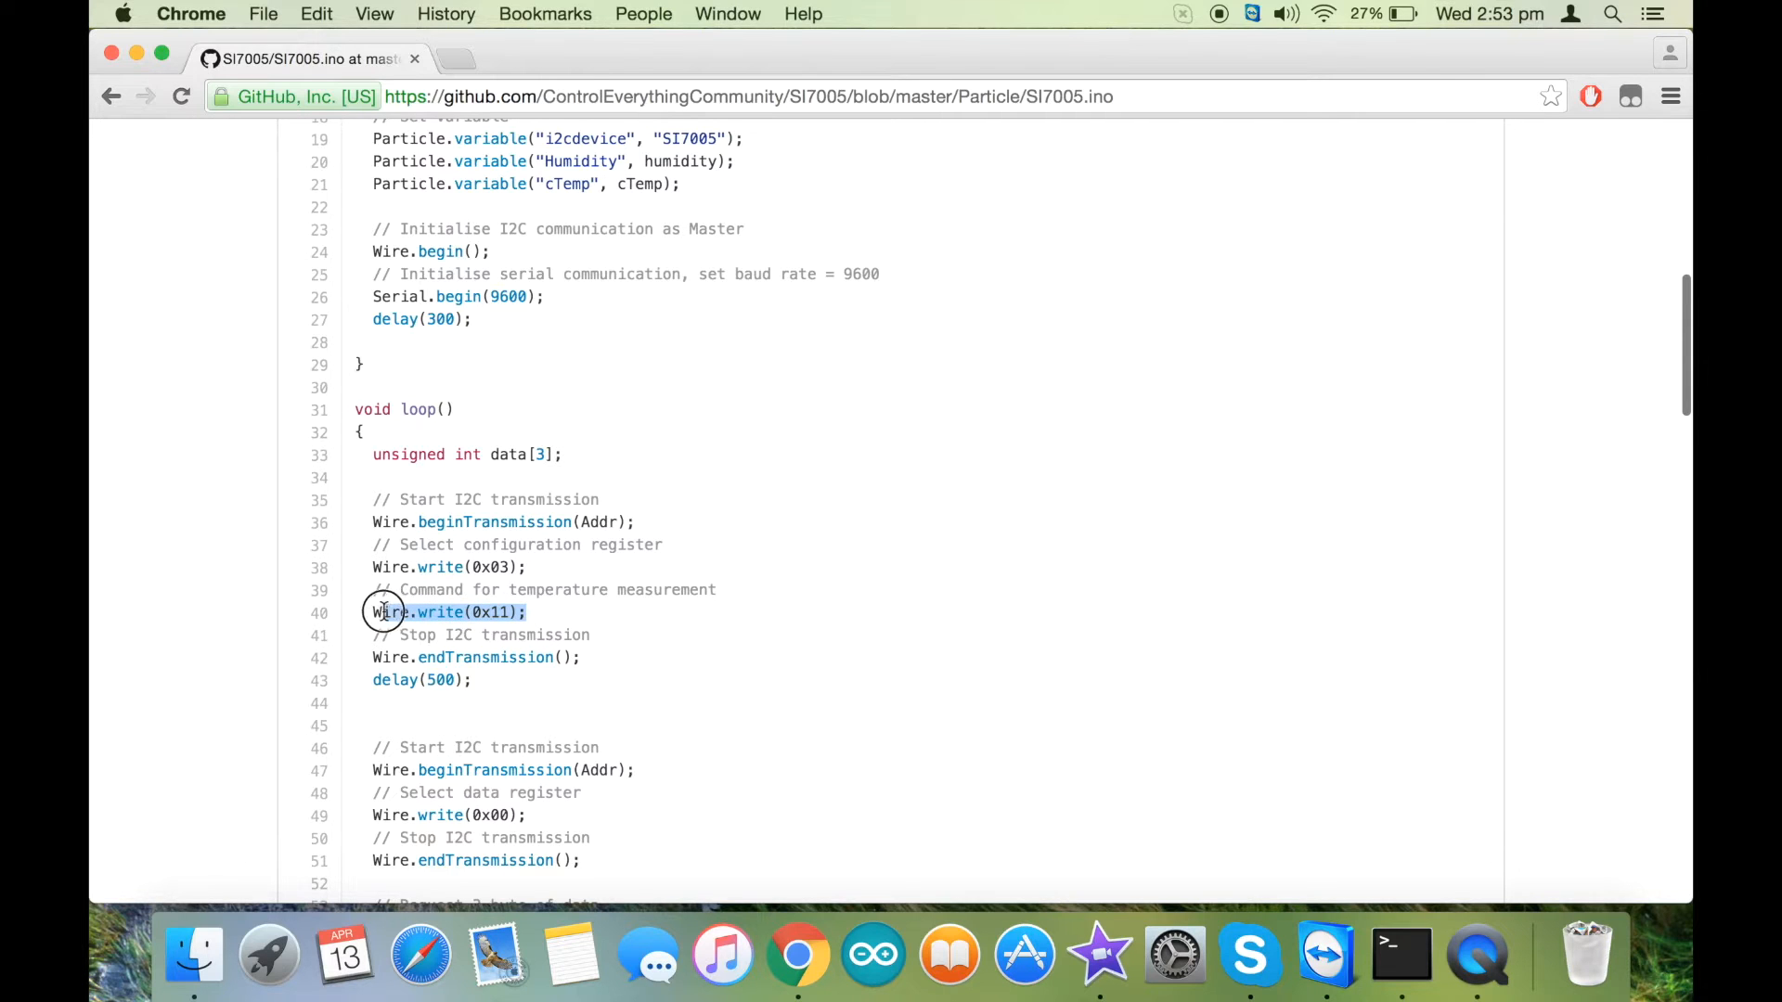
left_click_drag(526, 567, 376, 570)
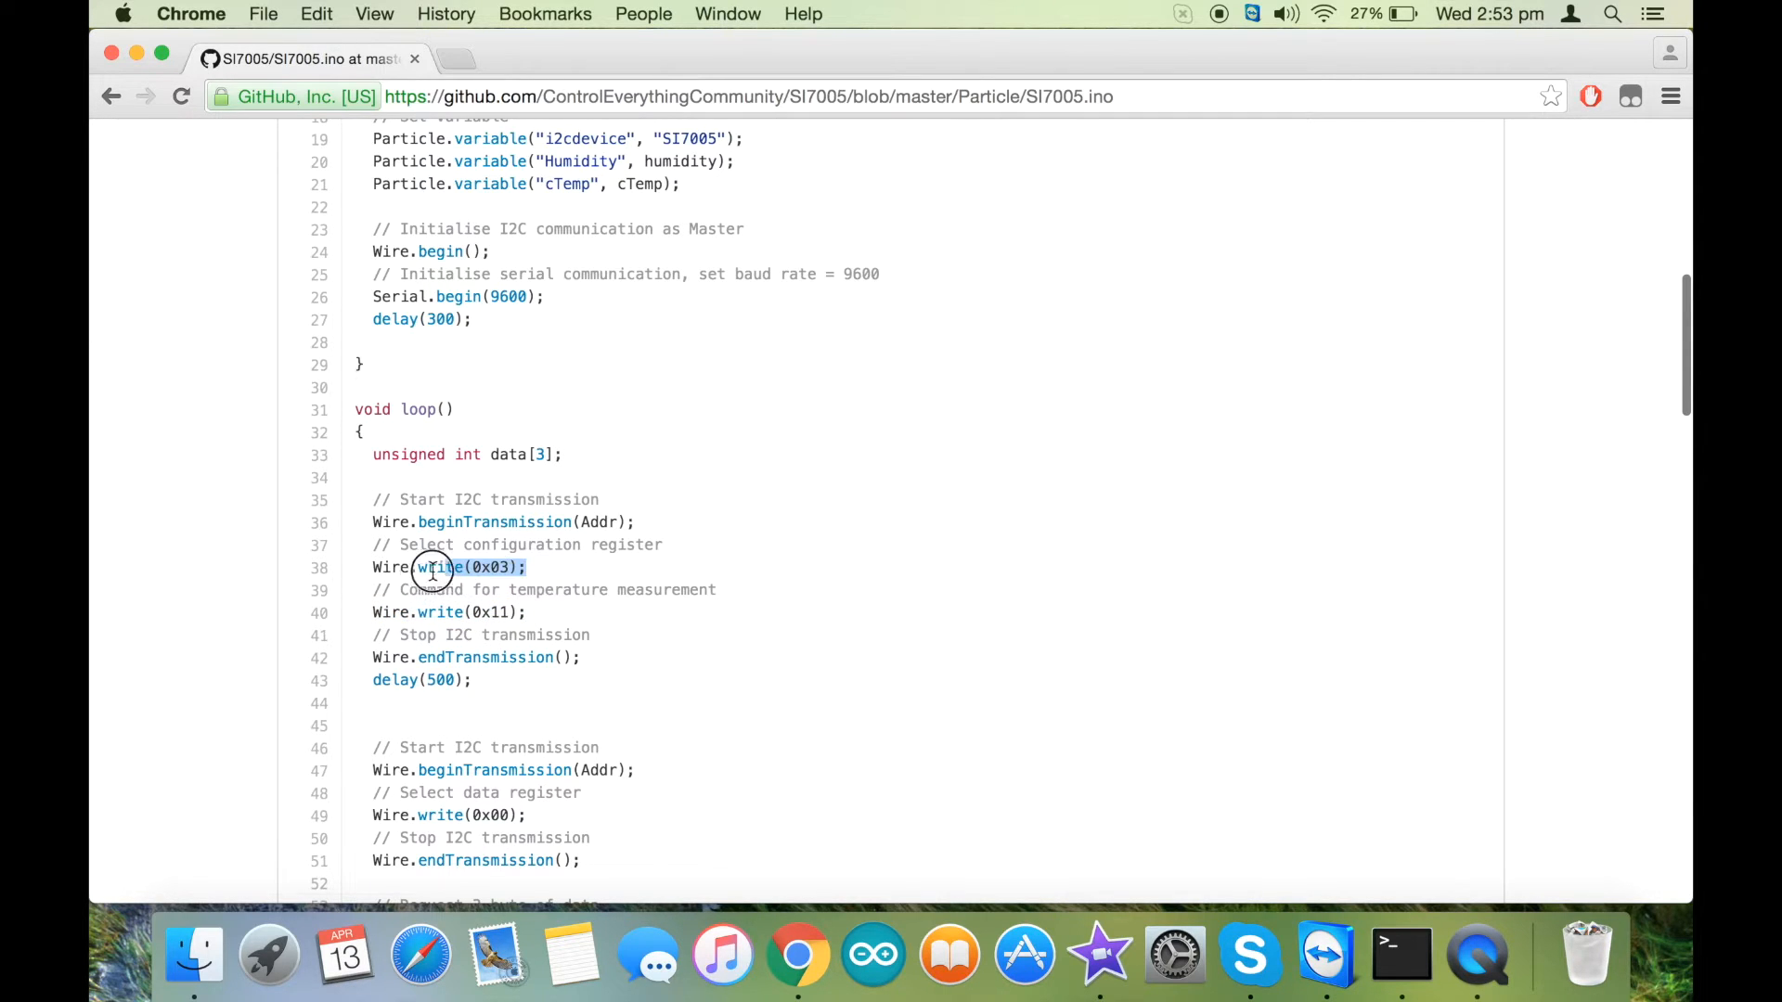
left_click(698, 682)
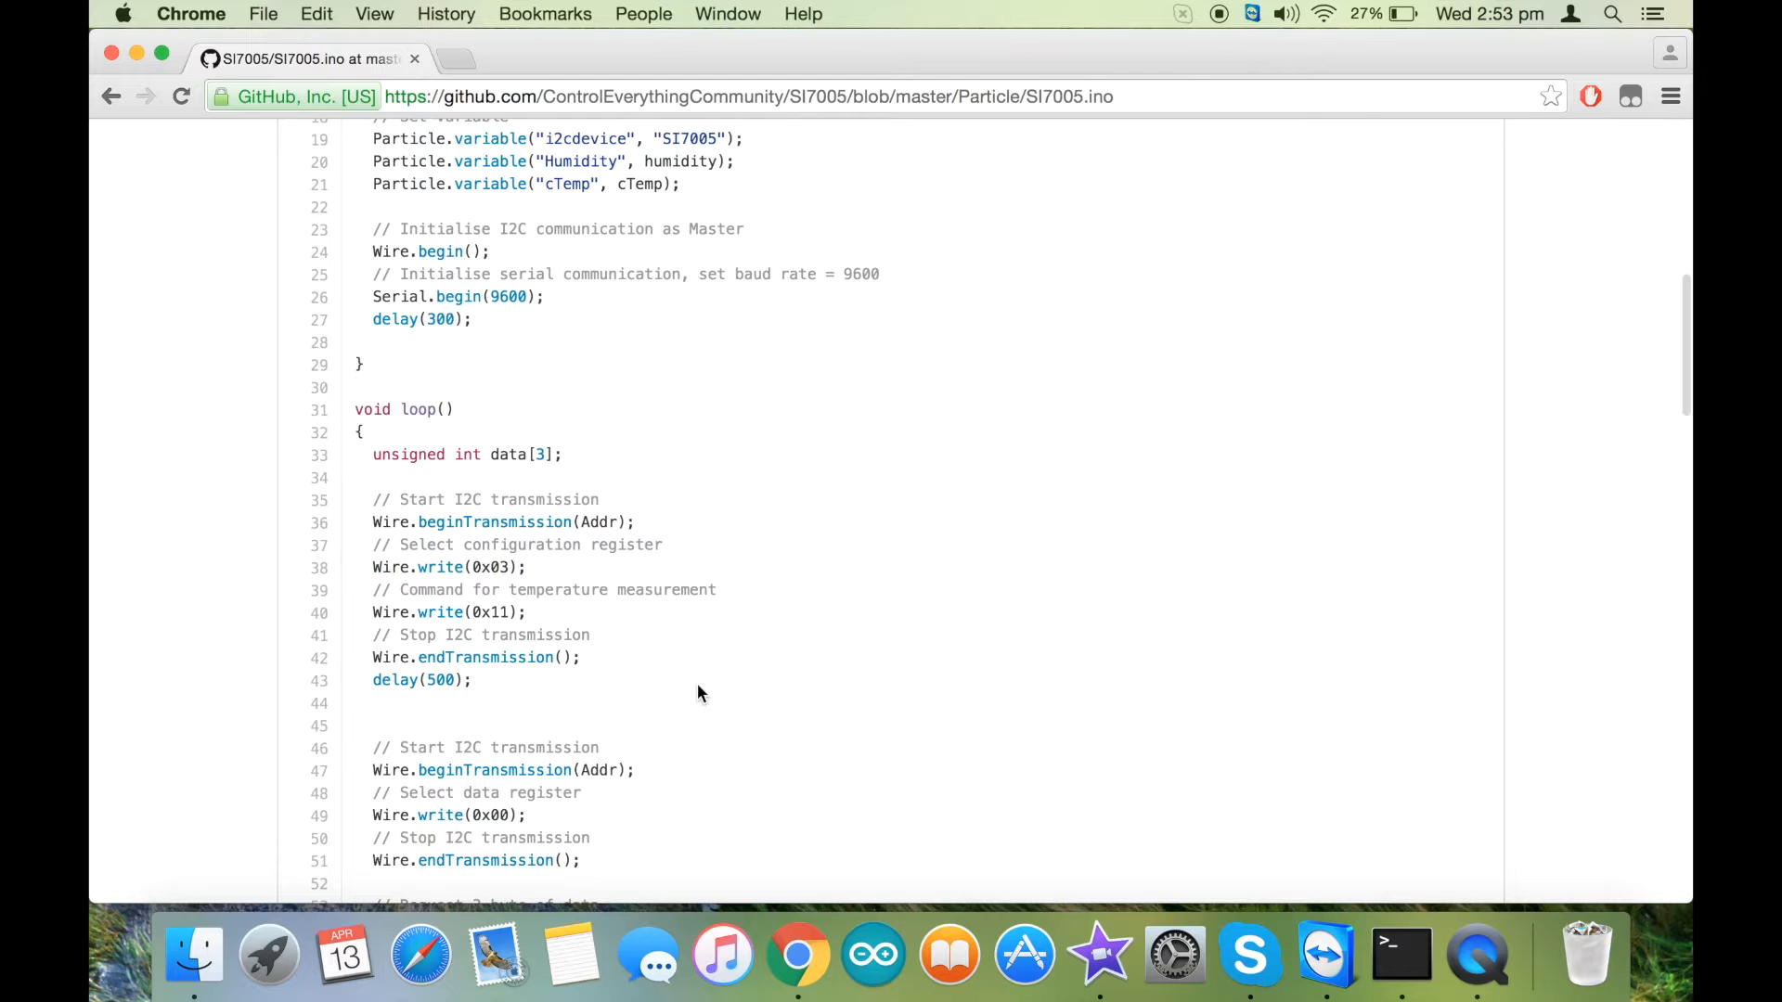
scroll(698, 683, "down", 5)
scroll(697, 683, "down", 3)
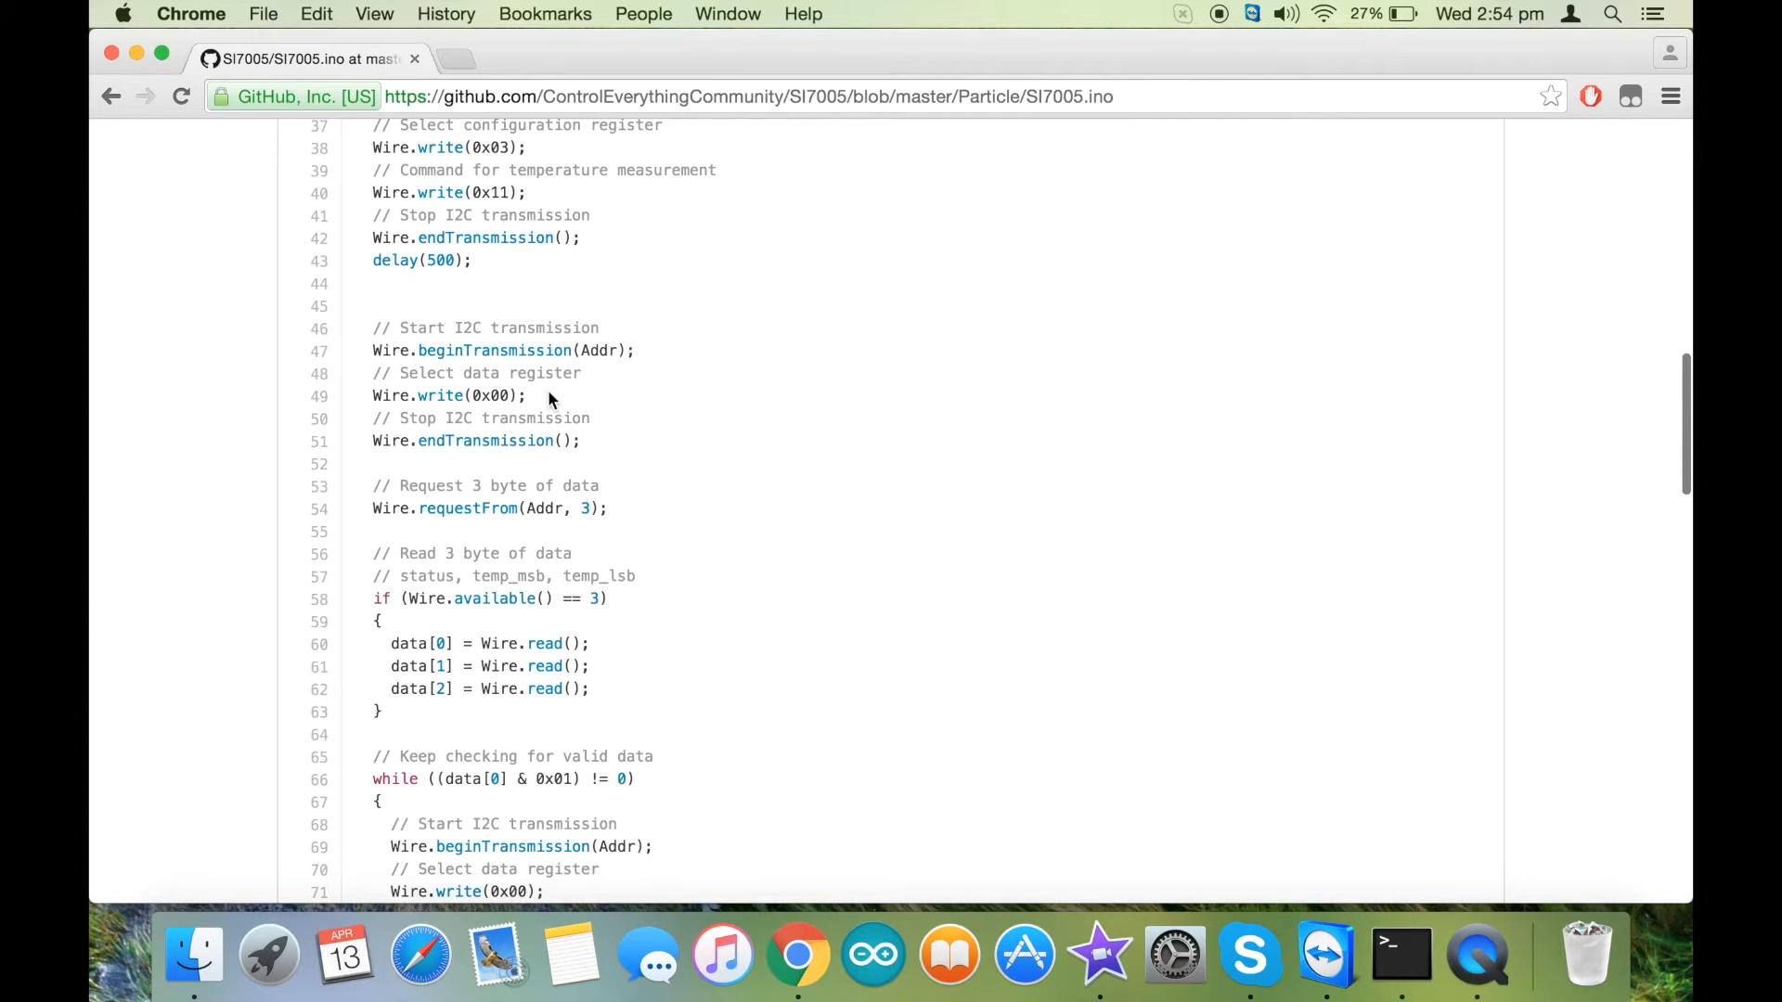
scroll(605, 559, "down", 1)
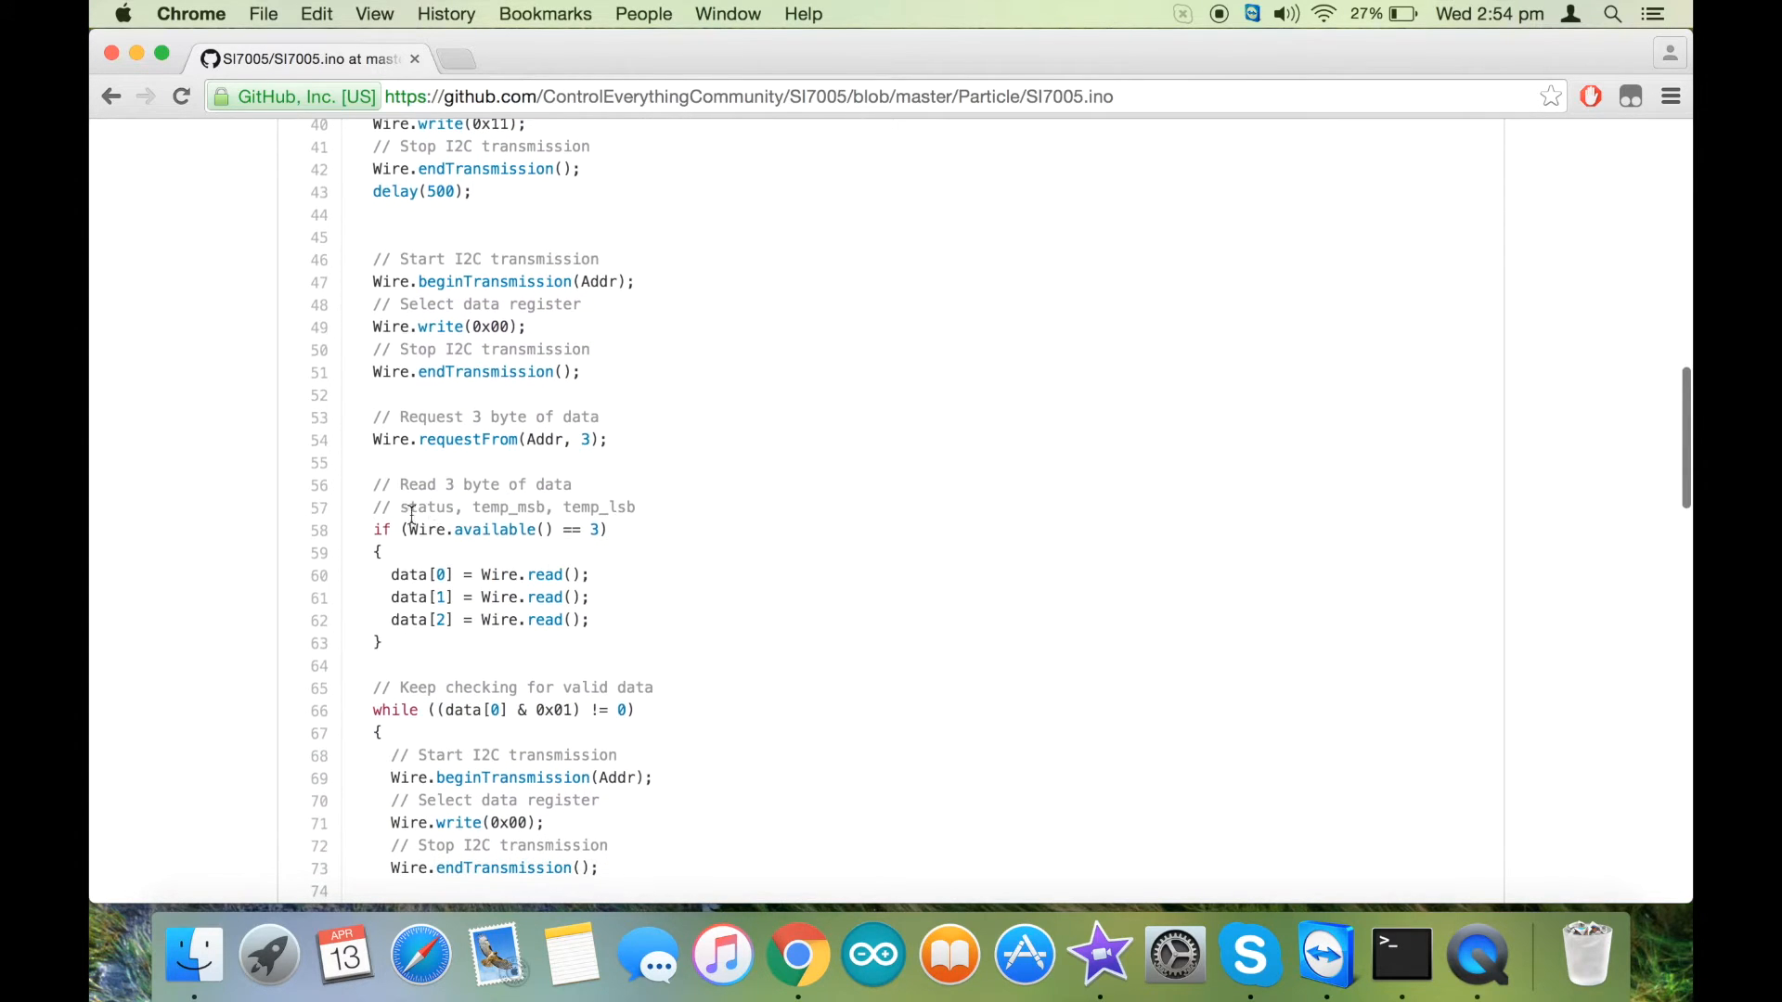
Review the 3-byte temperature read, the valid-data wait loop and the temperature conversion lines 88-91
left_click_drag(375, 530, 408, 644)
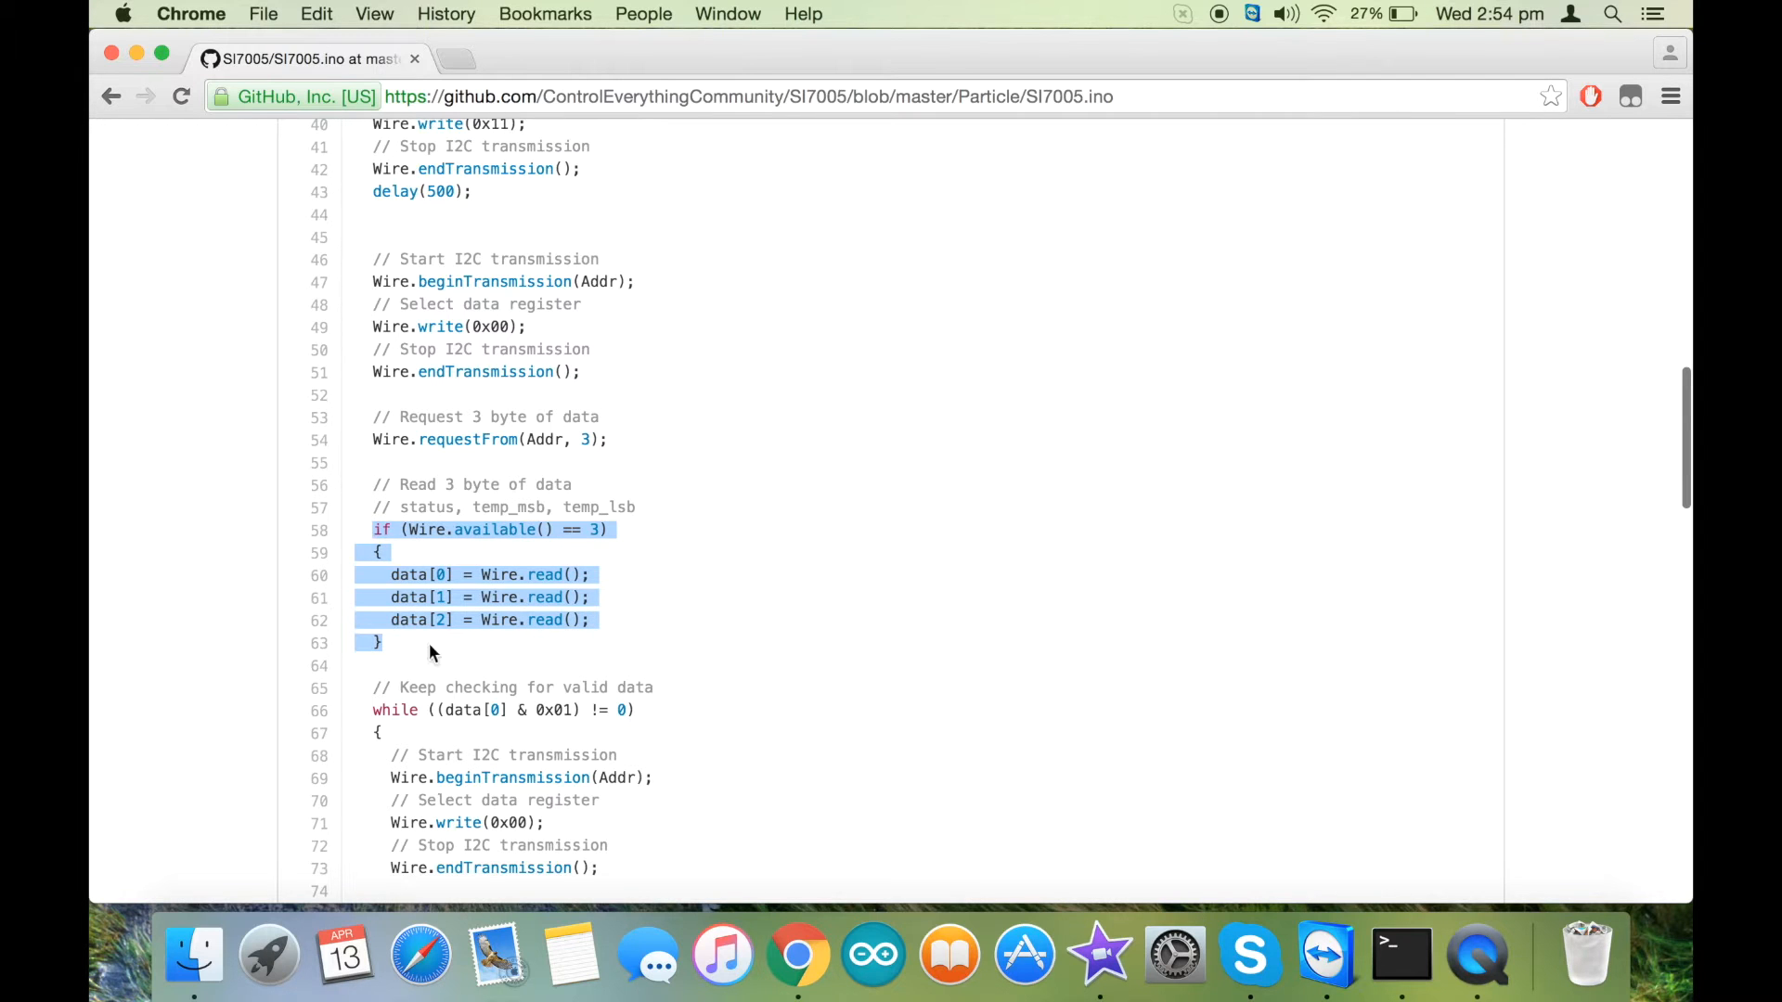
left_click(483, 651)
scroll(484, 651, "down", 5)
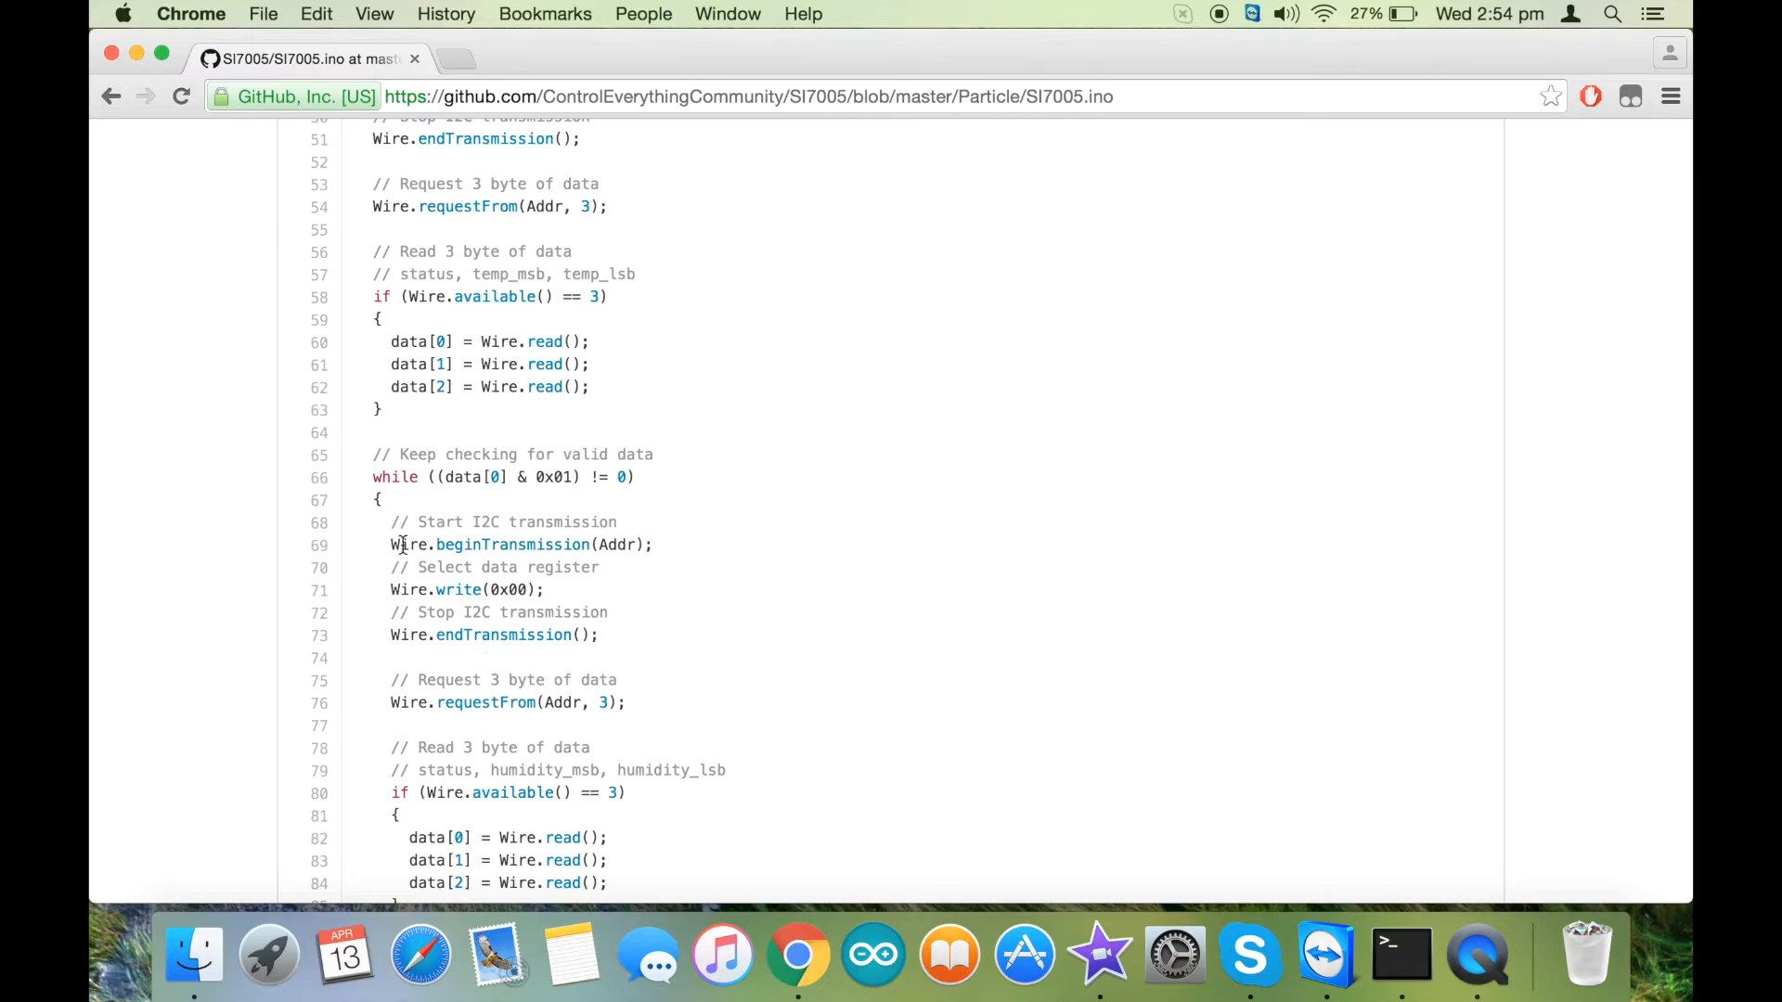
mouse_move(373, 476)
left_mouse_down()
mouse_move(462, 609)
mouse_move(594, 631)
left_mouse_up()
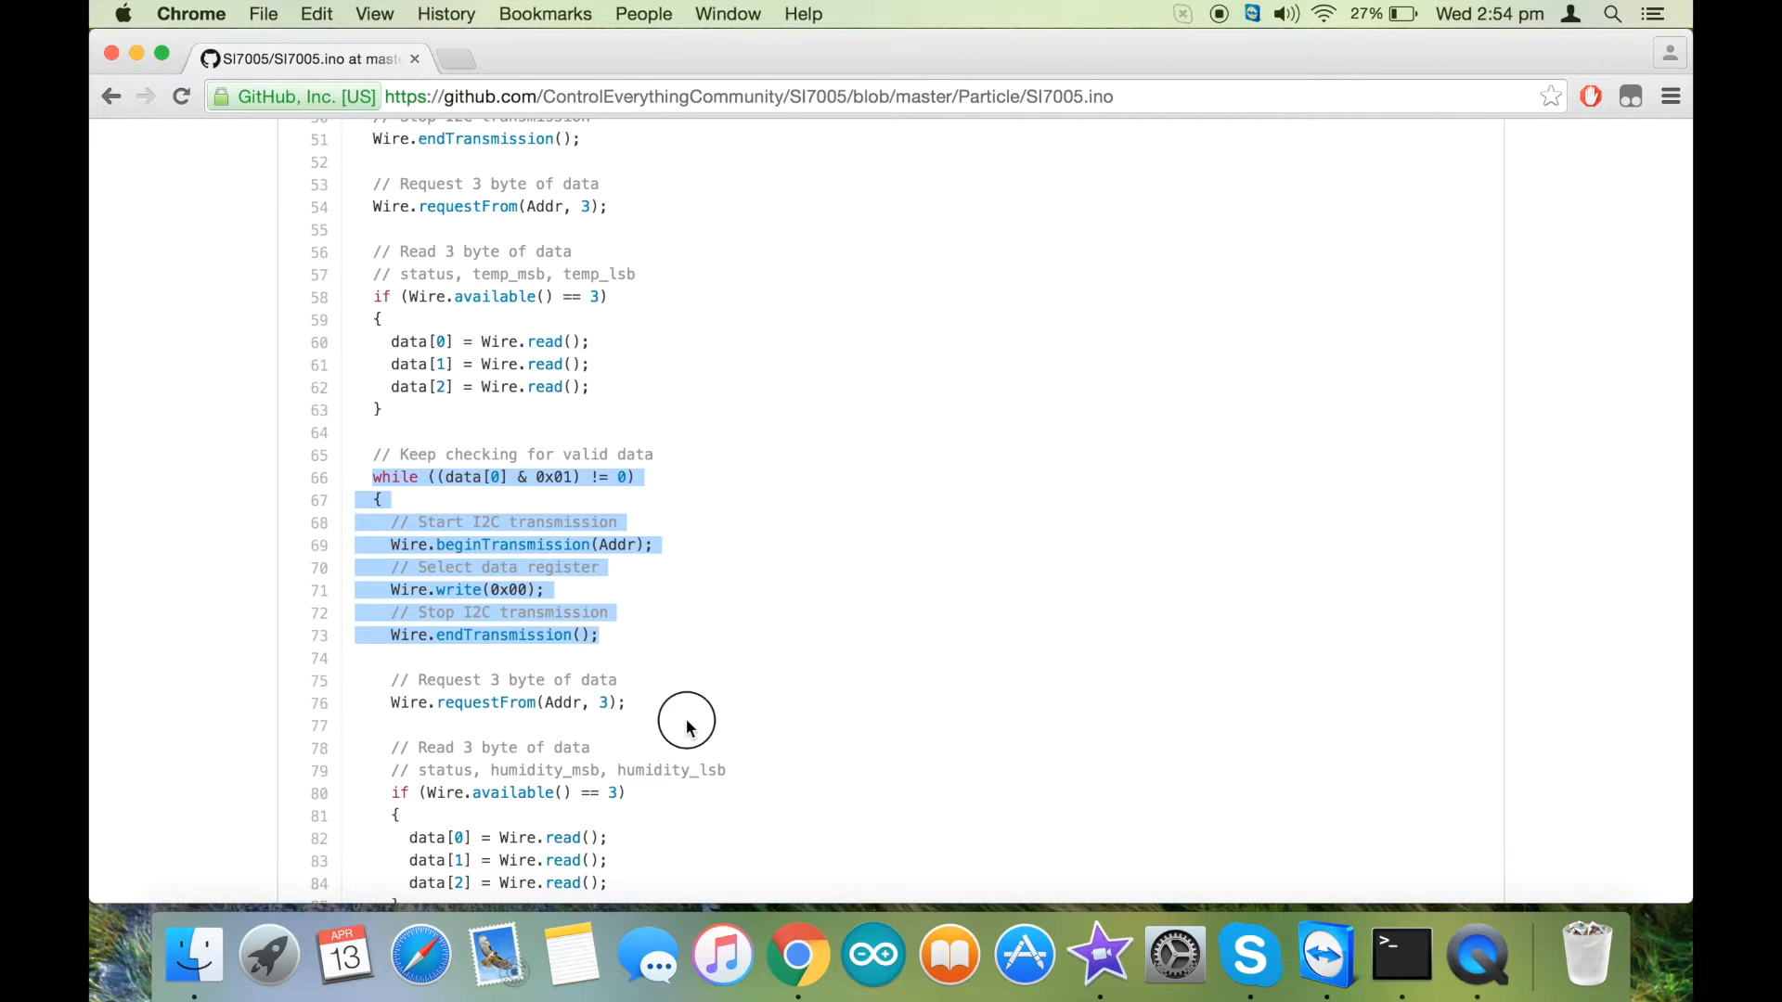
left_click(686, 725)
scroll(686, 723, "down", 5)
scroll(687, 725, "down", 3)
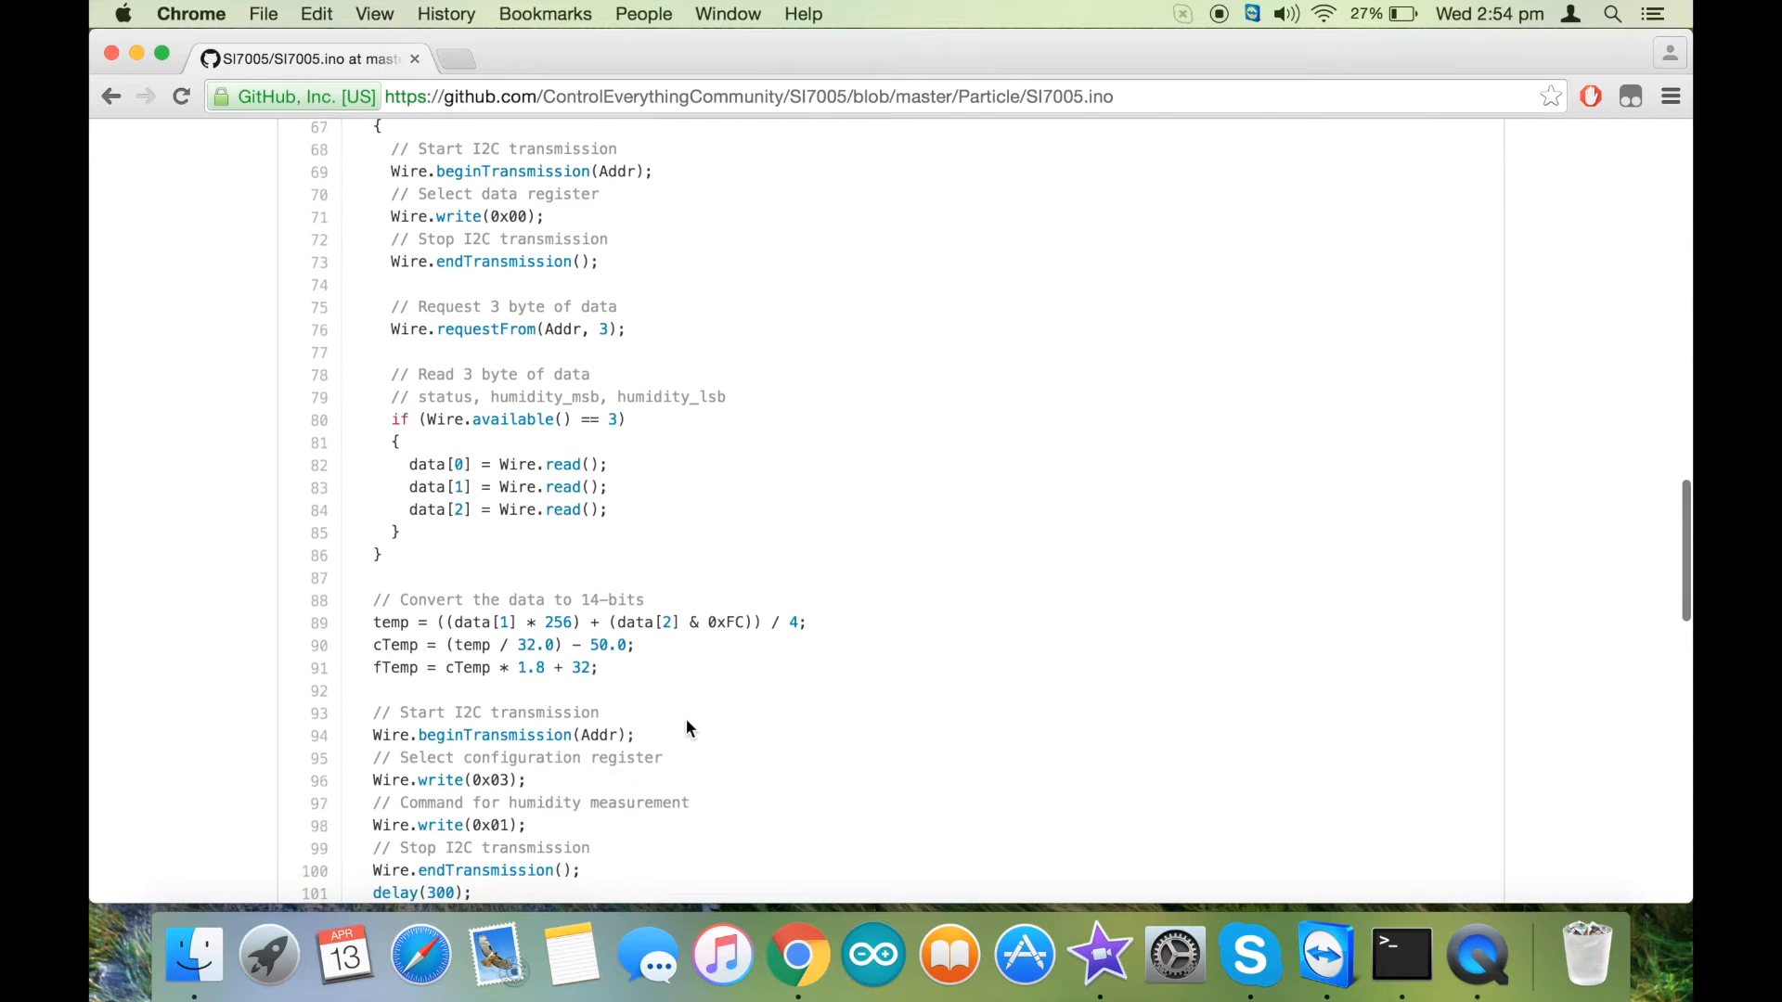
scroll(686, 724, "down", 2)
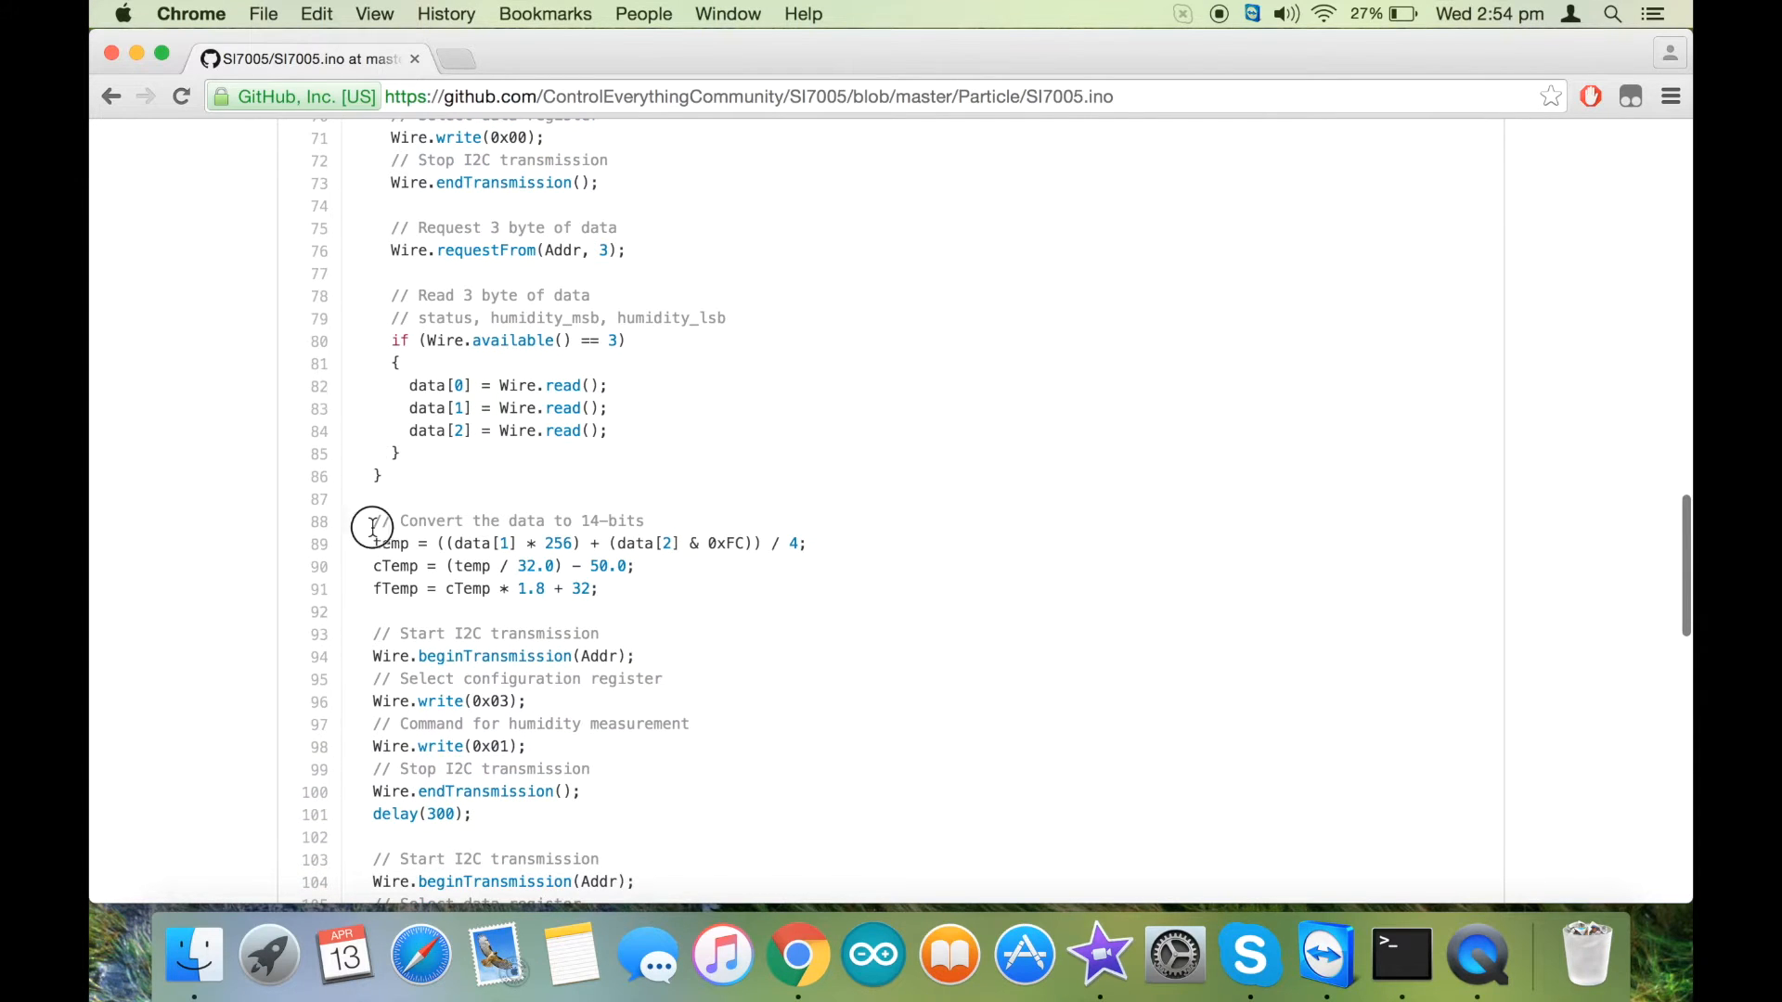
left_click_drag(373, 527, 620, 588)
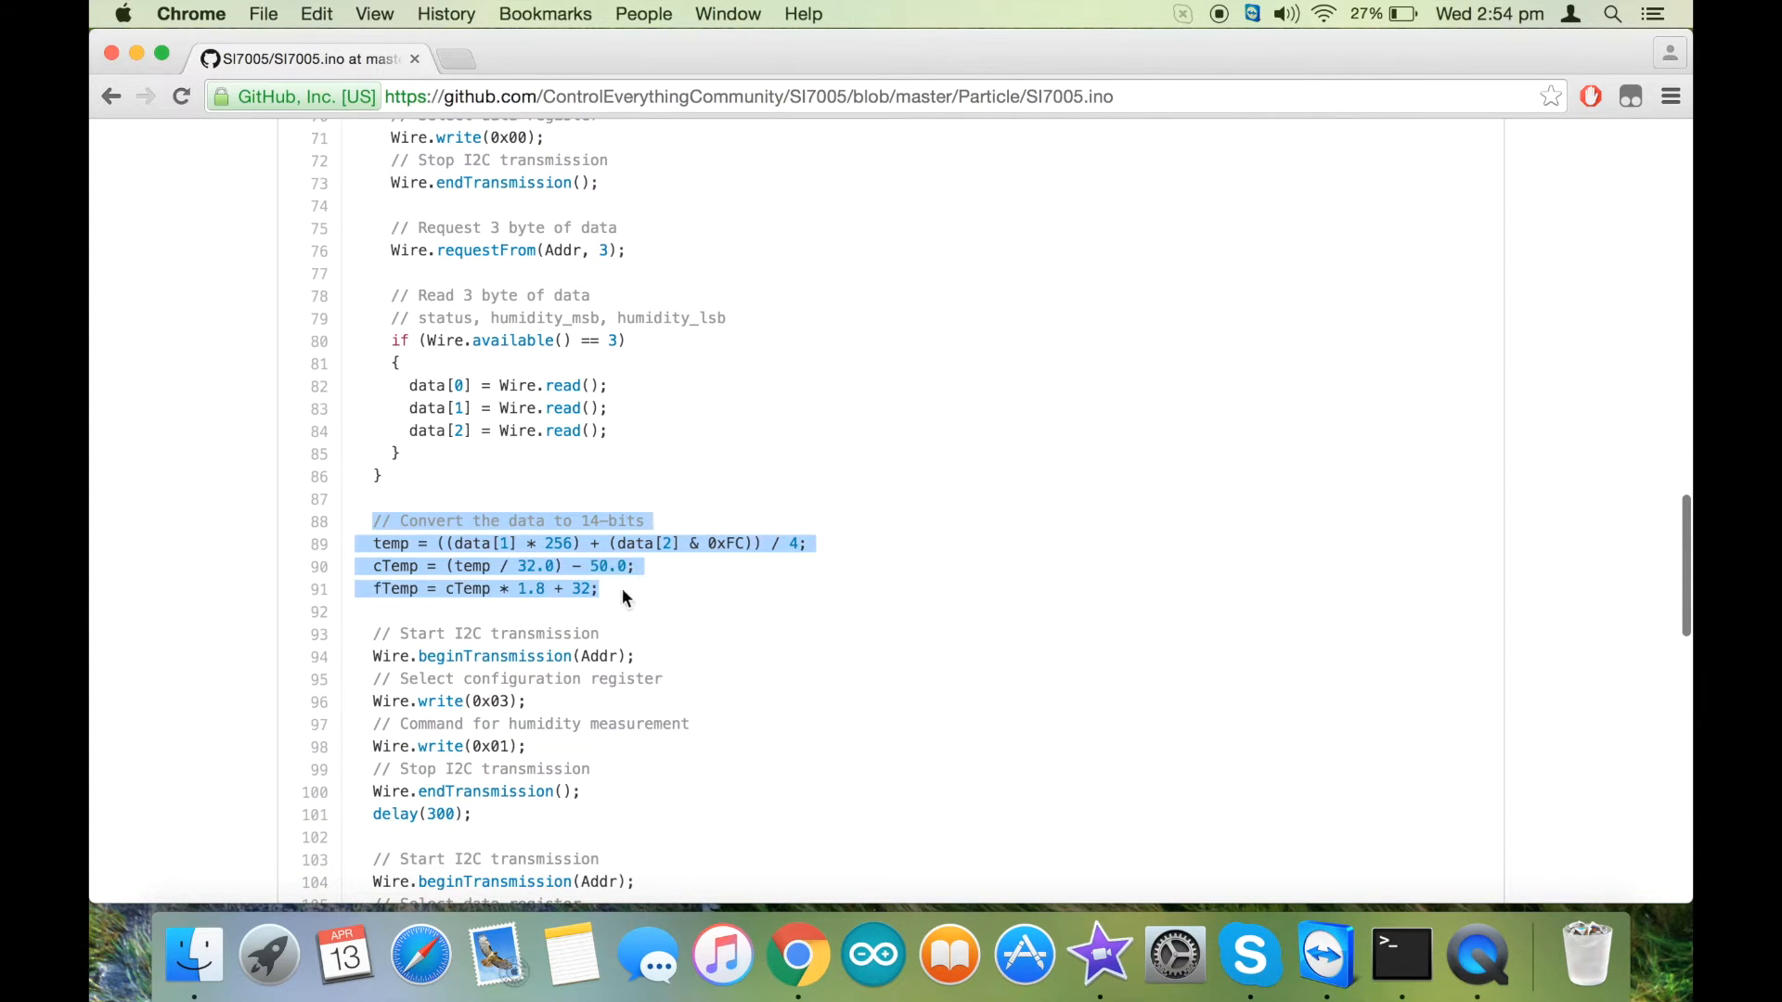
left_click(654, 619)
scroll(655, 618, "down", 5)
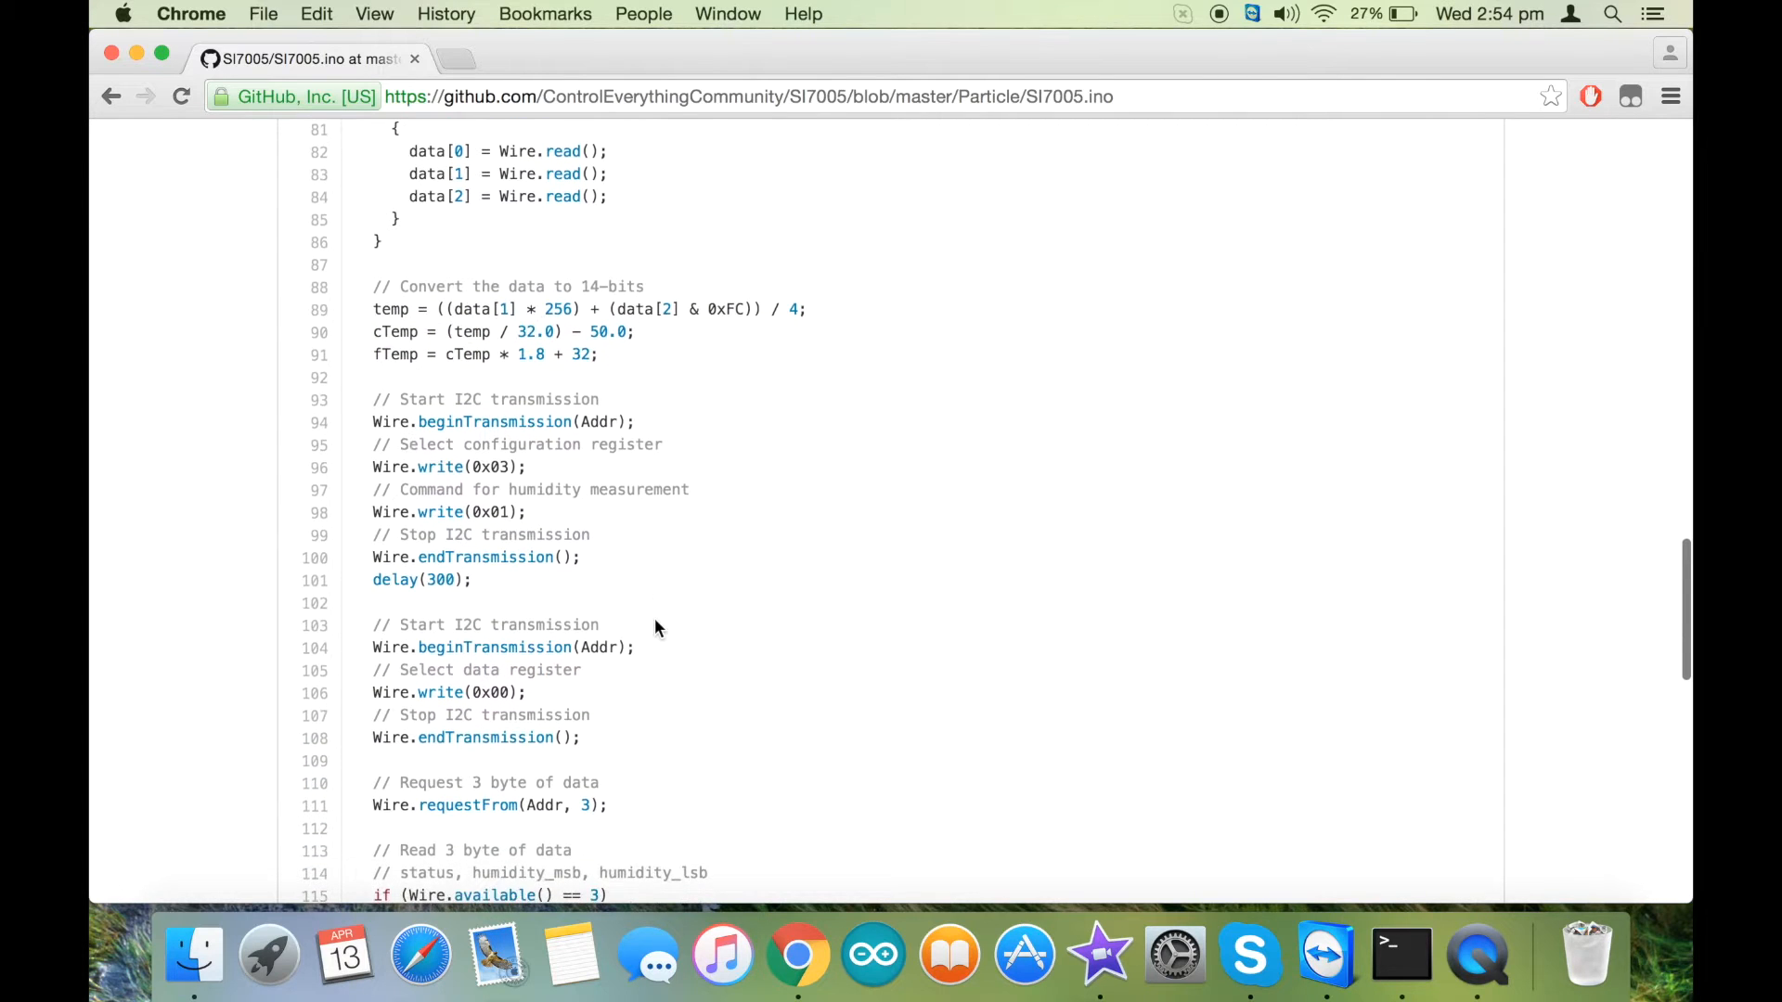
scroll(654, 619, "down", 6)
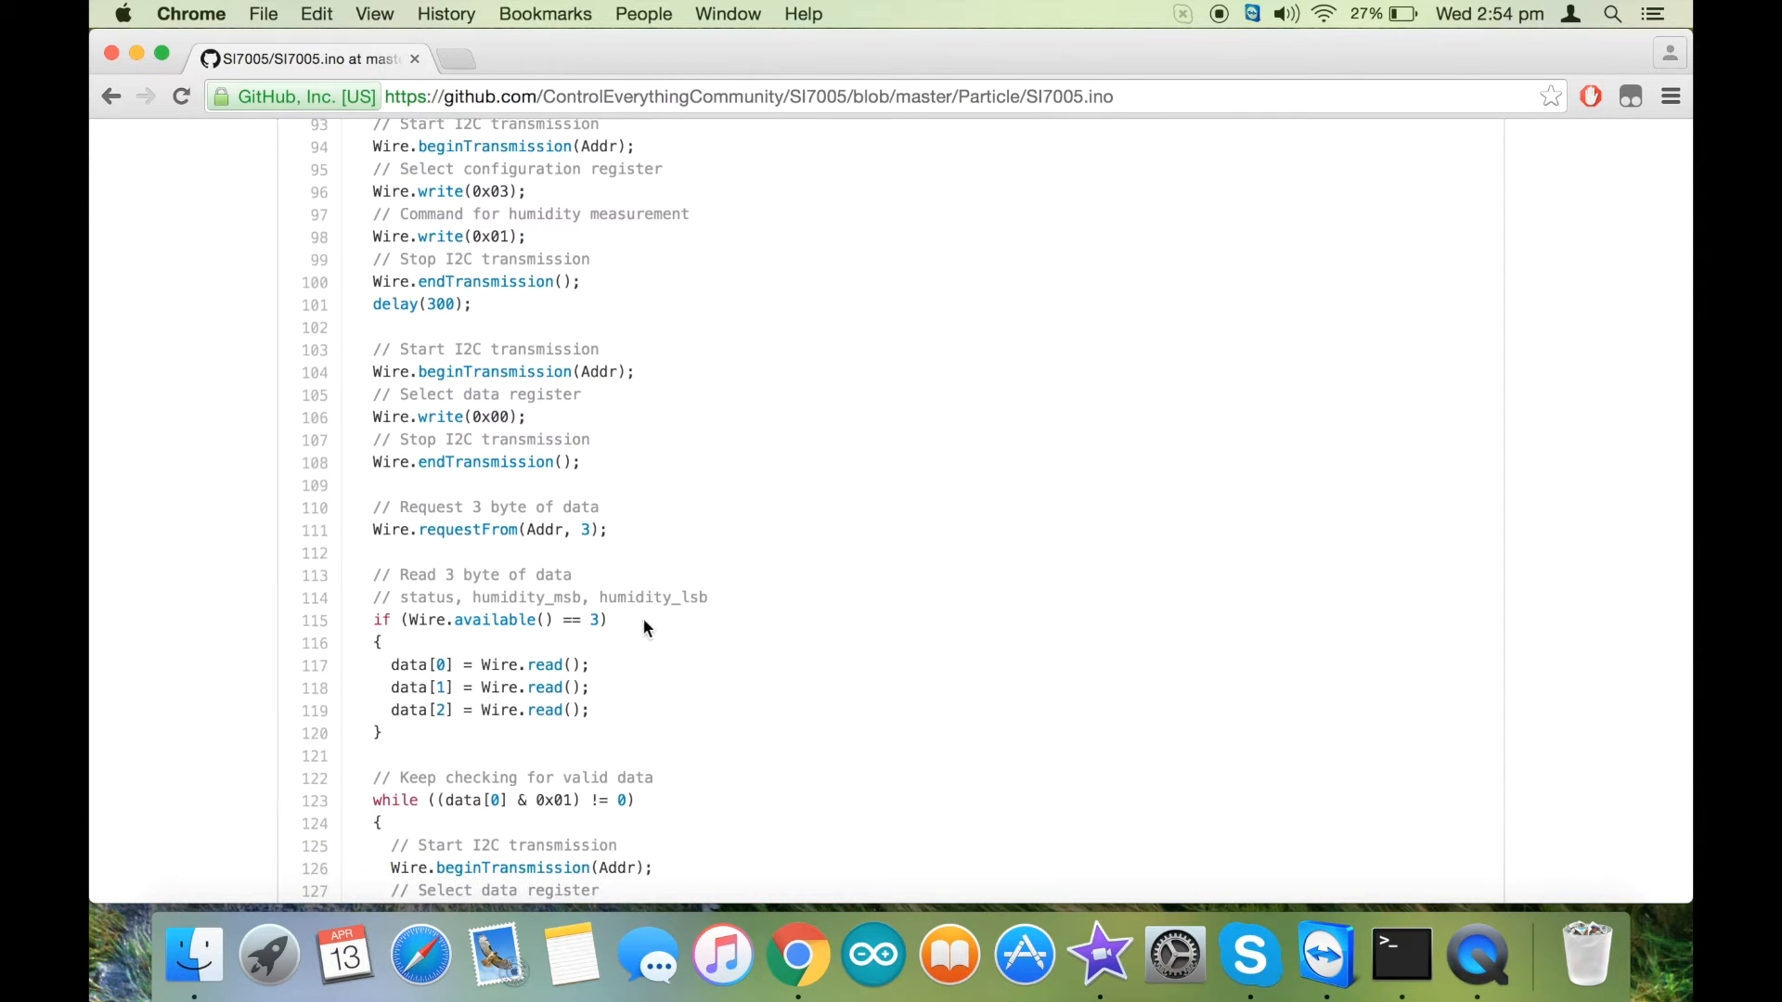
Review the humidity data read, the humidity conversion formulas and the Particle.publish lines
mouse_move(373, 598)
left_mouse_down()
mouse_move(623, 669)
mouse_move(613, 729)
left_mouse_up()
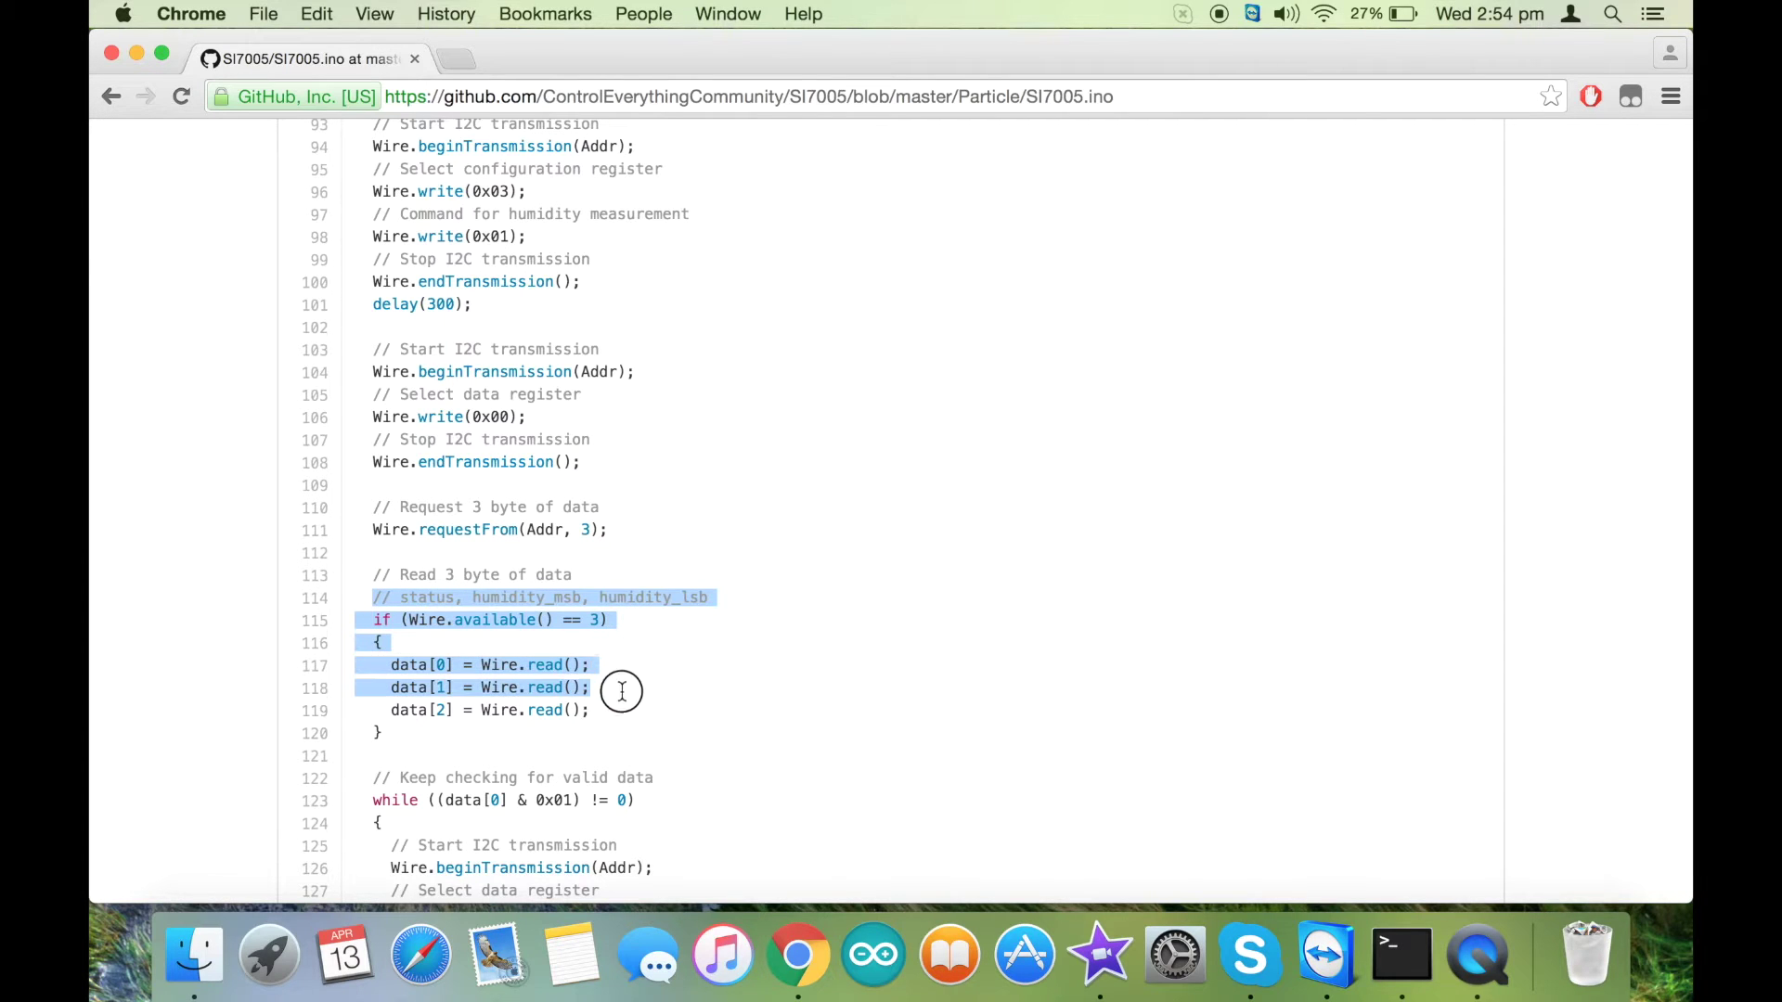
left_click(611, 745)
scroll(612, 744, "down", 5)
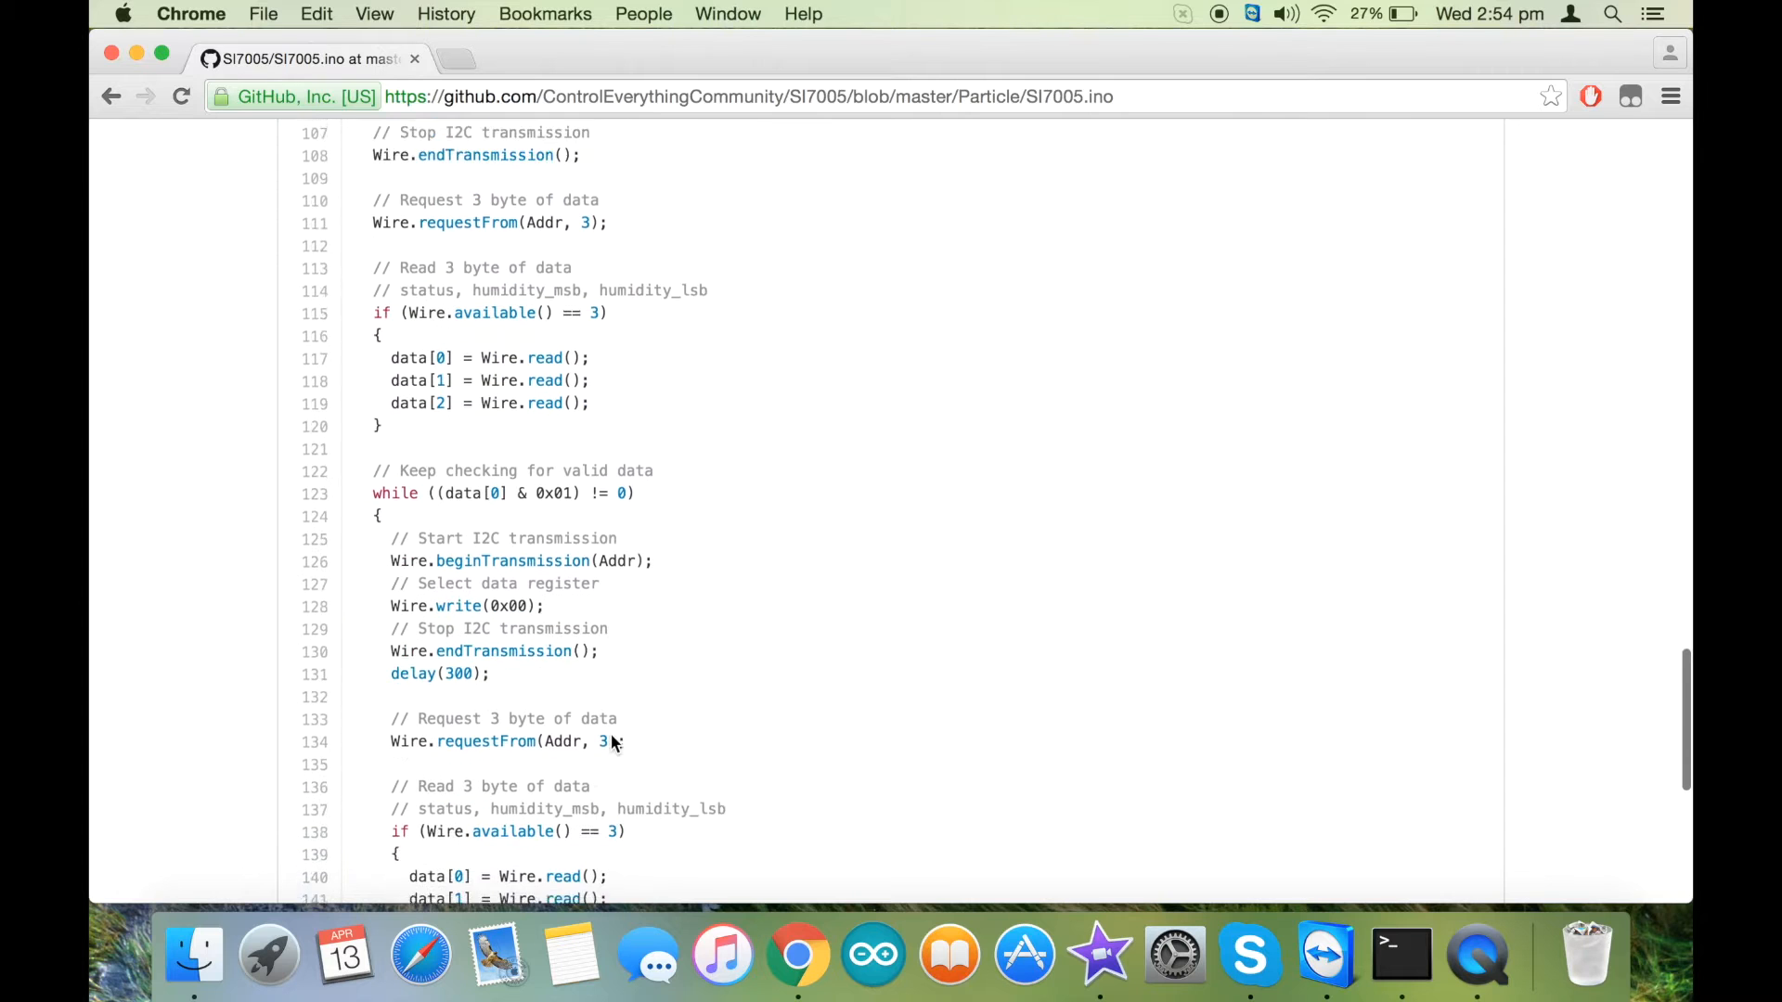
scroll(611, 744, "down", 2)
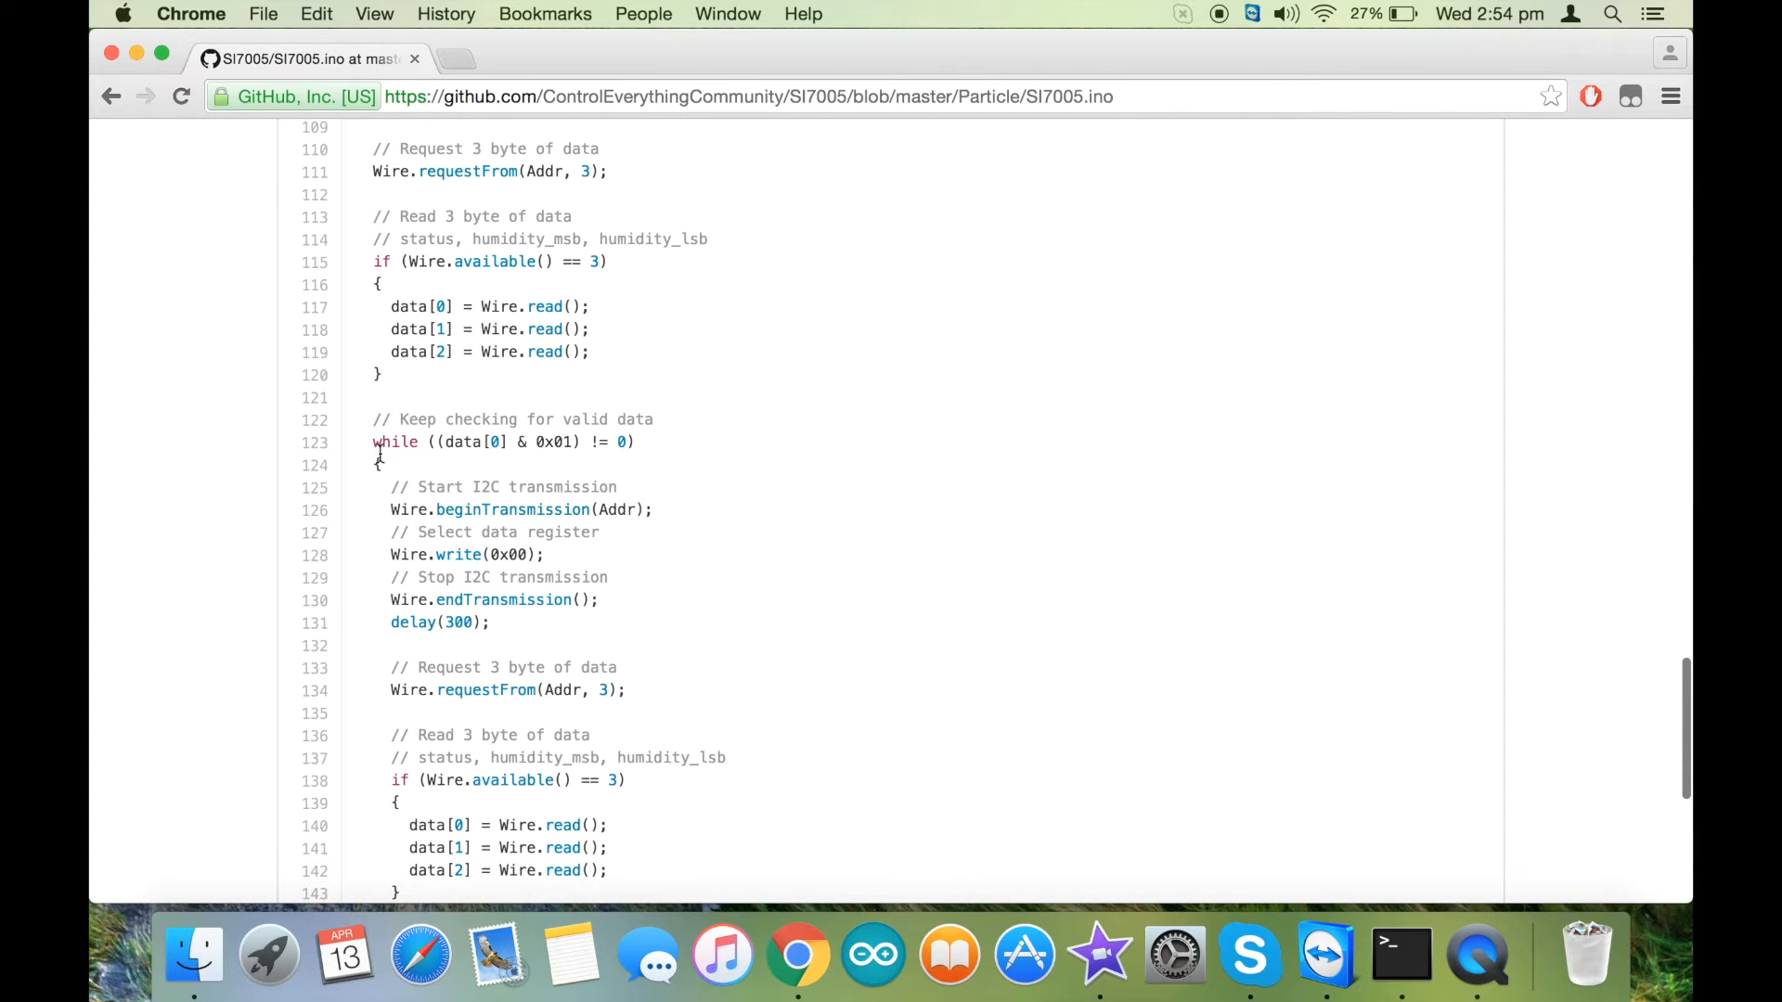
left_click_drag(373, 441, 459, 668)
scroll(460, 669, "down", 5)
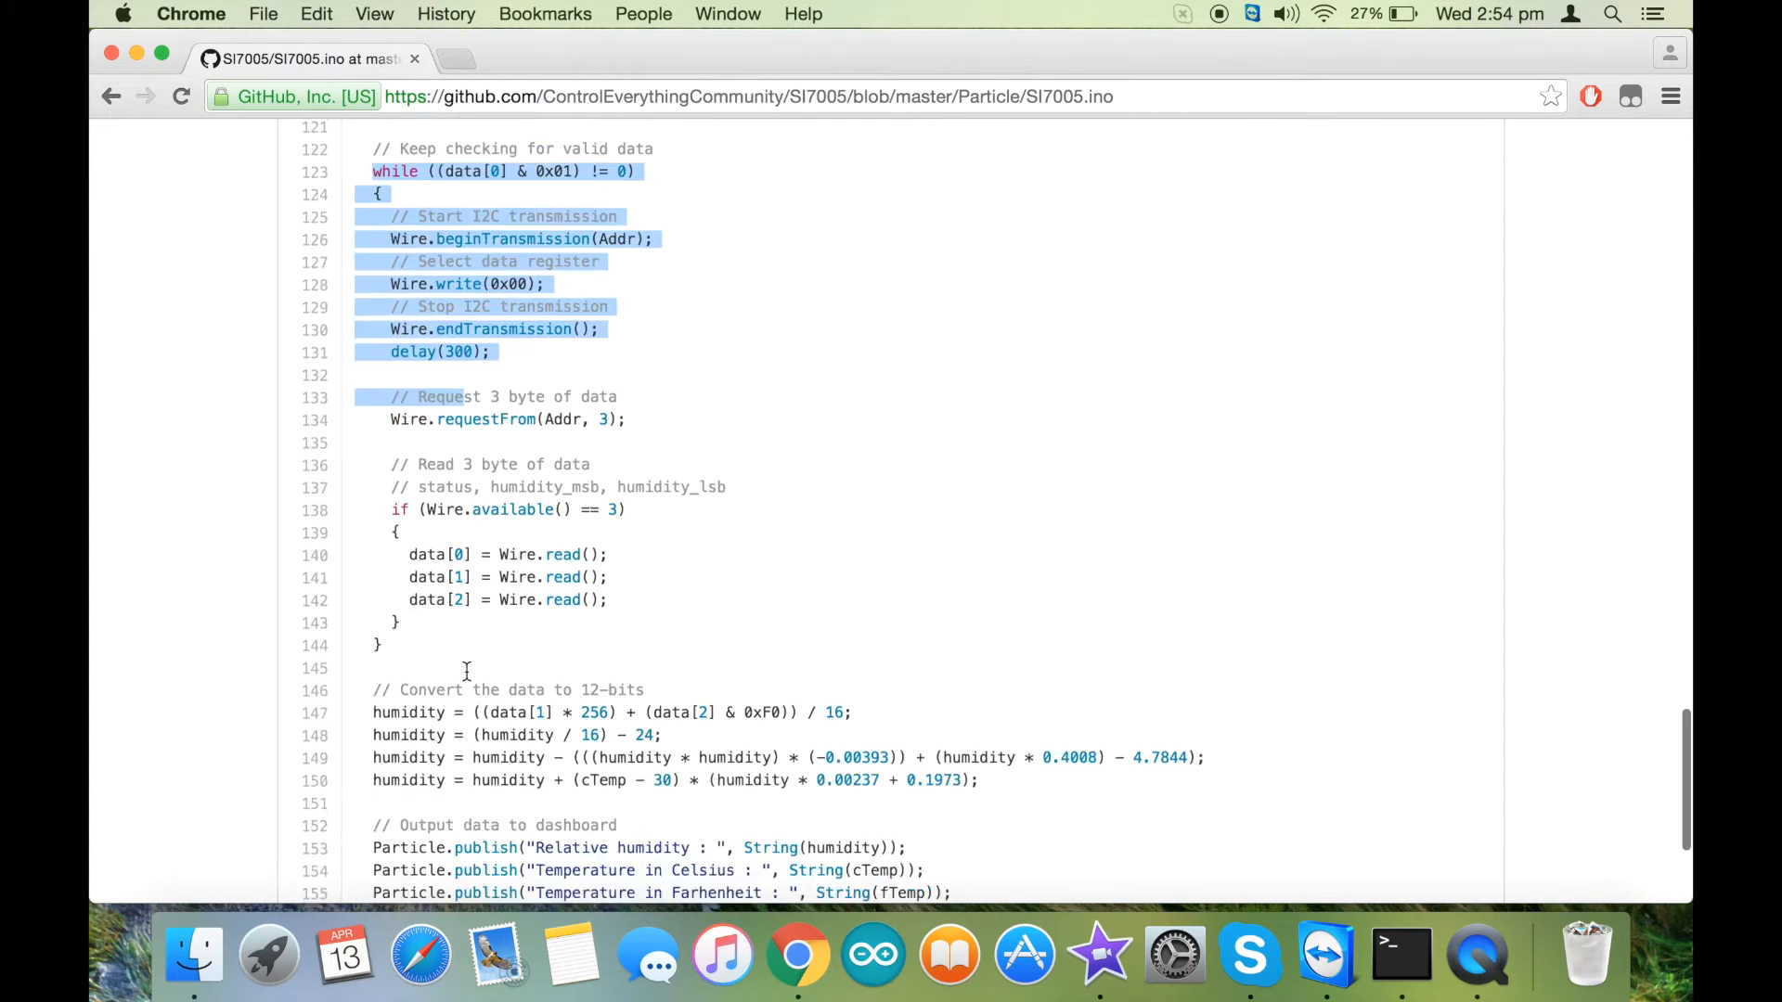
scroll(467, 672, "down", 3)
scroll(467, 673, "down", 1)
left_click_drag(373, 426, 1177, 492)
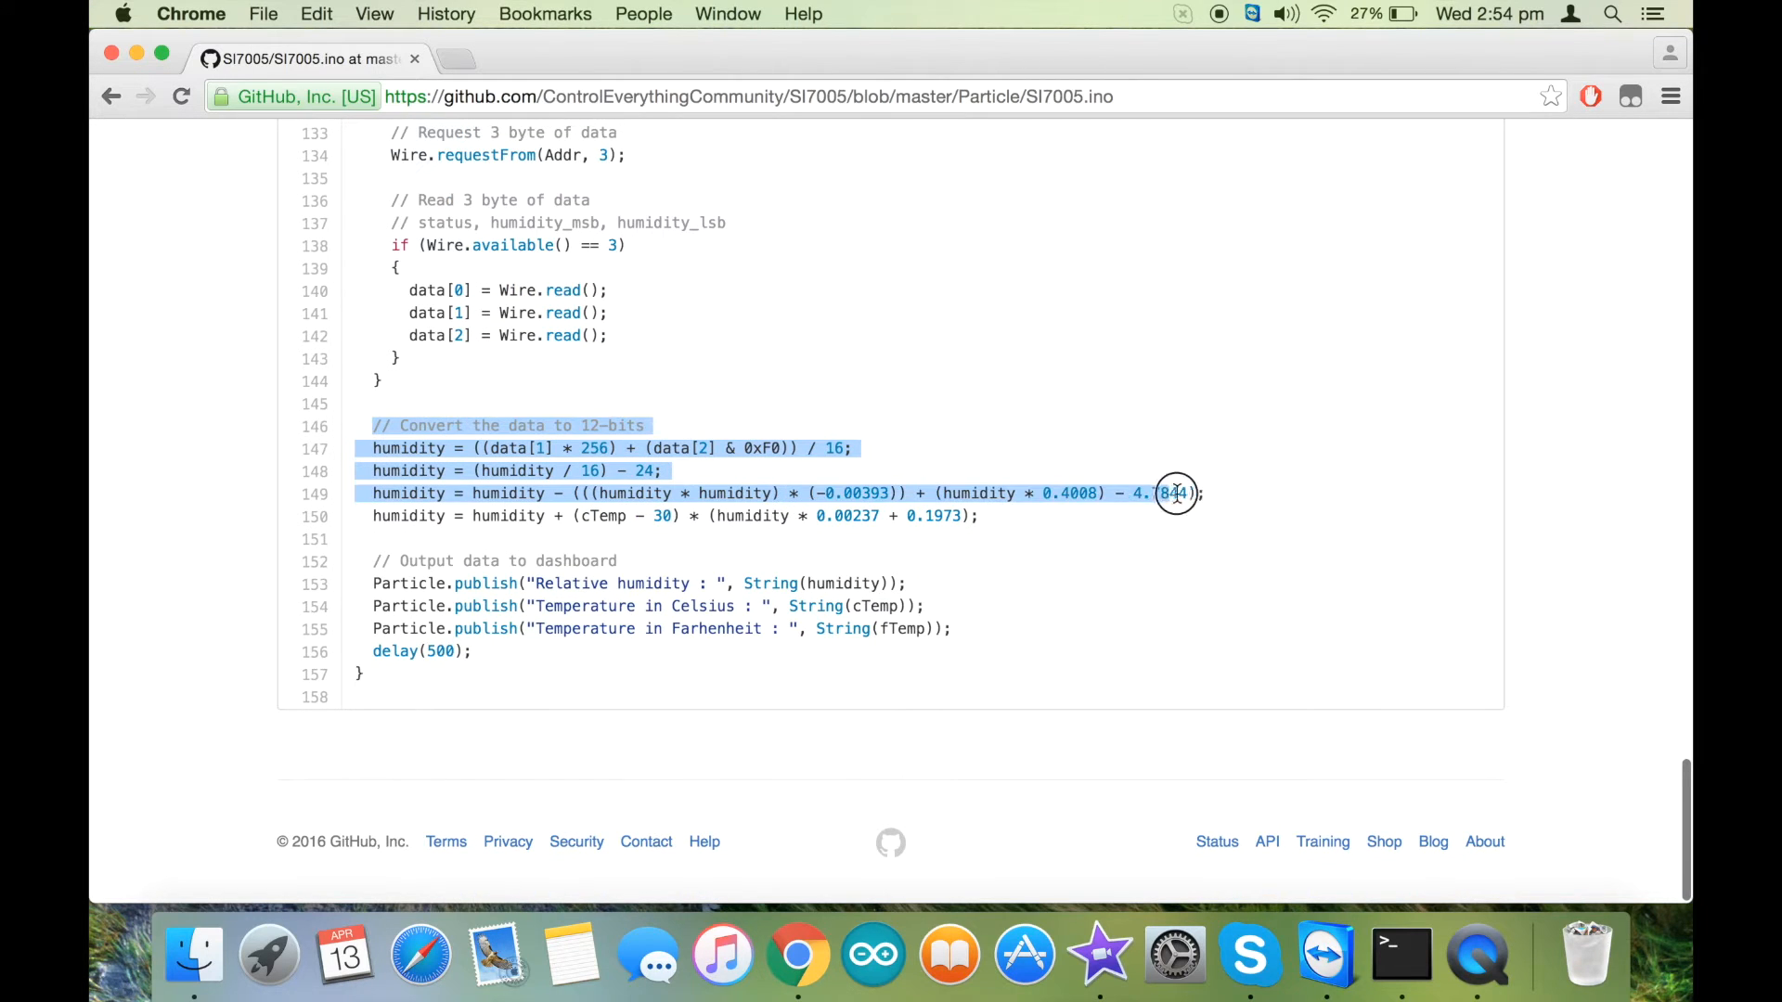
left_click(1091, 552)
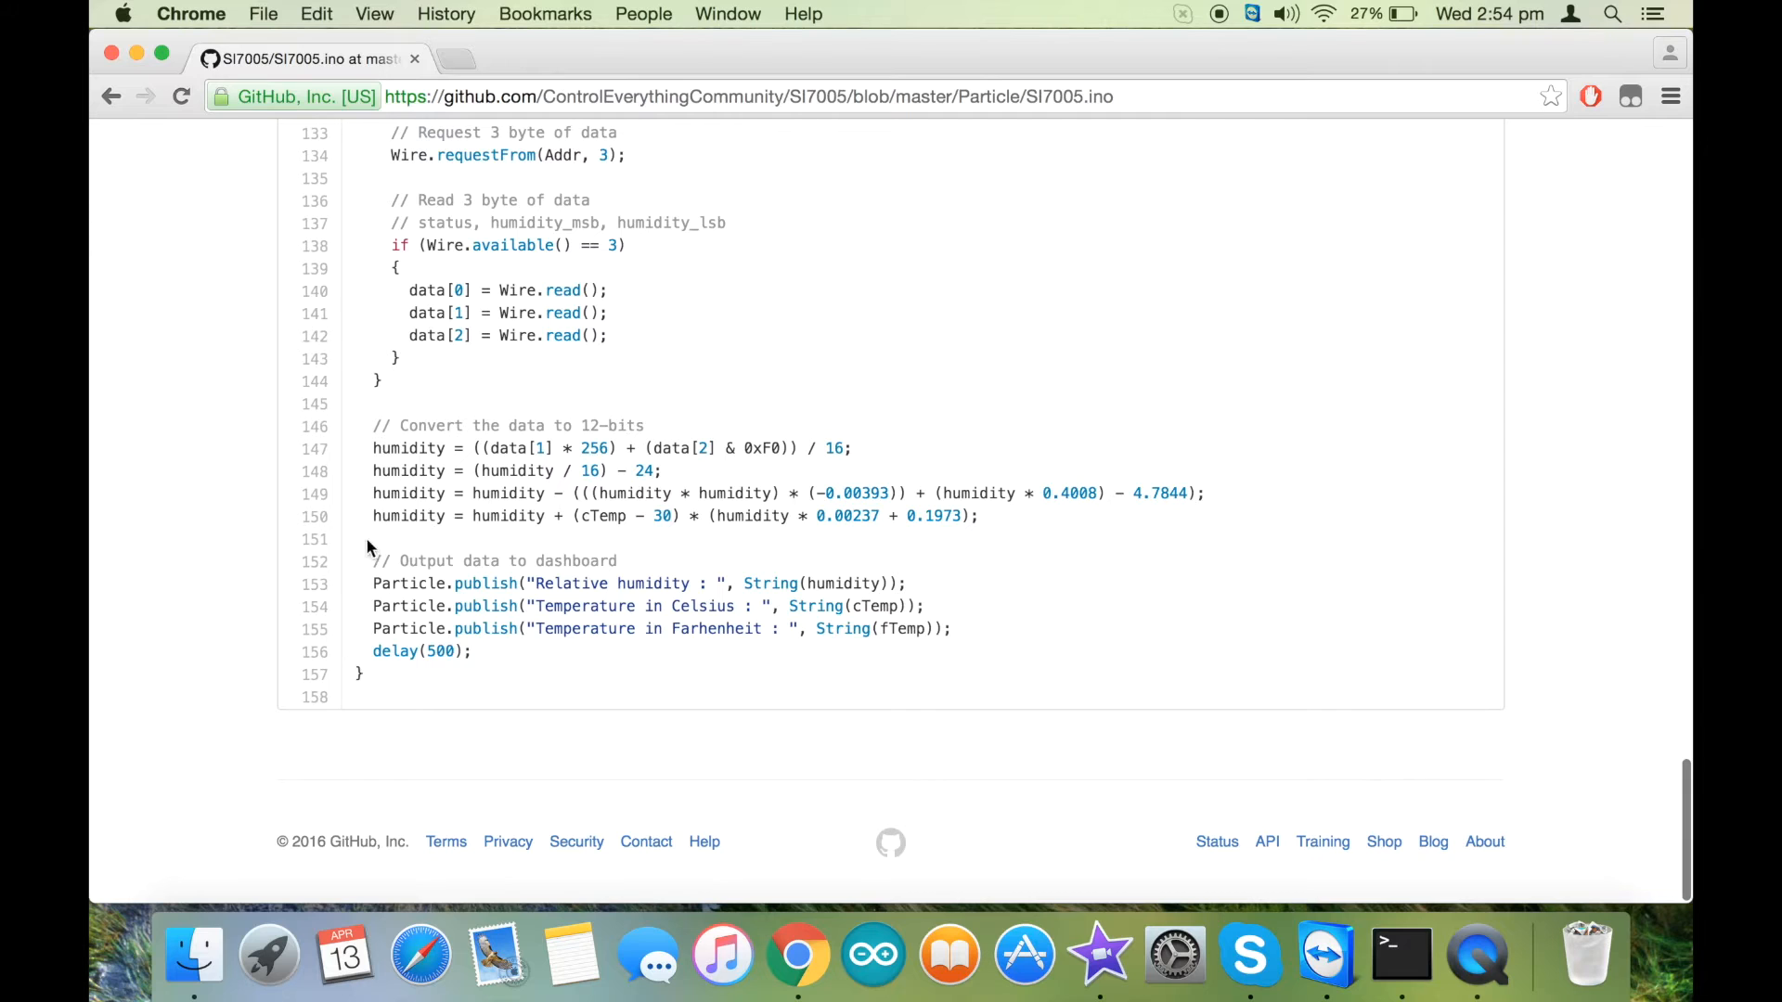
left_click_drag(371, 561, 944, 631)
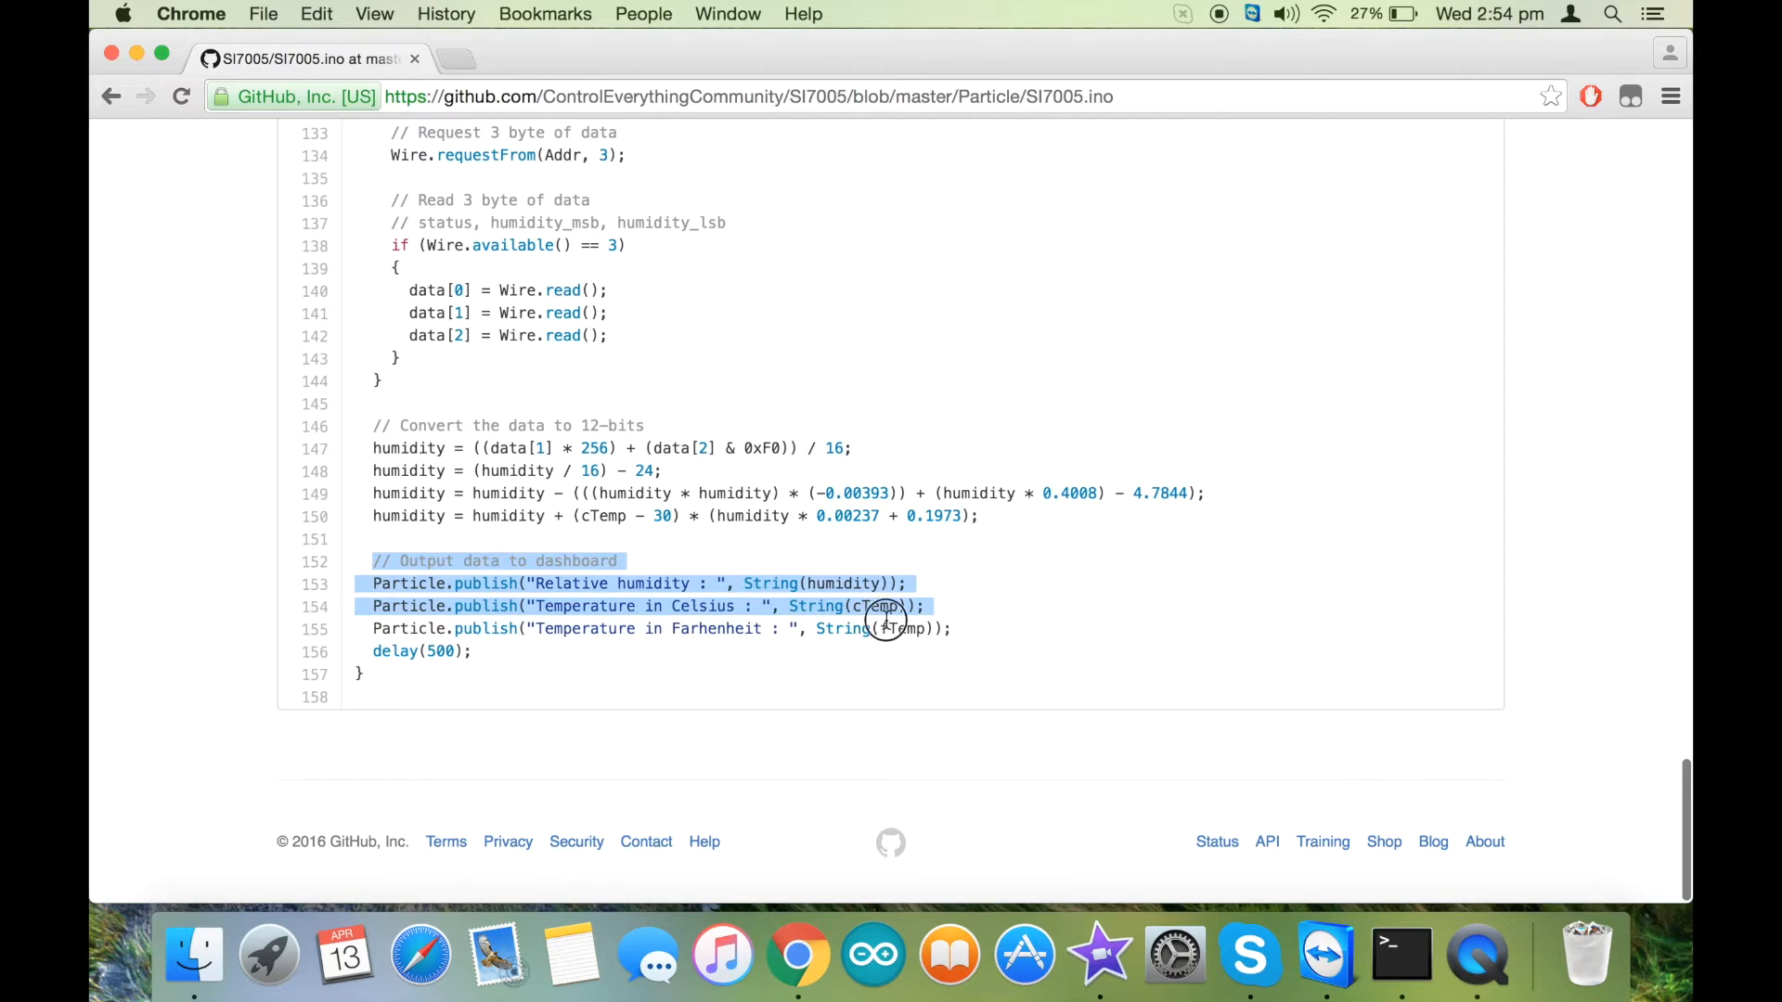
left_click(956, 633)
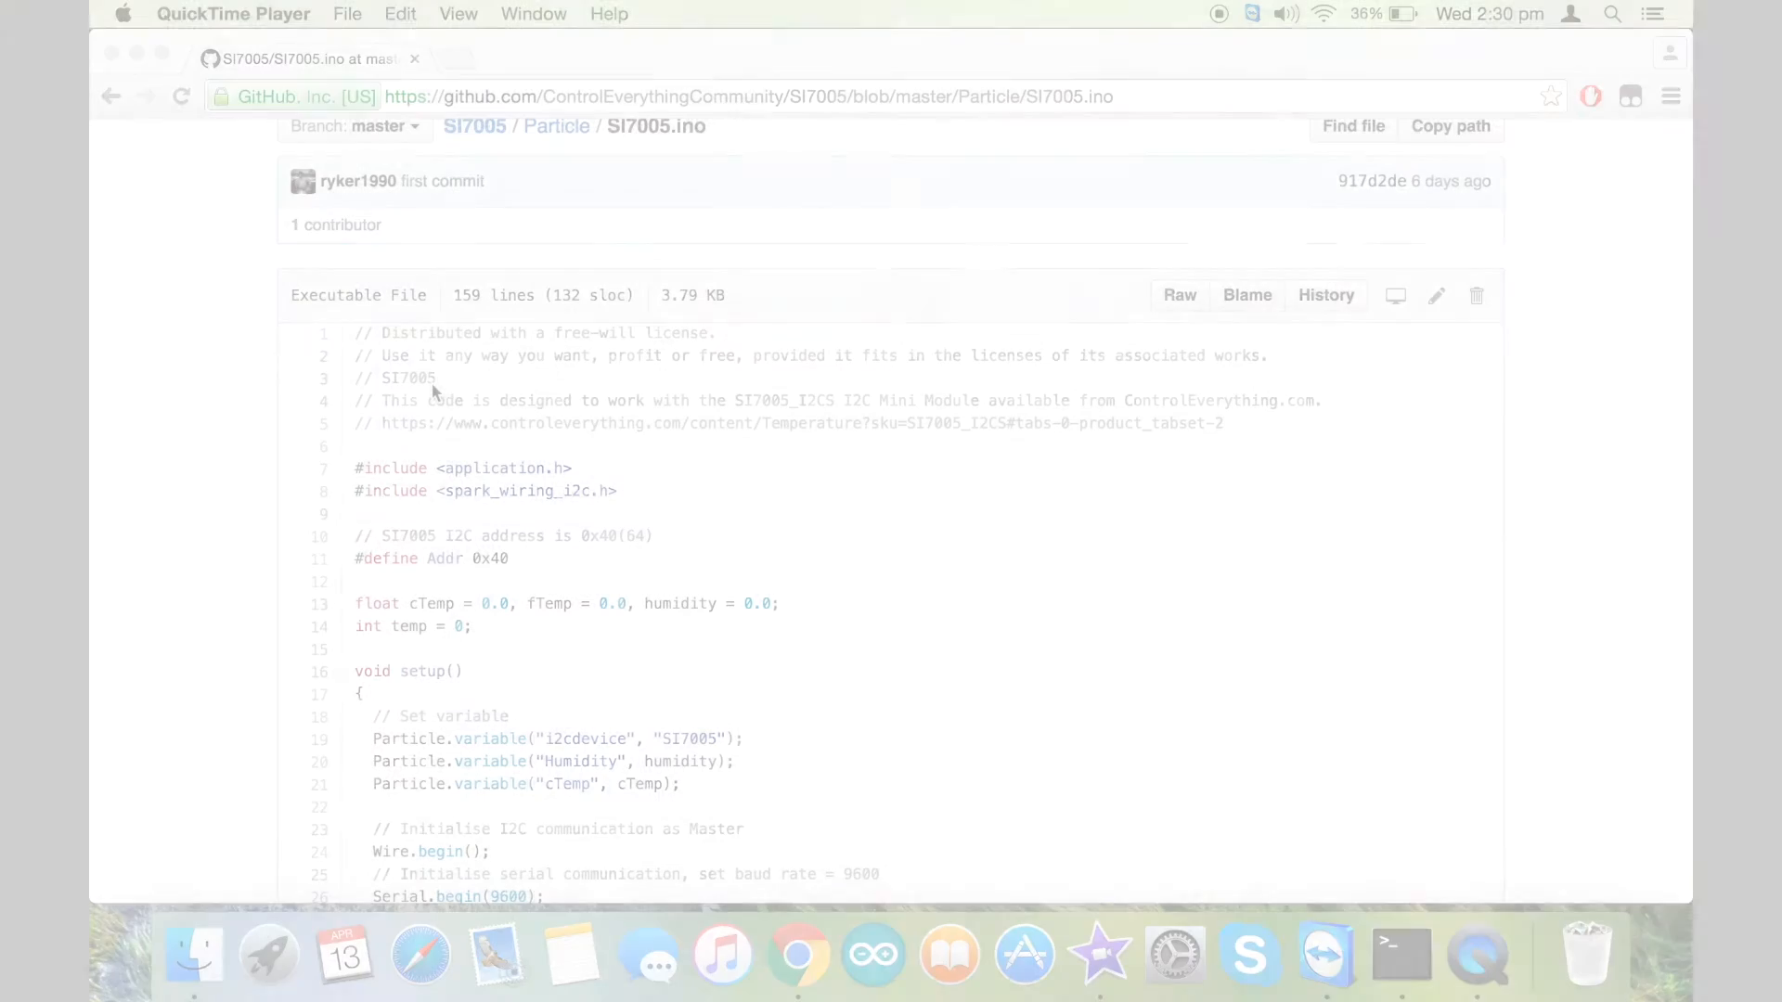
Select the whole SI7005.ino sketch from first to last line and copy it
left_click(350, 330)
mouse_move(349, 330)
left_mouse_down()
mouse_move(682, 914)
mouse_move(671, 925)
left_mouse_up()
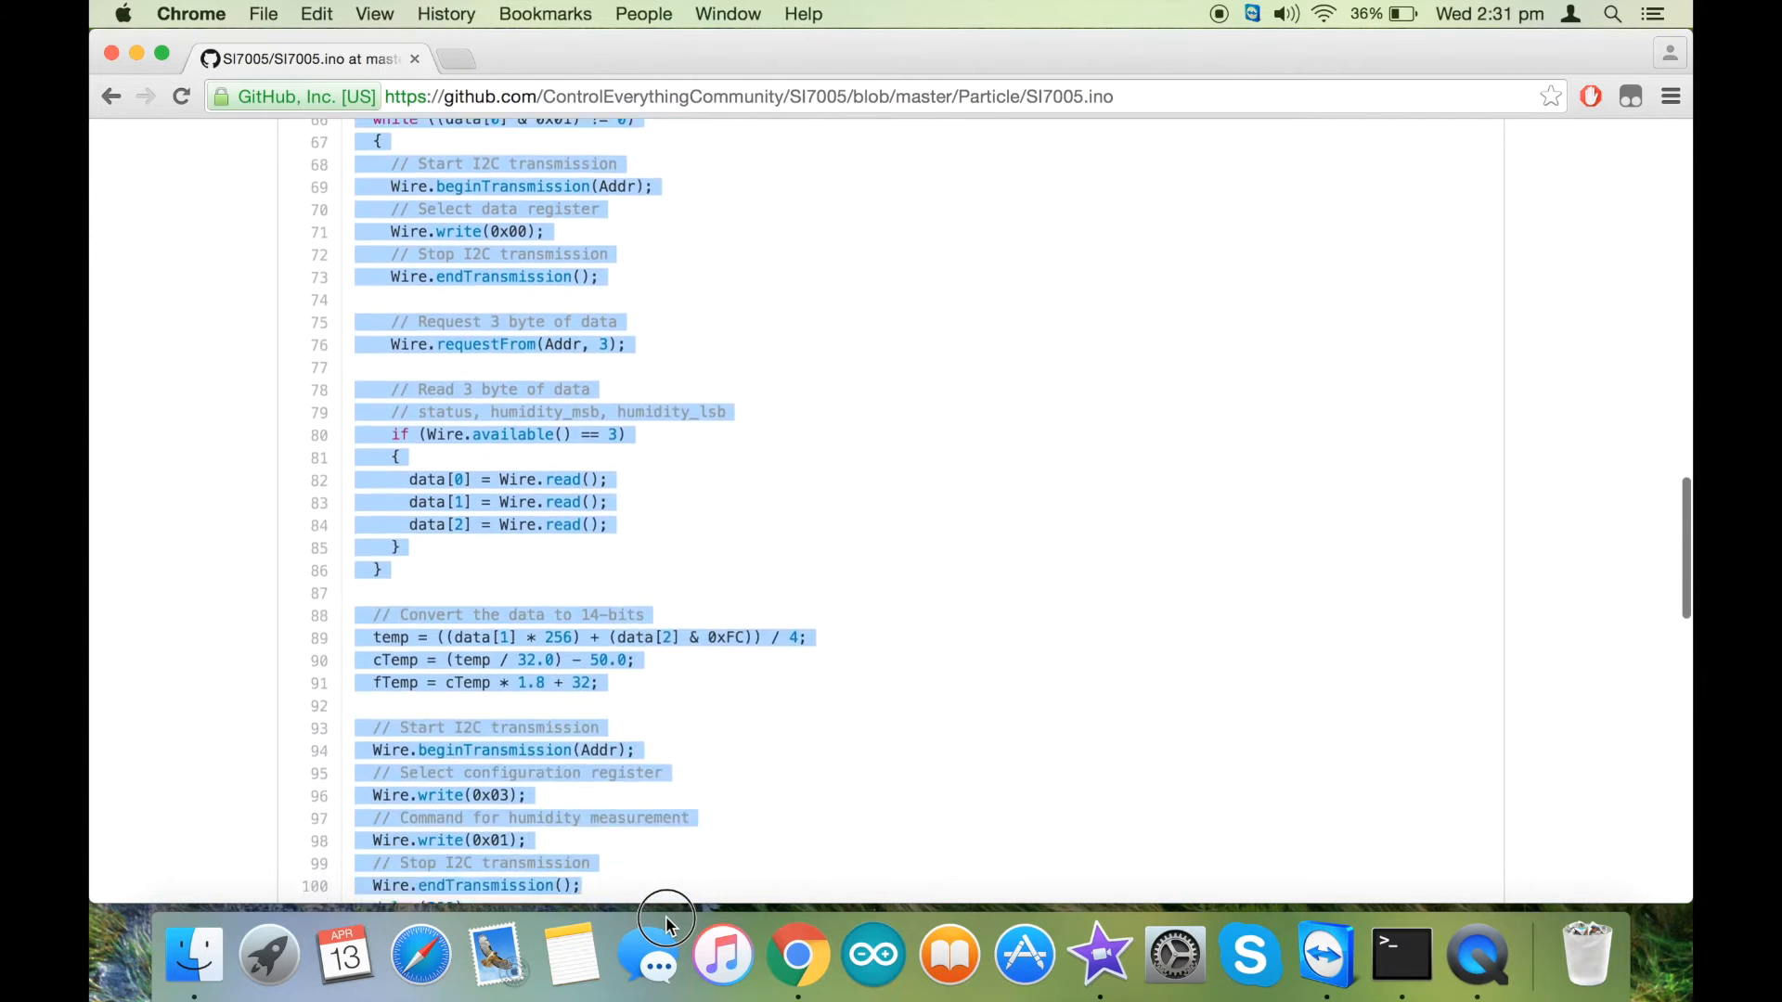
left_click_drag(672, 926, 607, 723)
key("super+c")
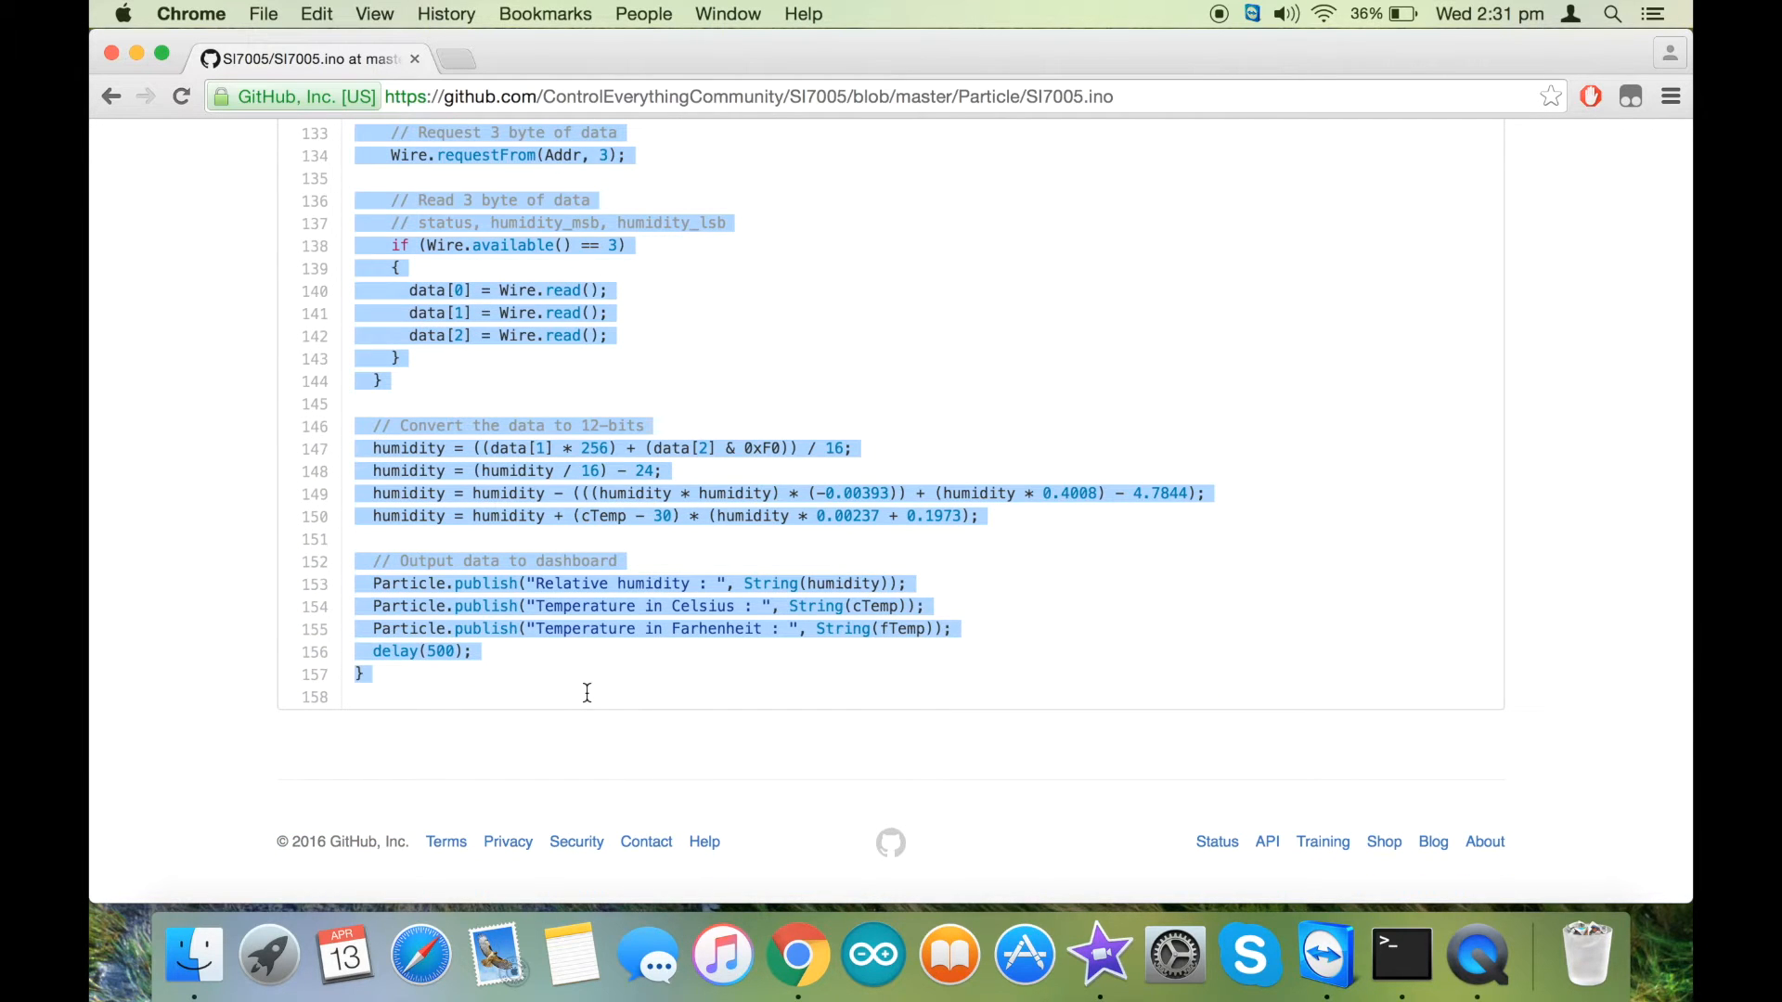
Load build.particle.io/build in a new tab, showing a blank Particle Build app
left_click(469, 57)
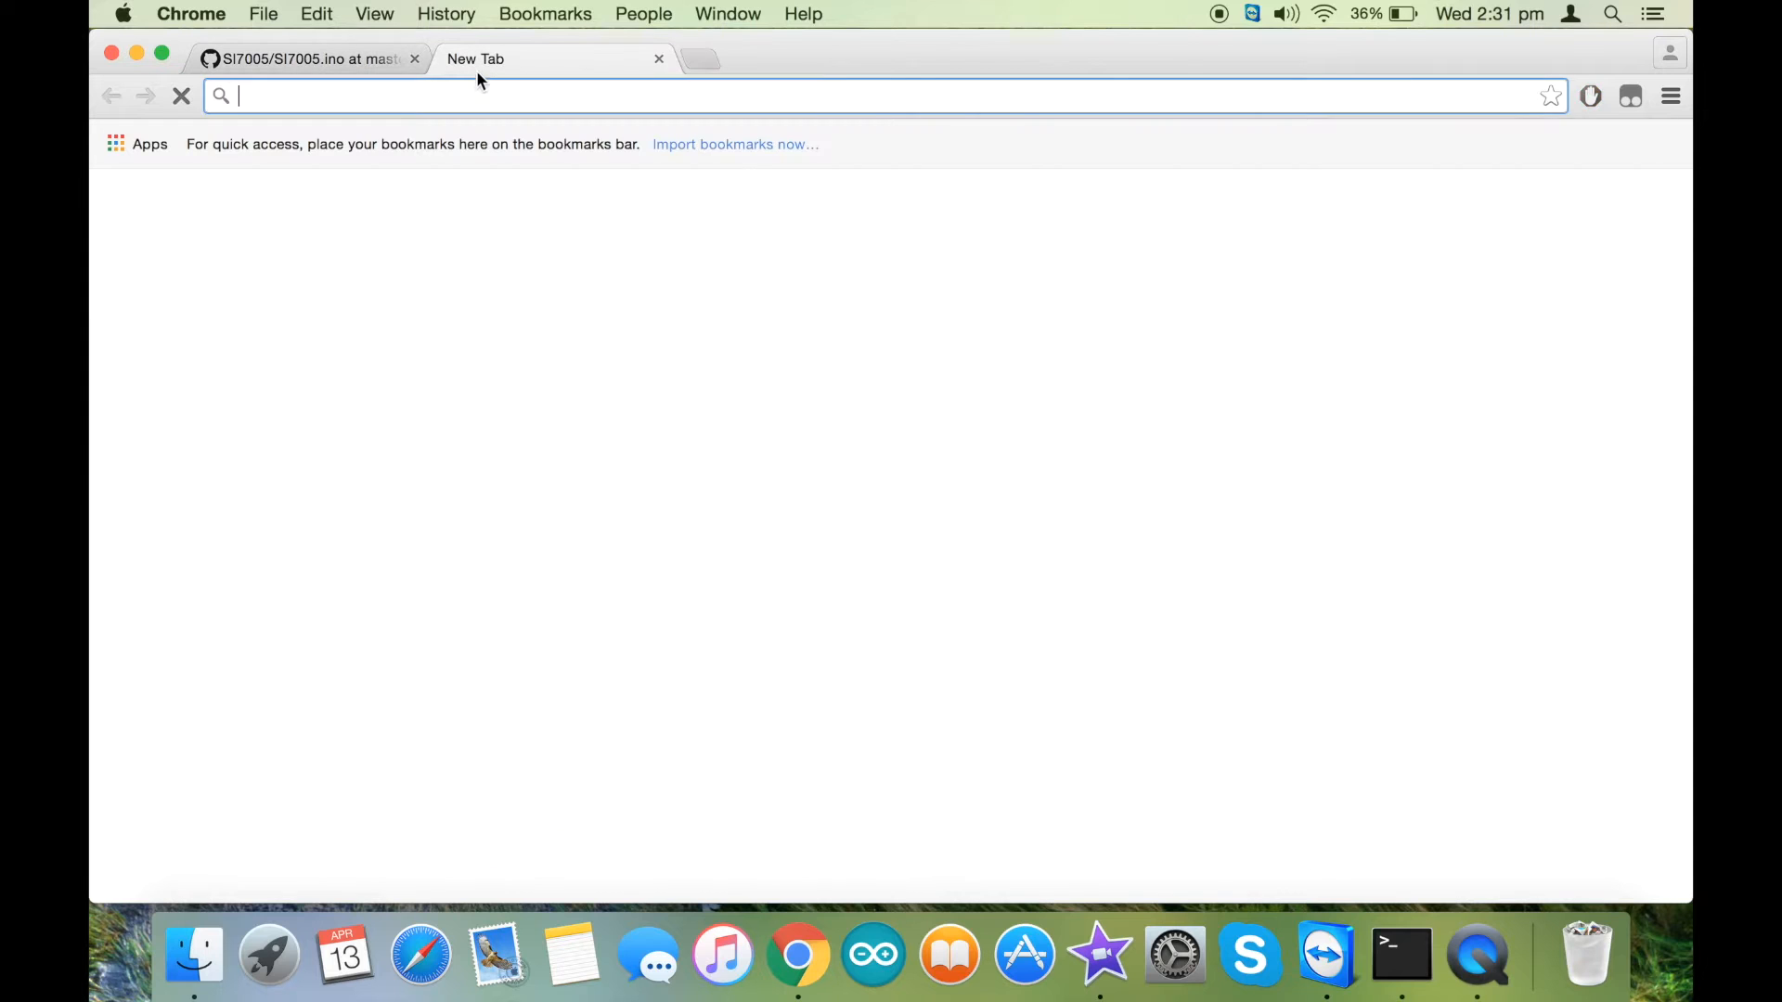
type("buil")
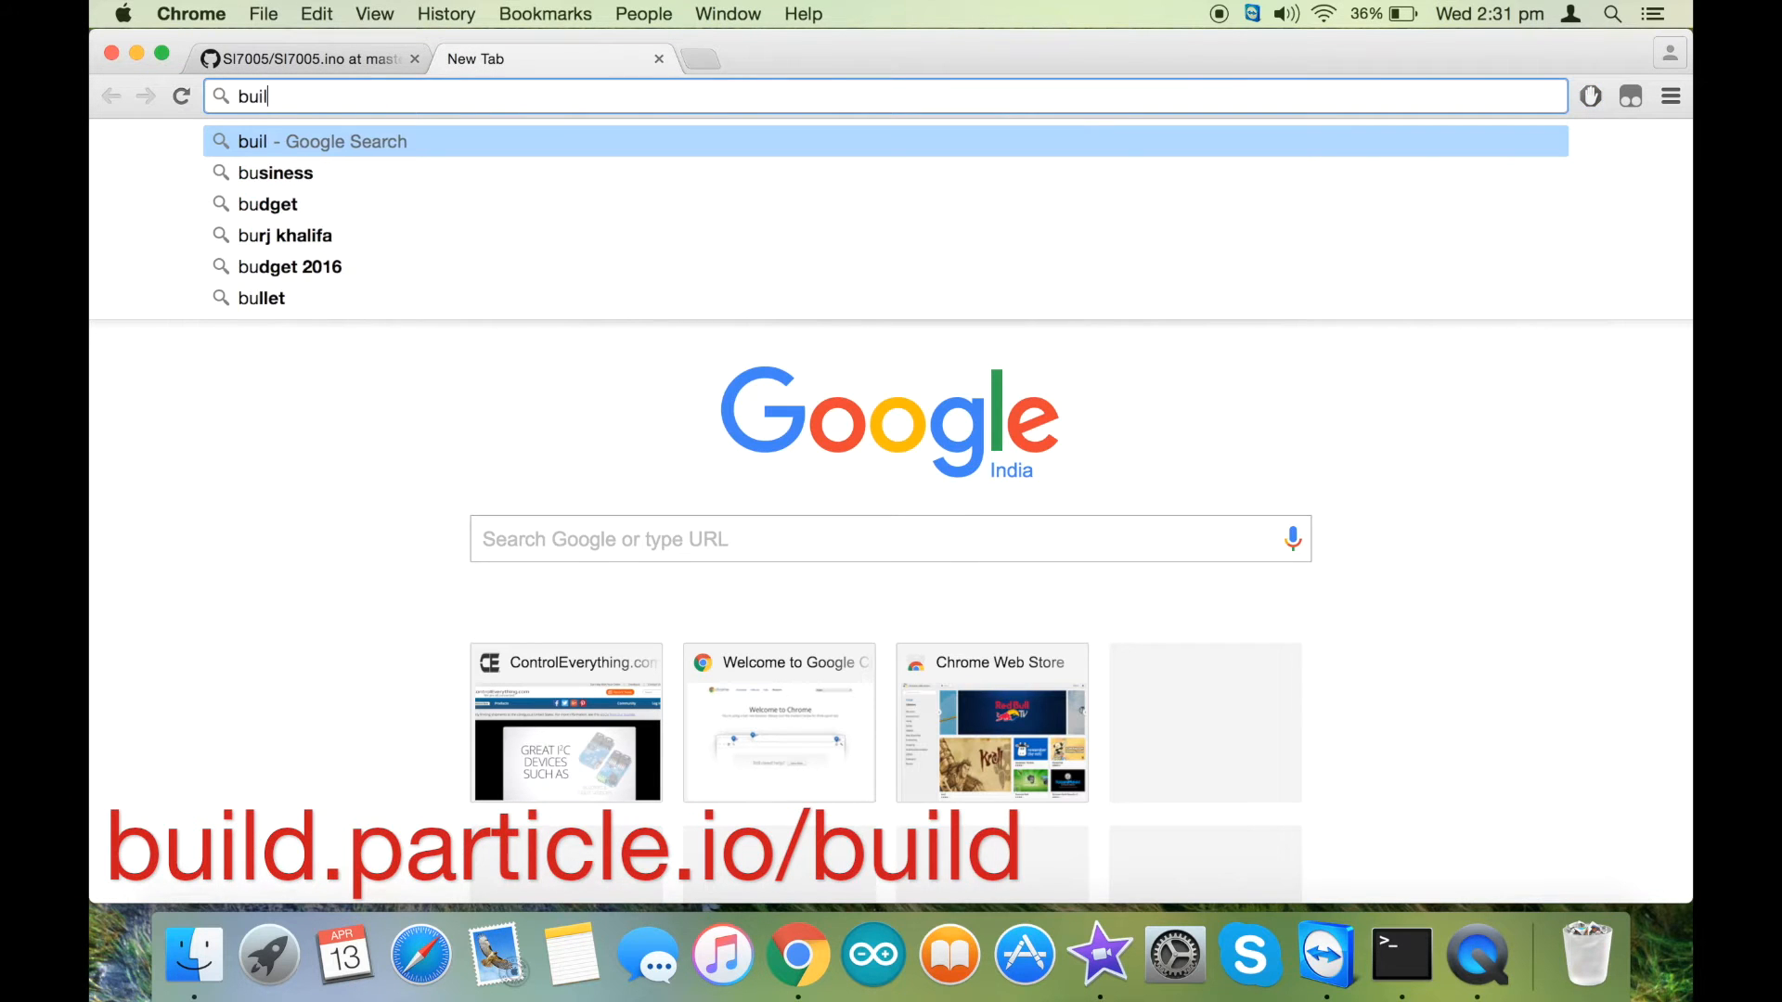
type("d.pa")
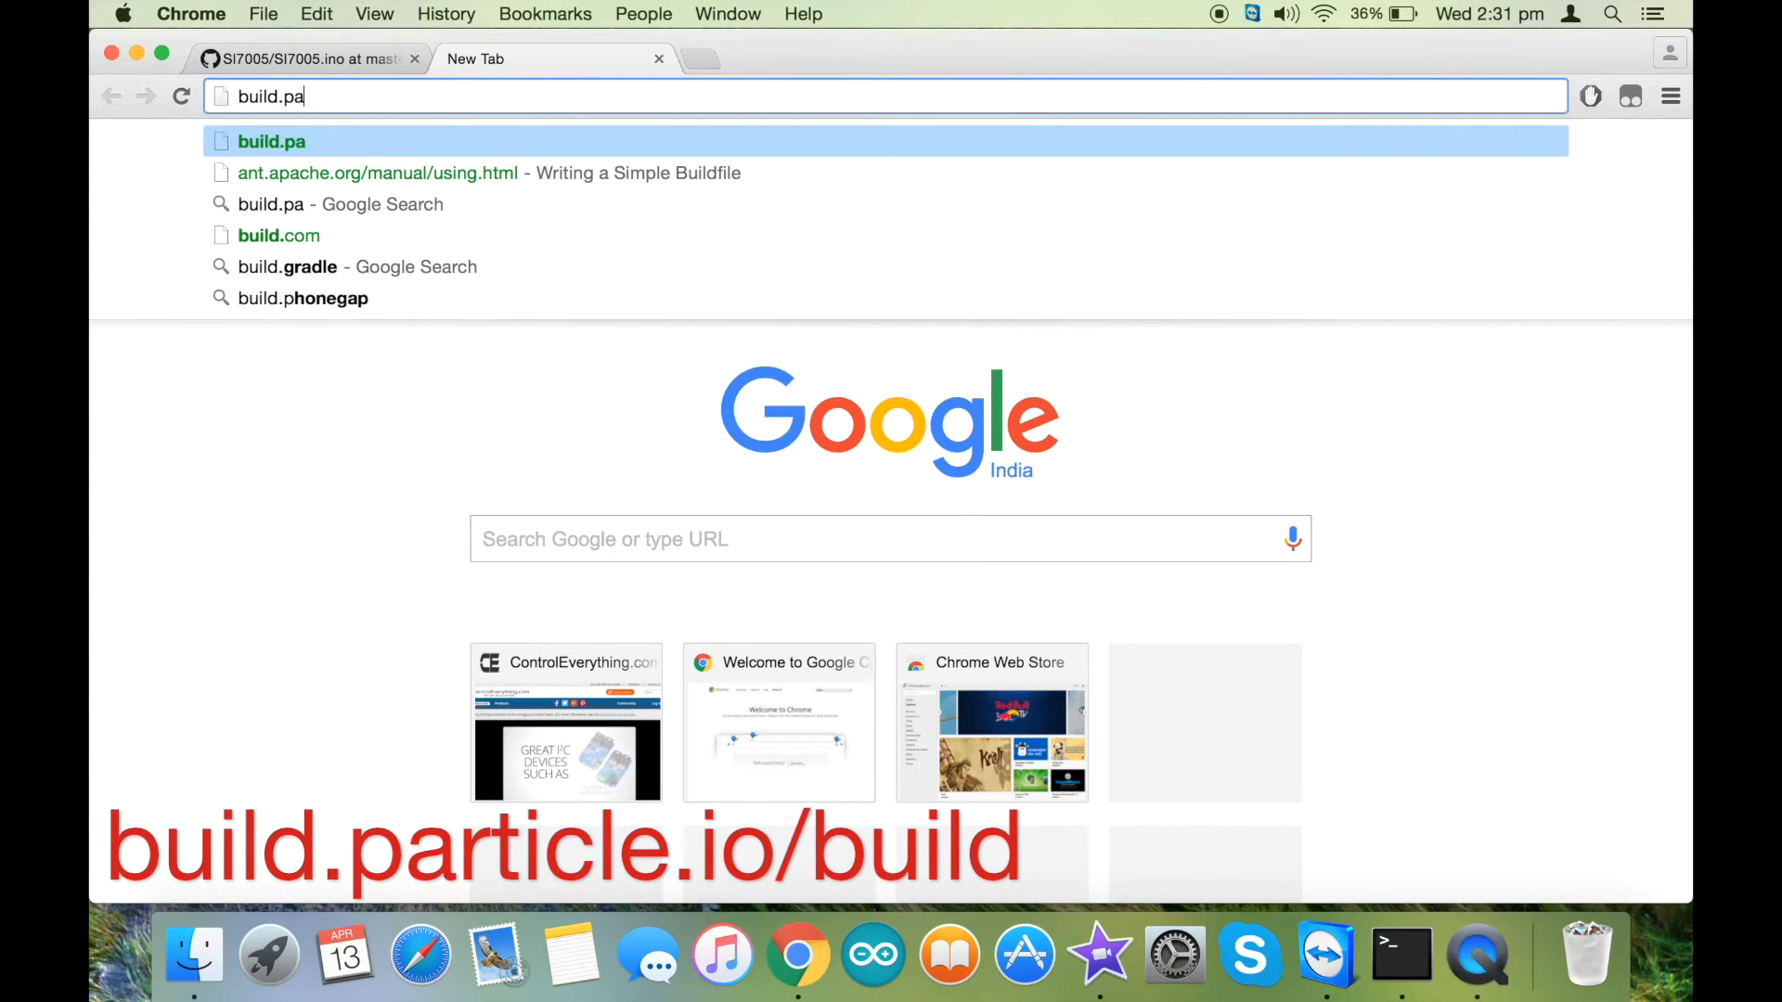
key("Down")
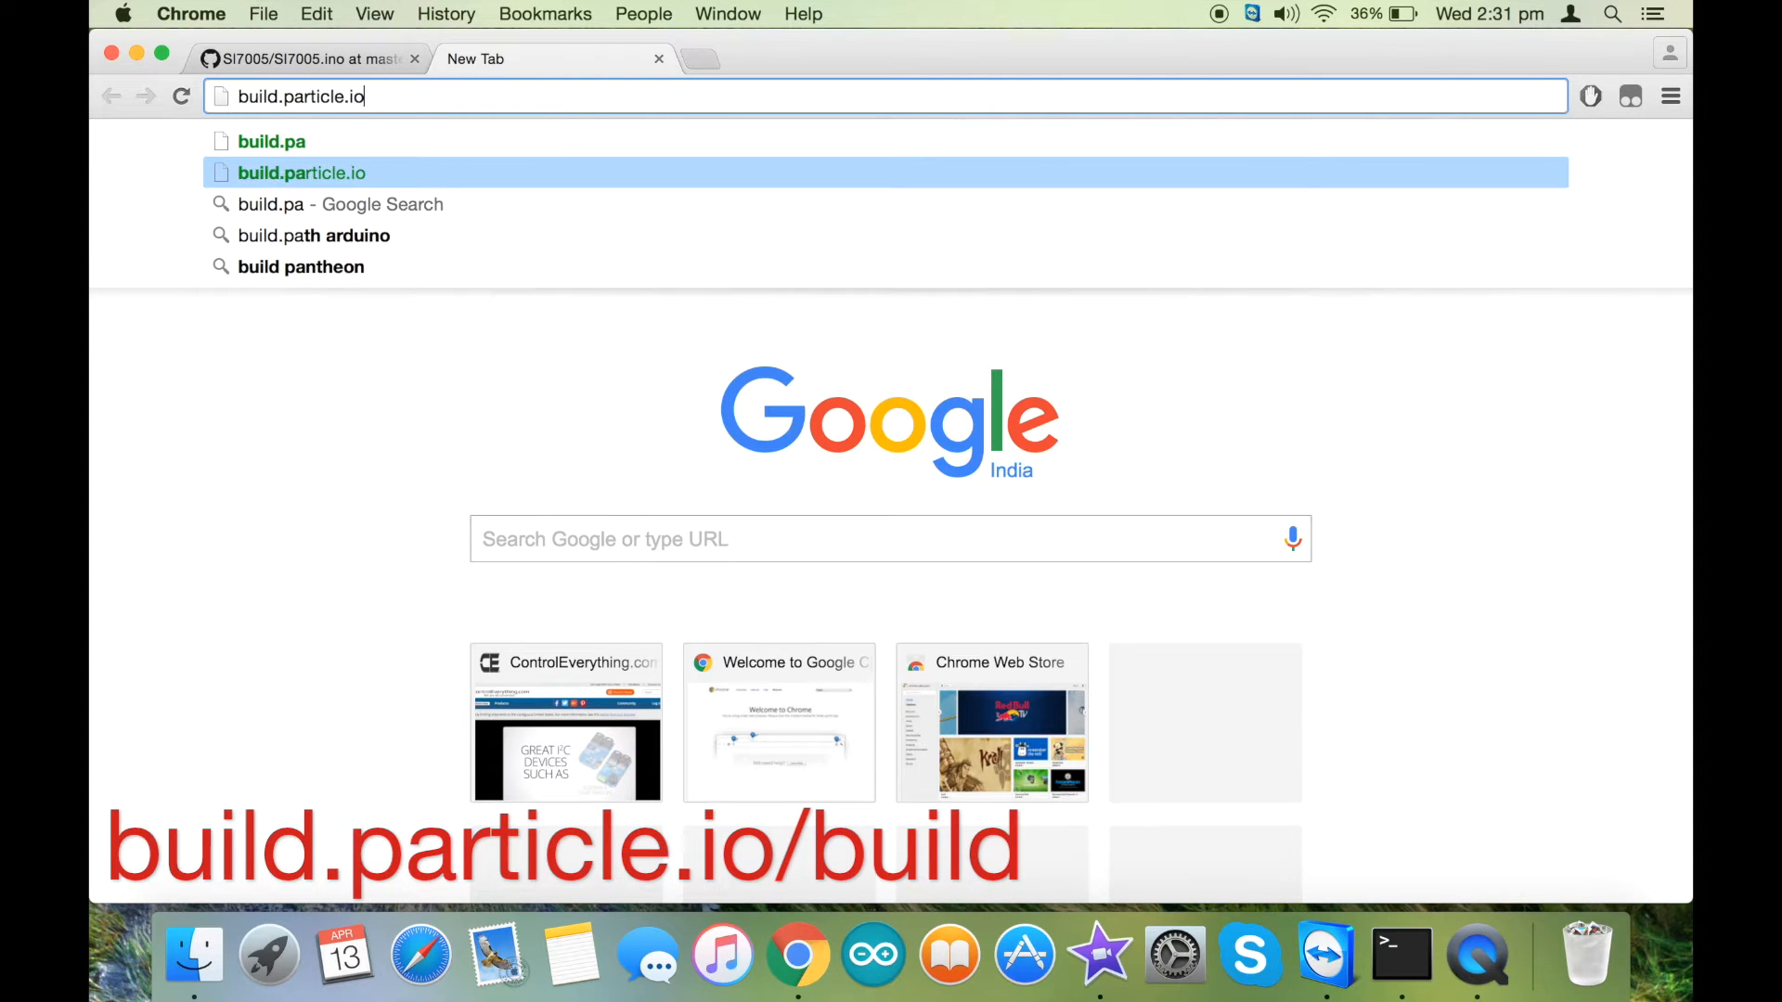
type("/")
type("build")
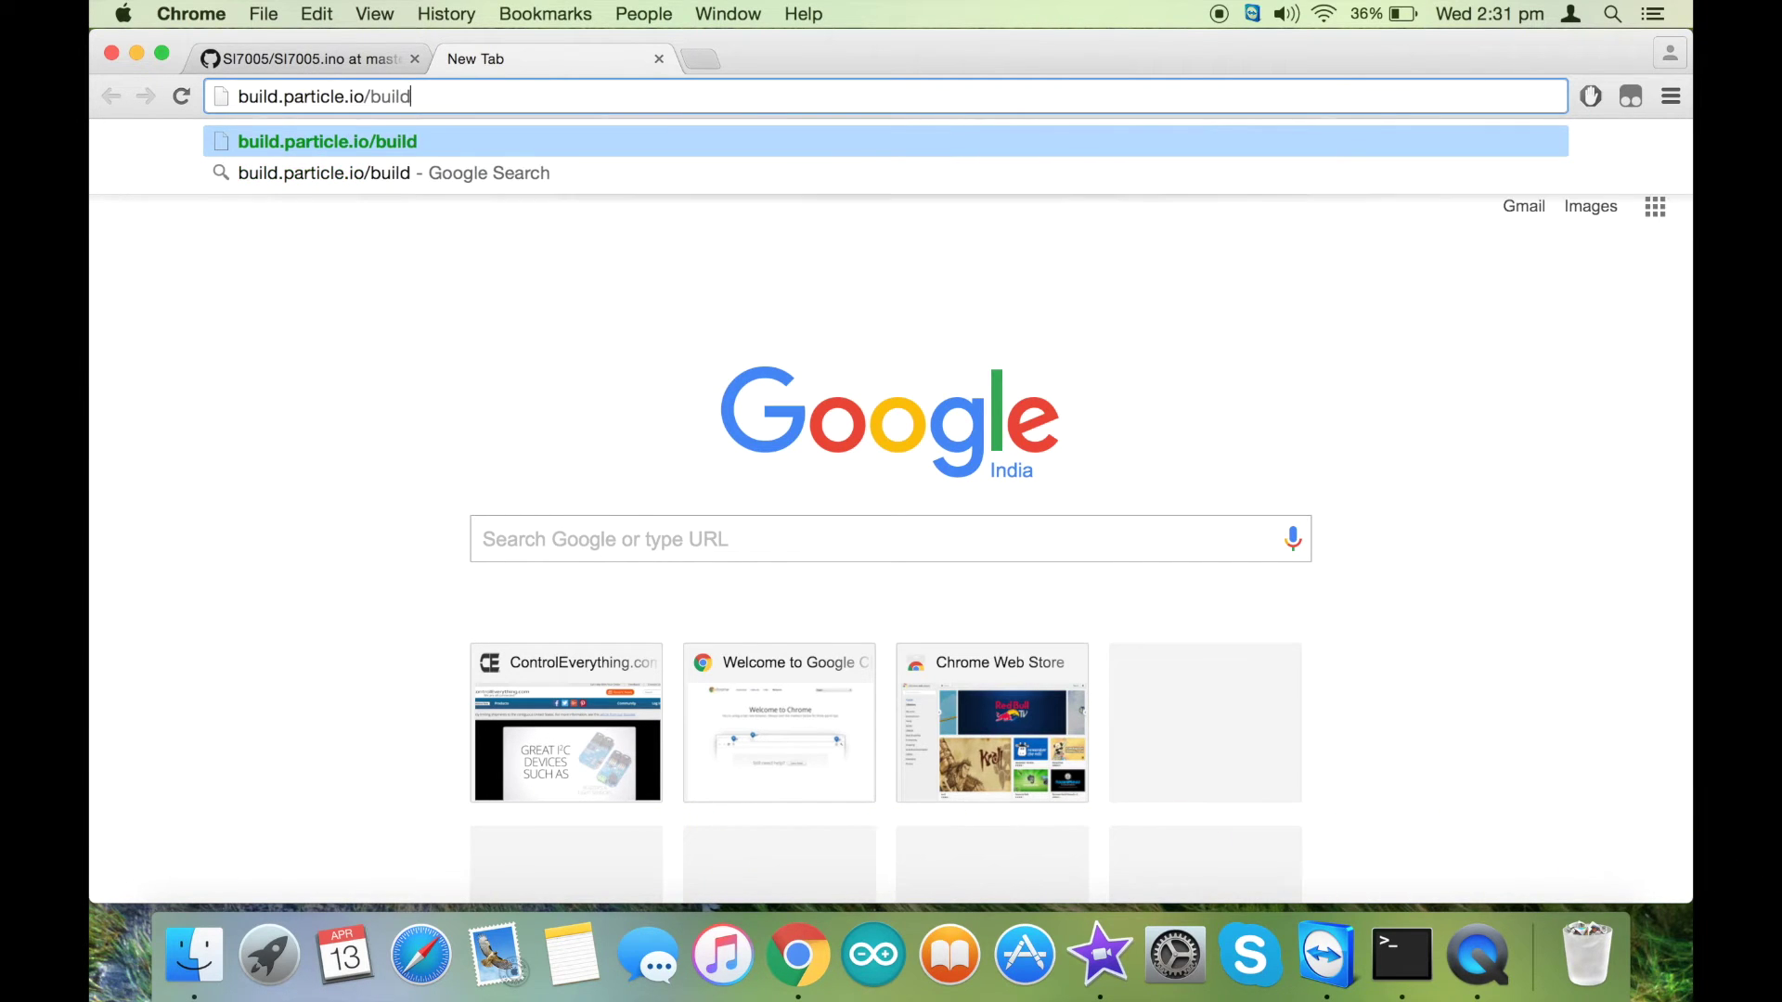
key("Return")
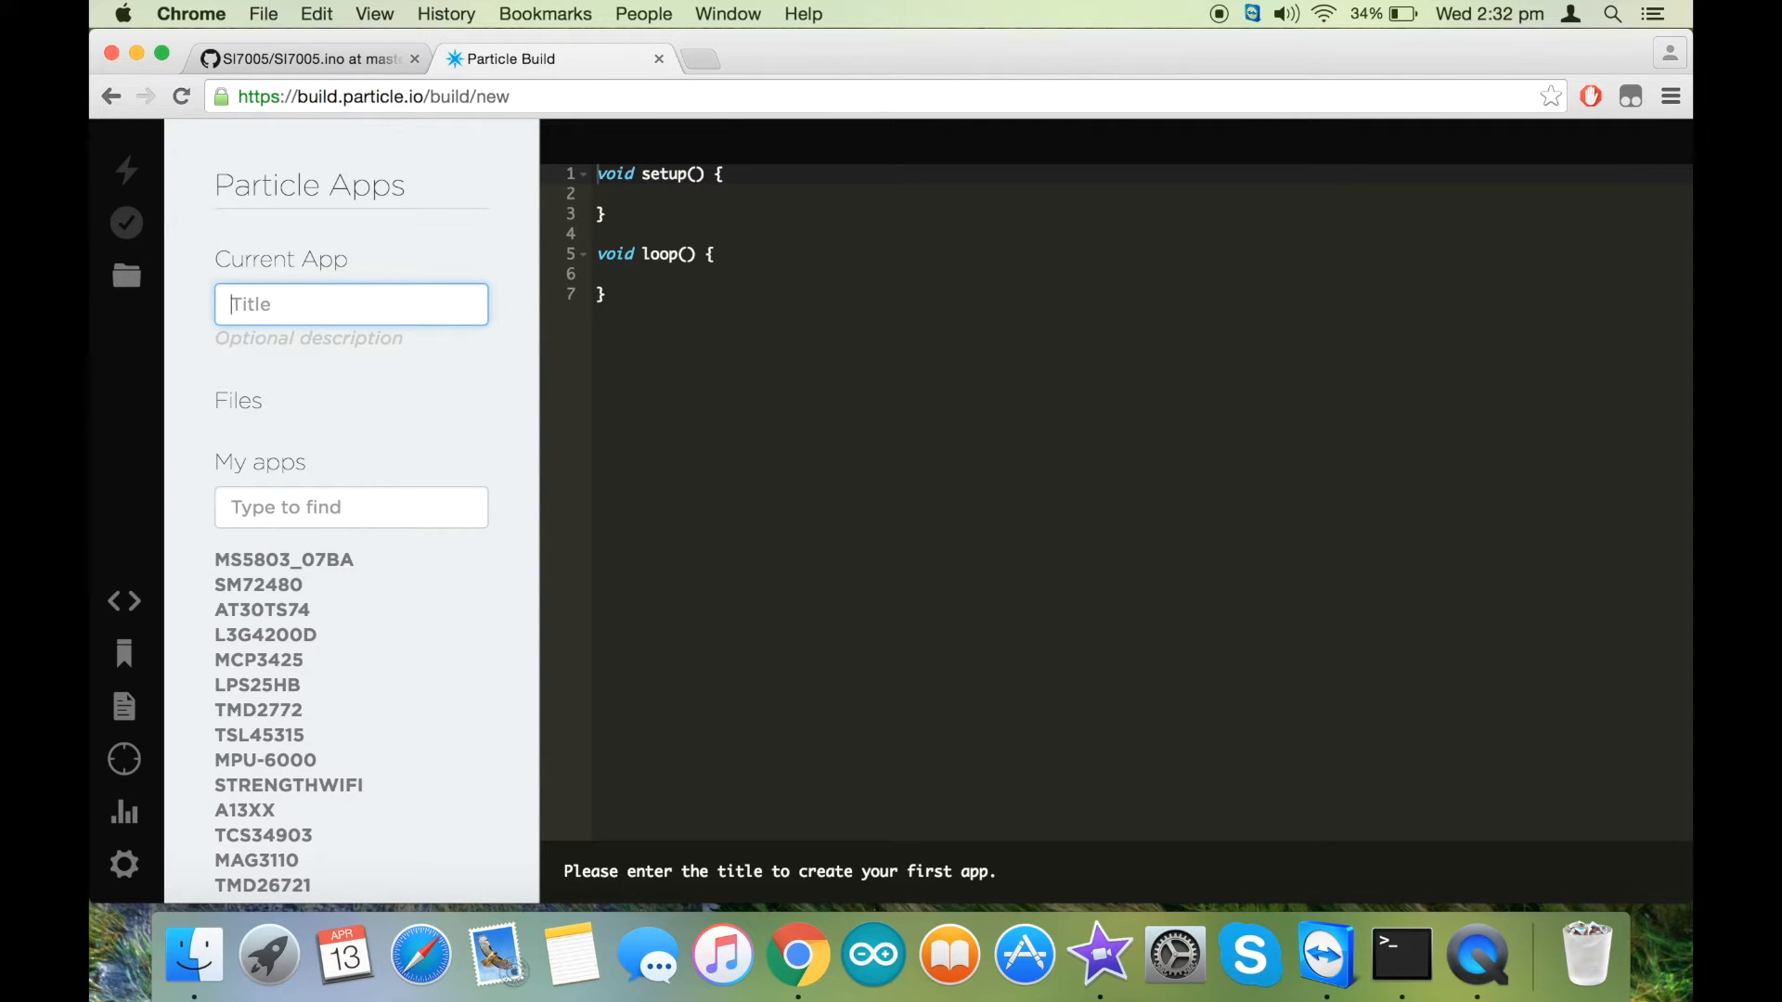
type("SI7005")
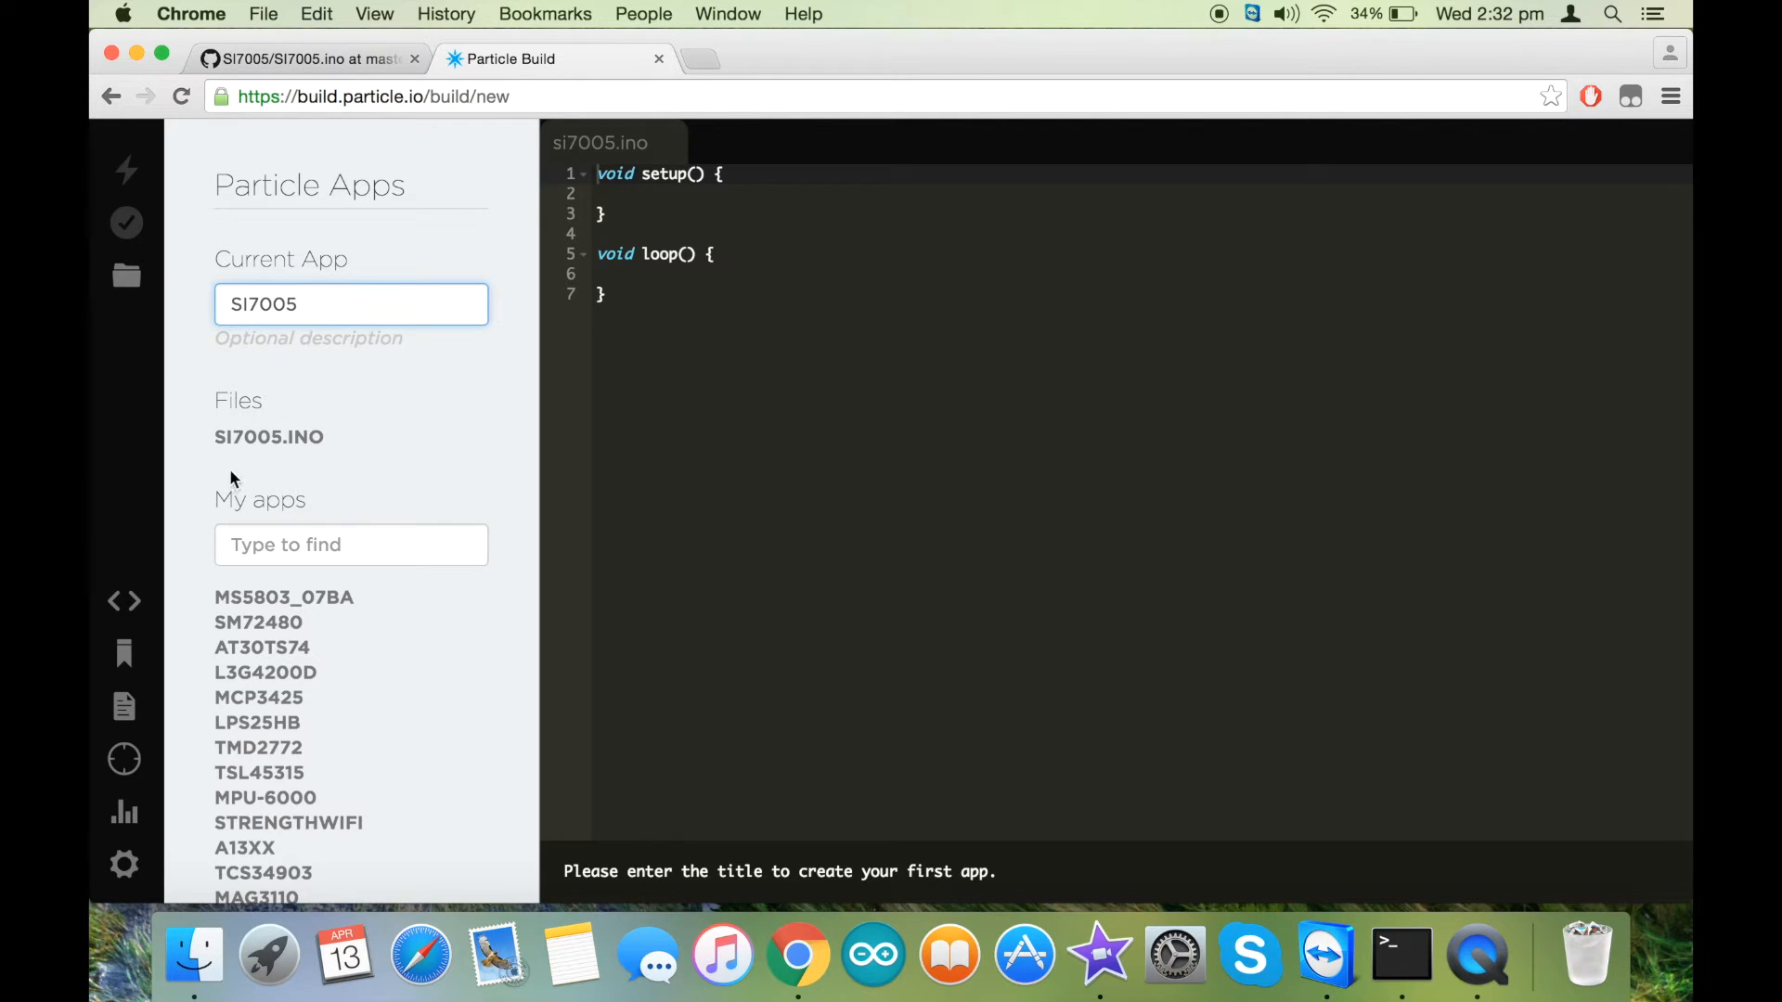
Paste the SI7005 code over the template, save and verify it, then flash it to the Photon
left_click_drag(637, 317, 549, 144)
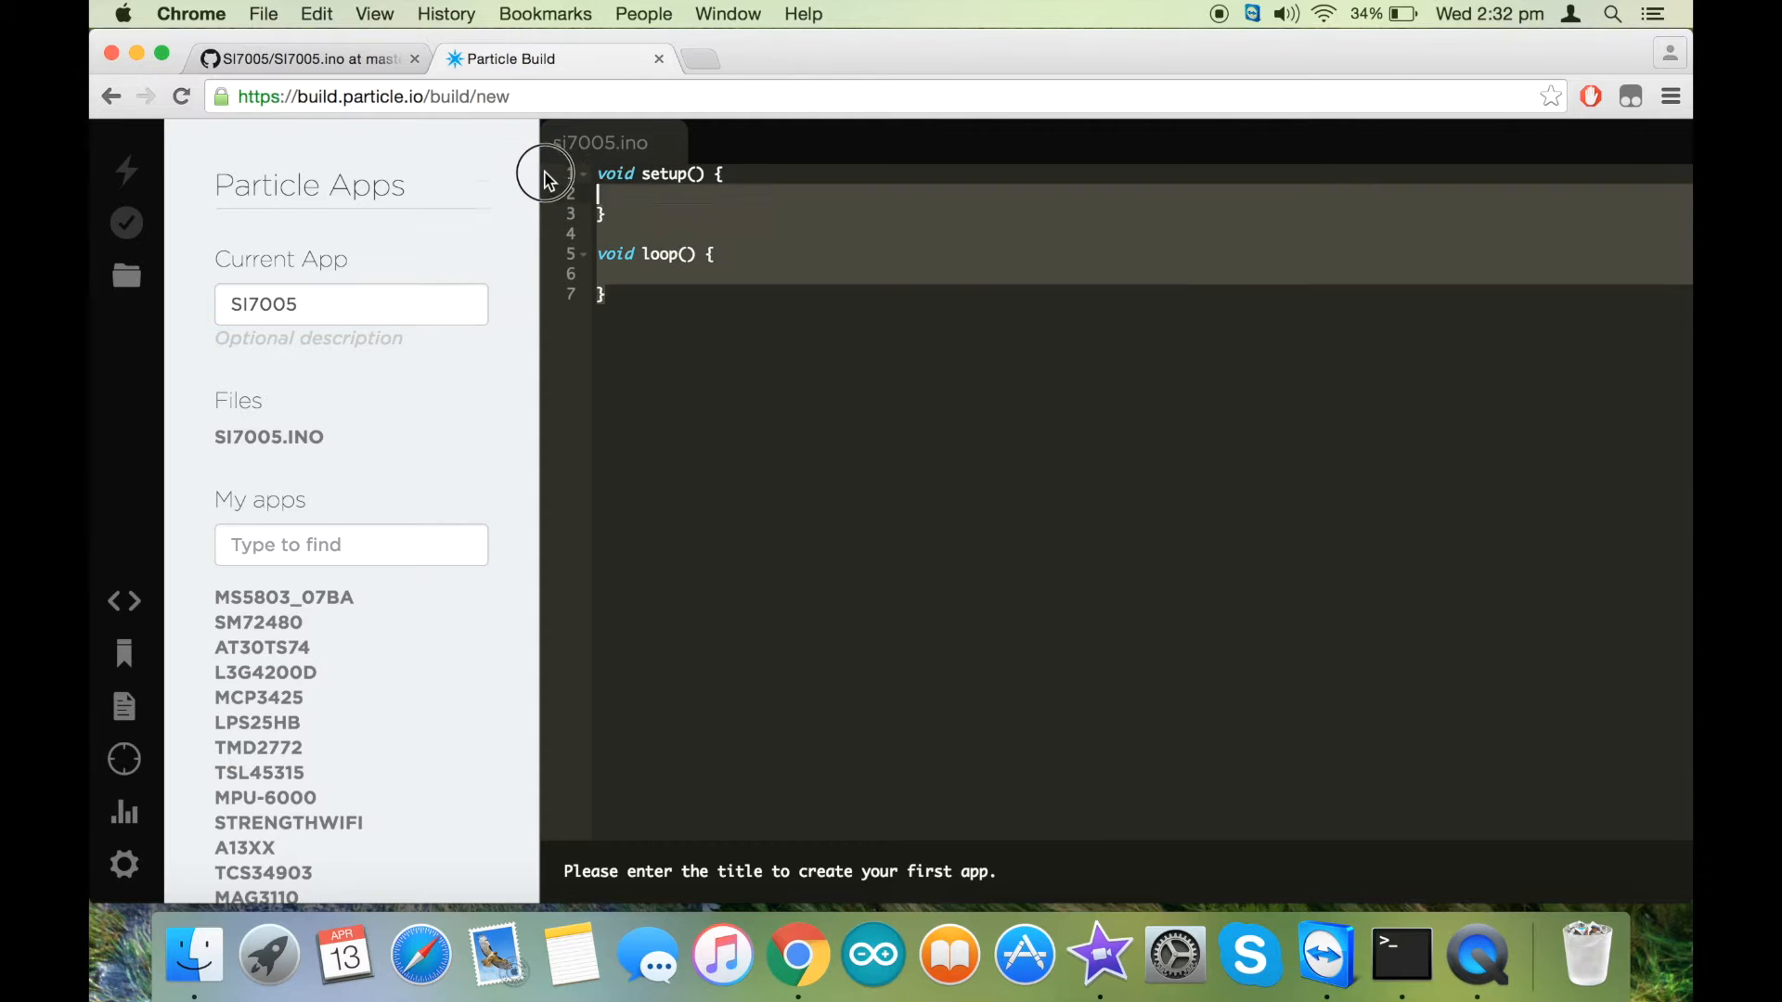
key("super+v")
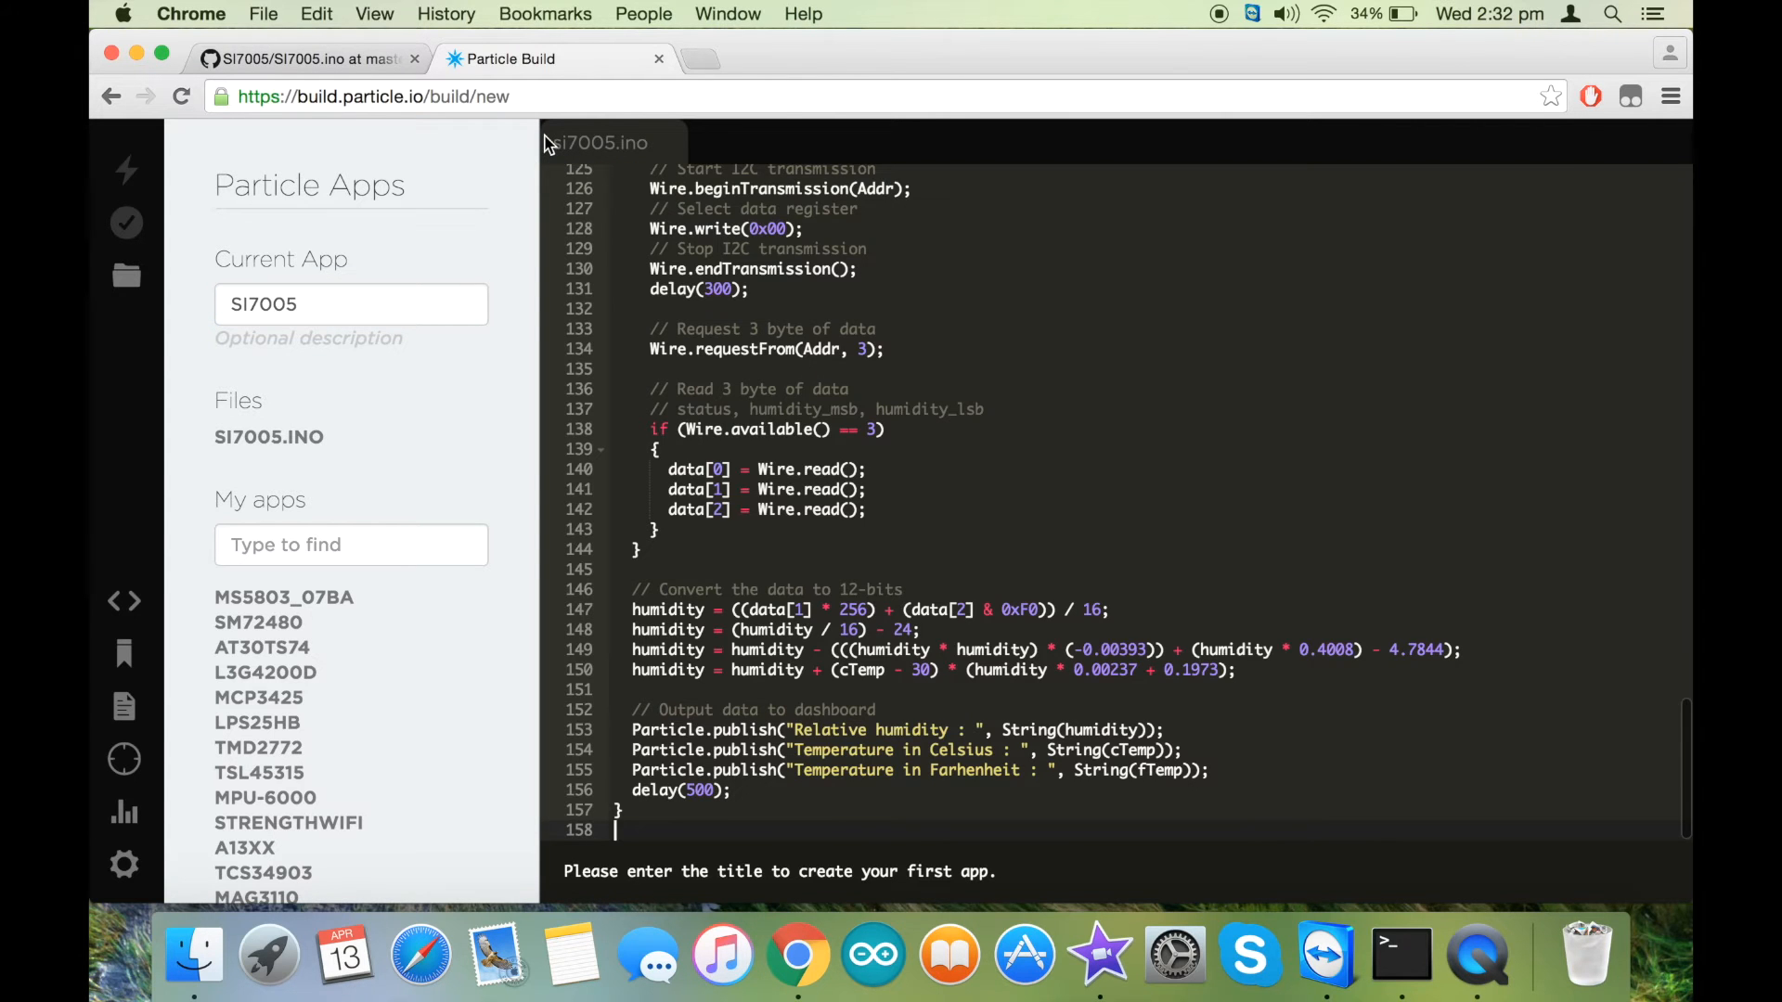
scroll(873, 373, "up", 15)
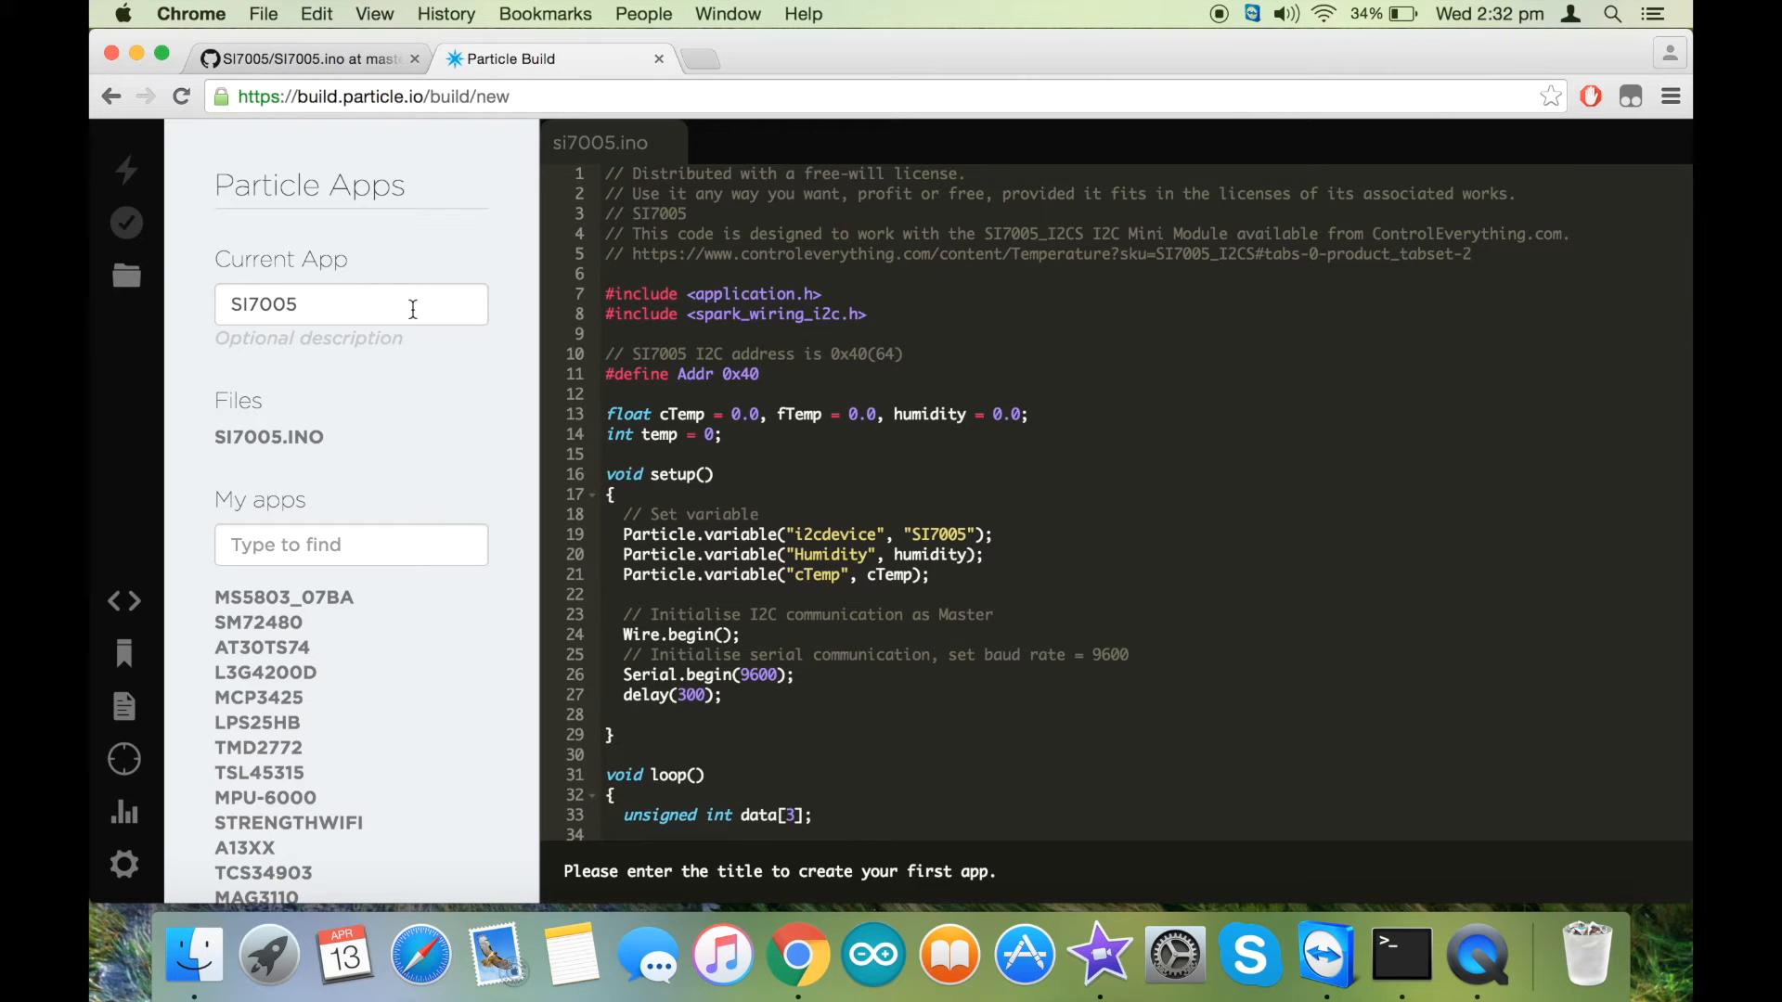
left_click(127, 279)
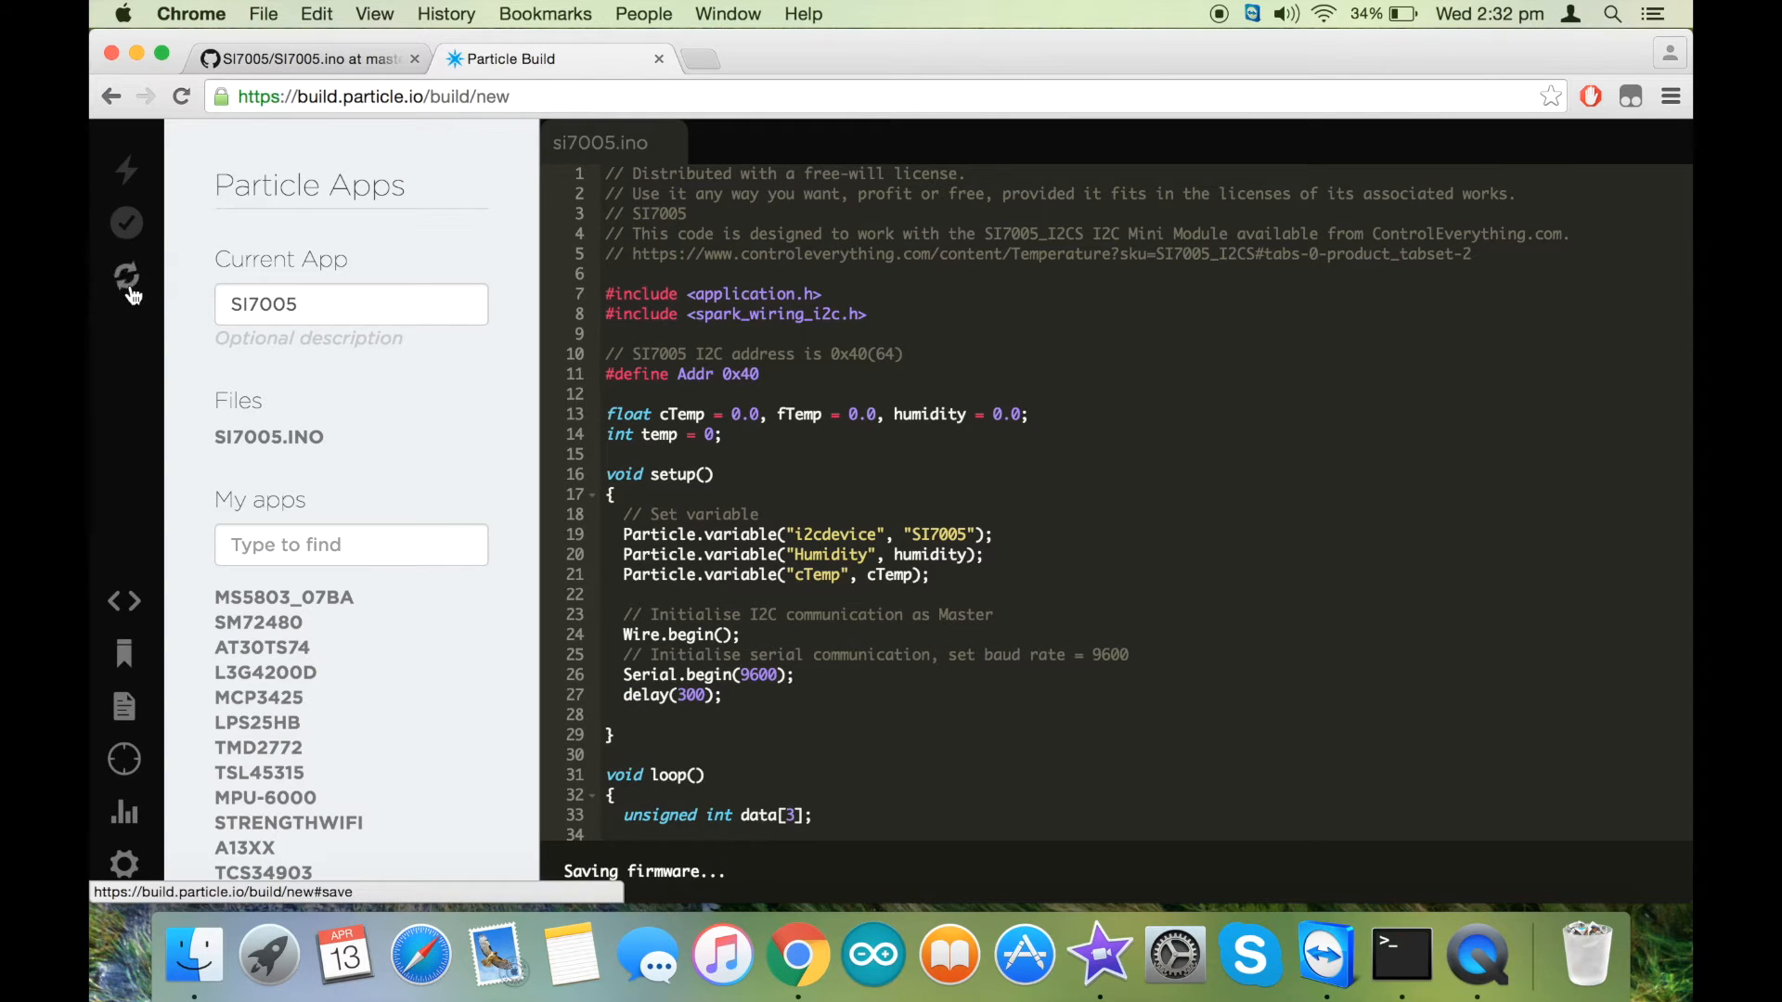
left_click(126, 223)
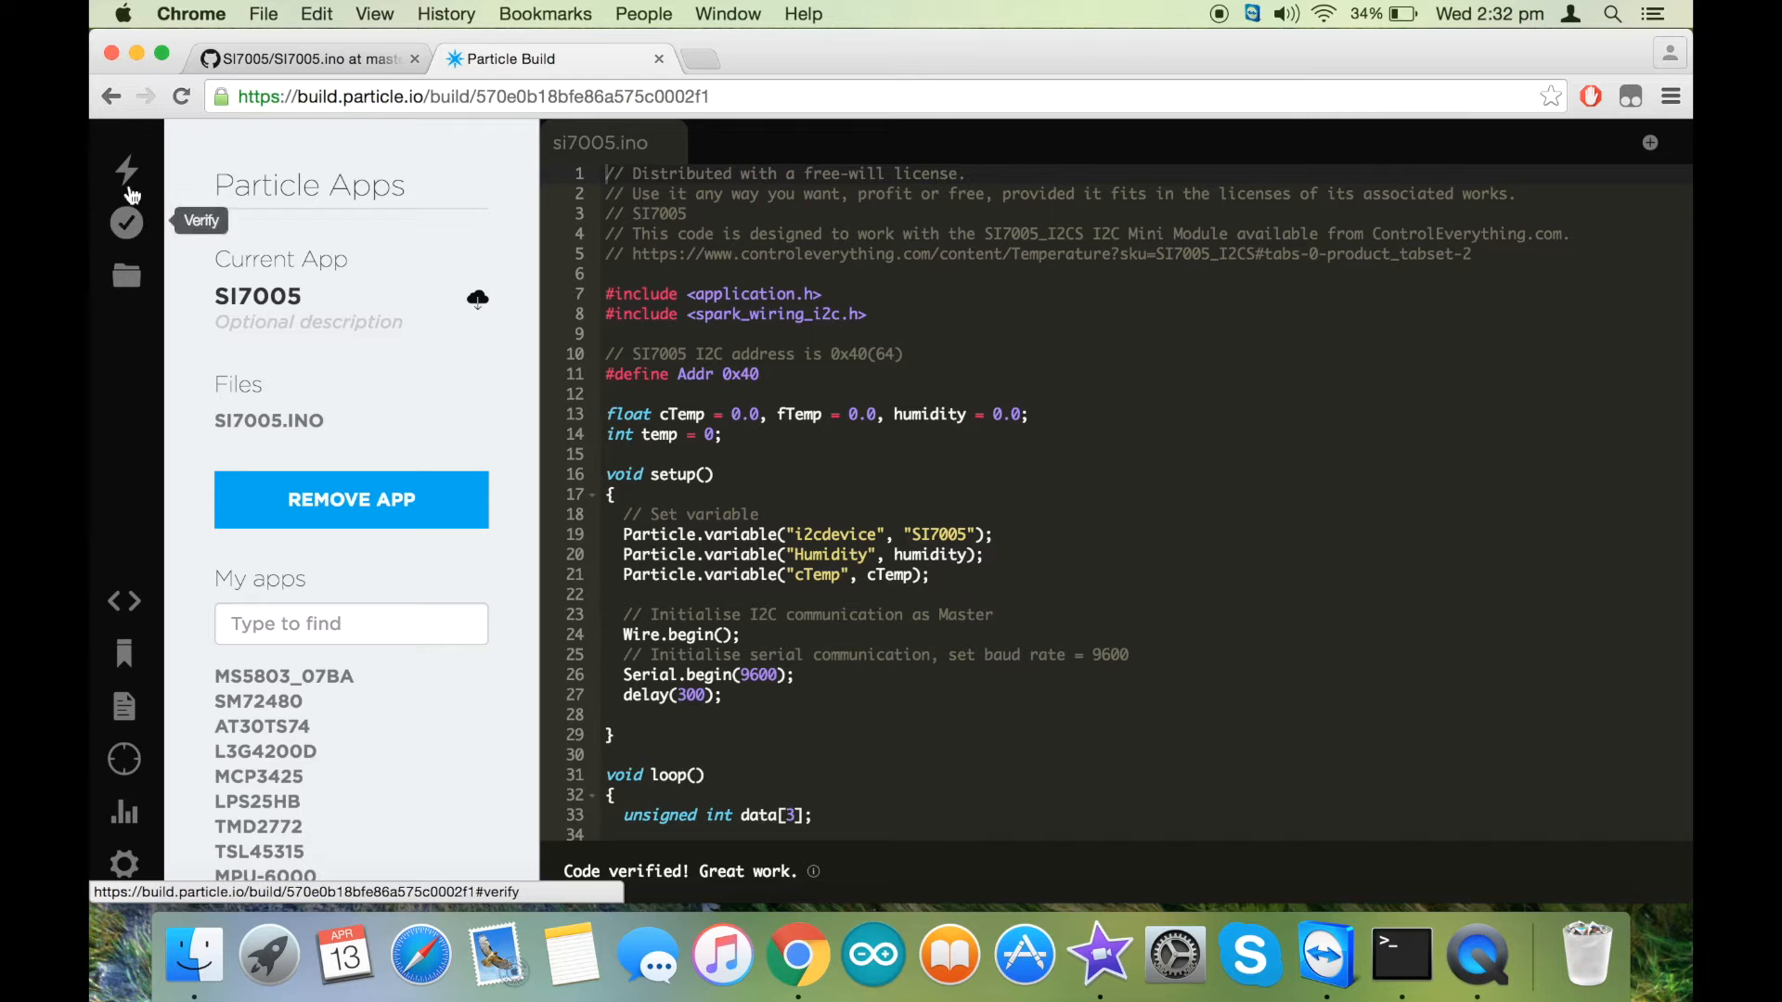
left_click(127, 170)
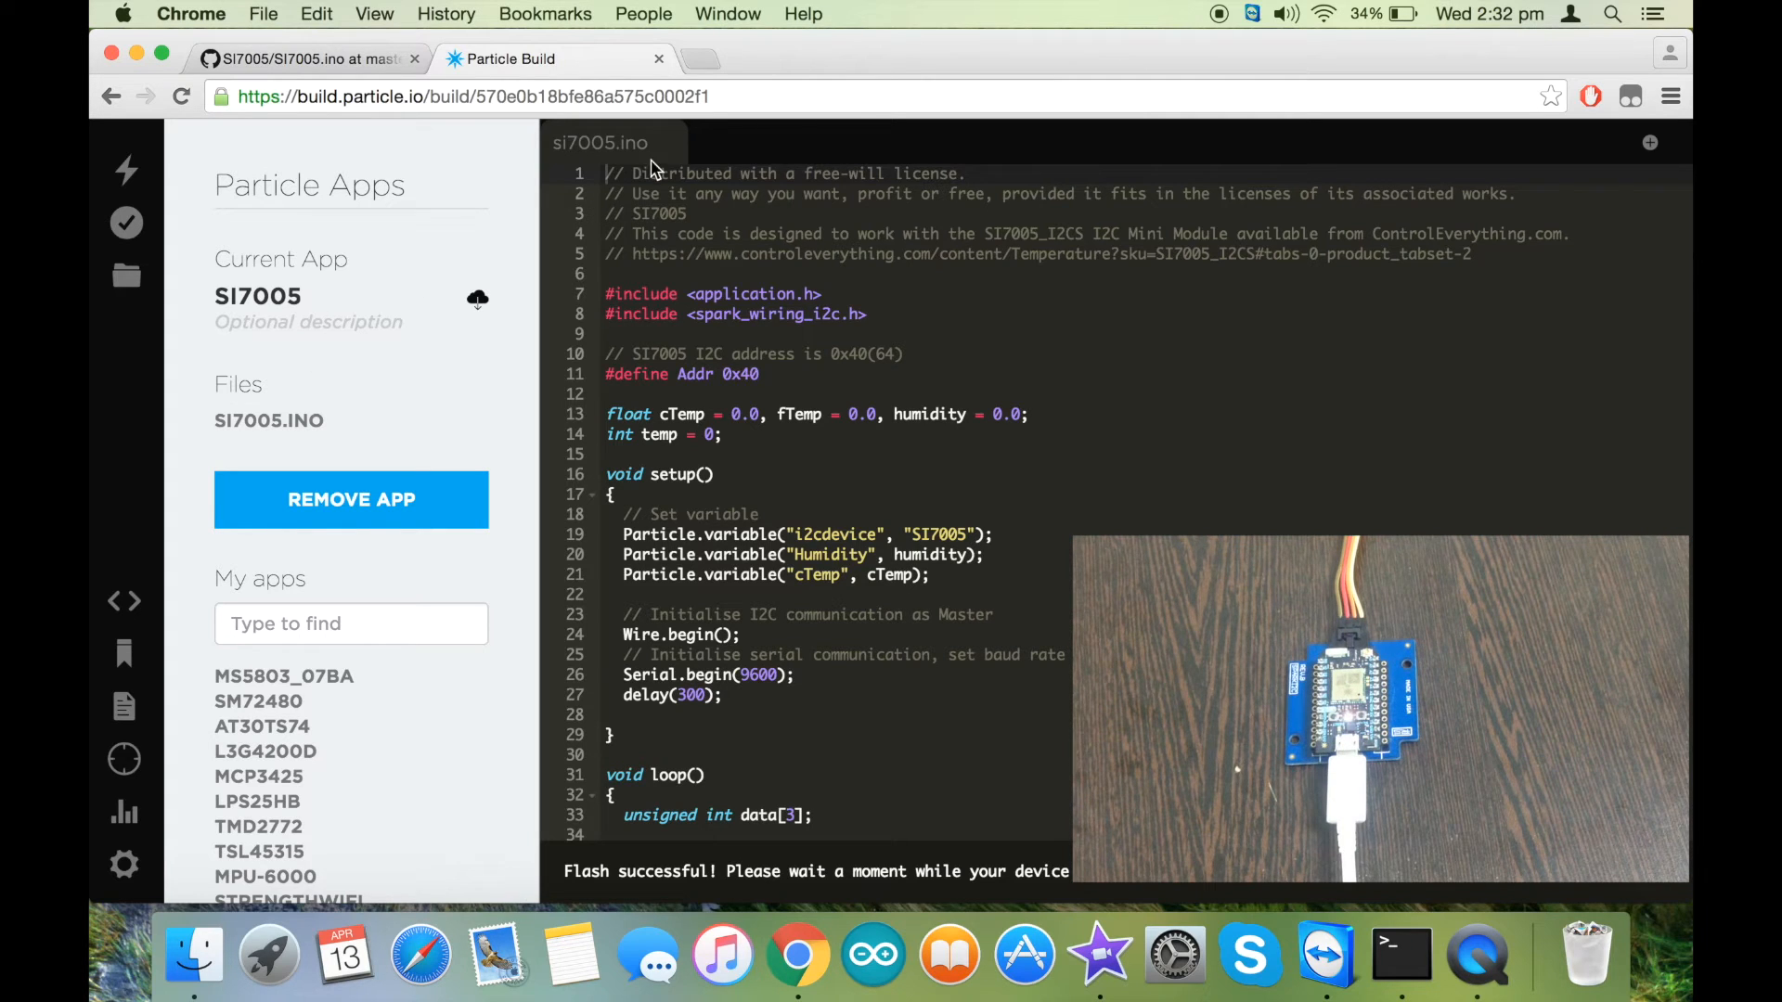
Load dashboard.particle.io/user/logs in a new tab to watch the device's published events
left_click(708, 63)
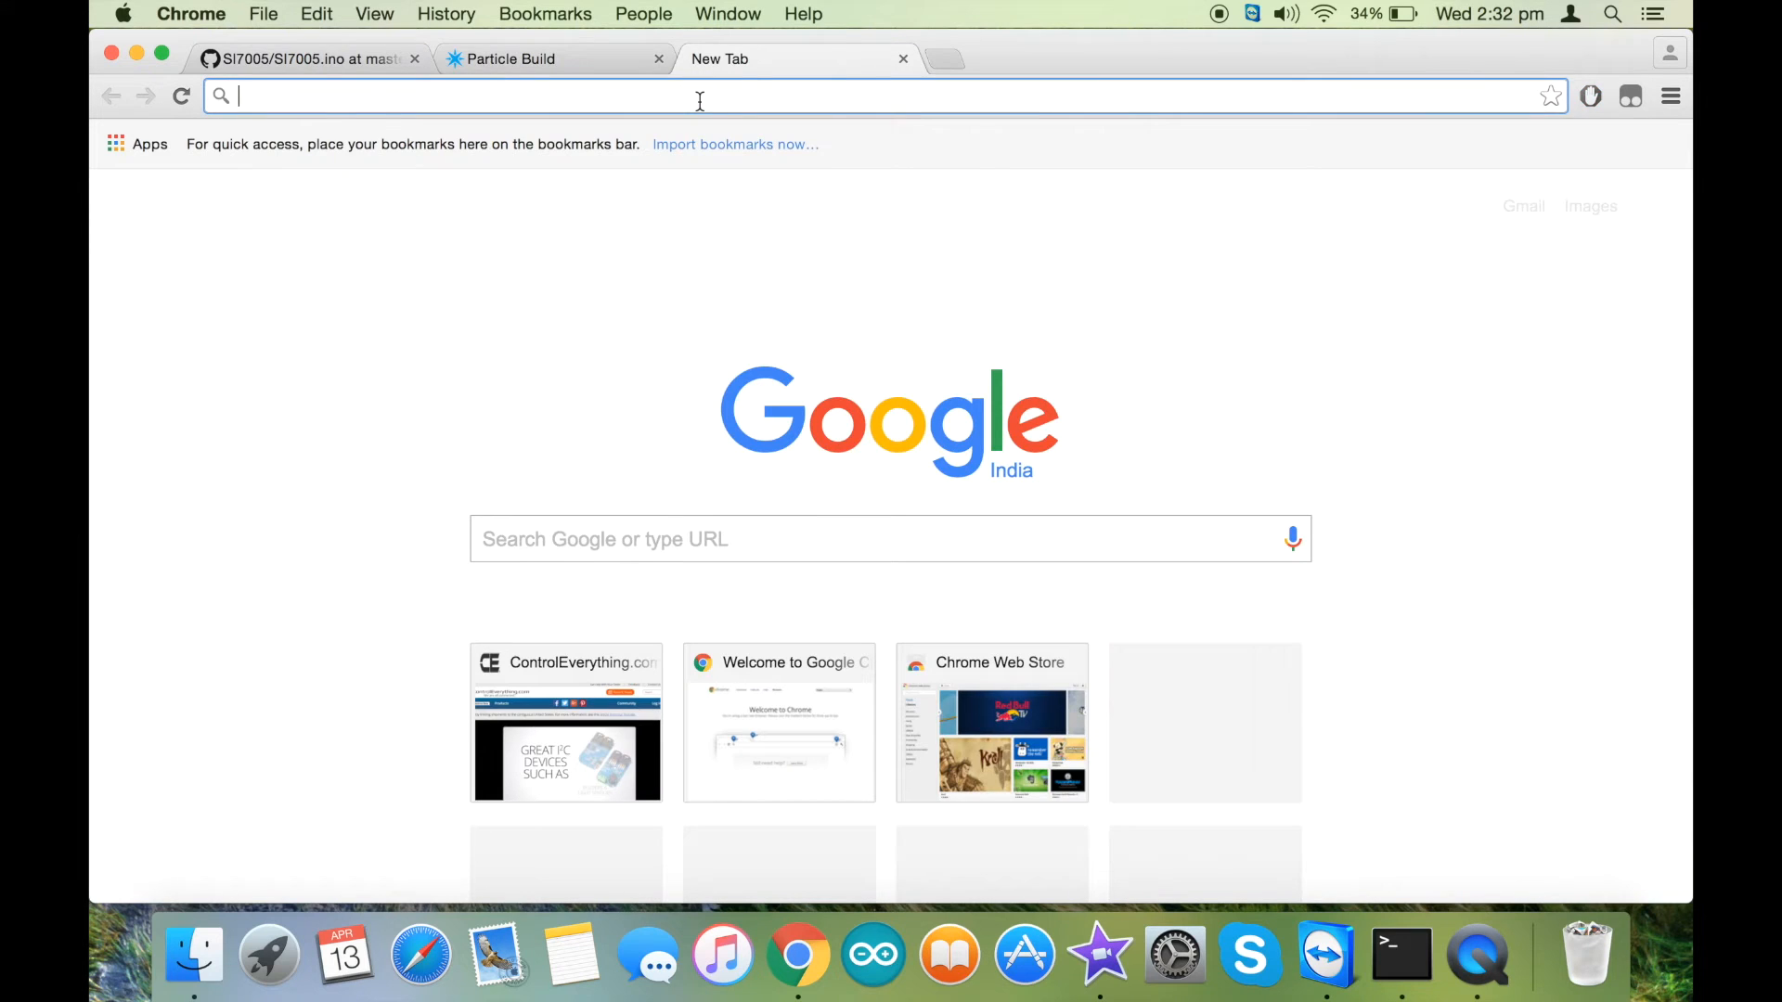
type("das")
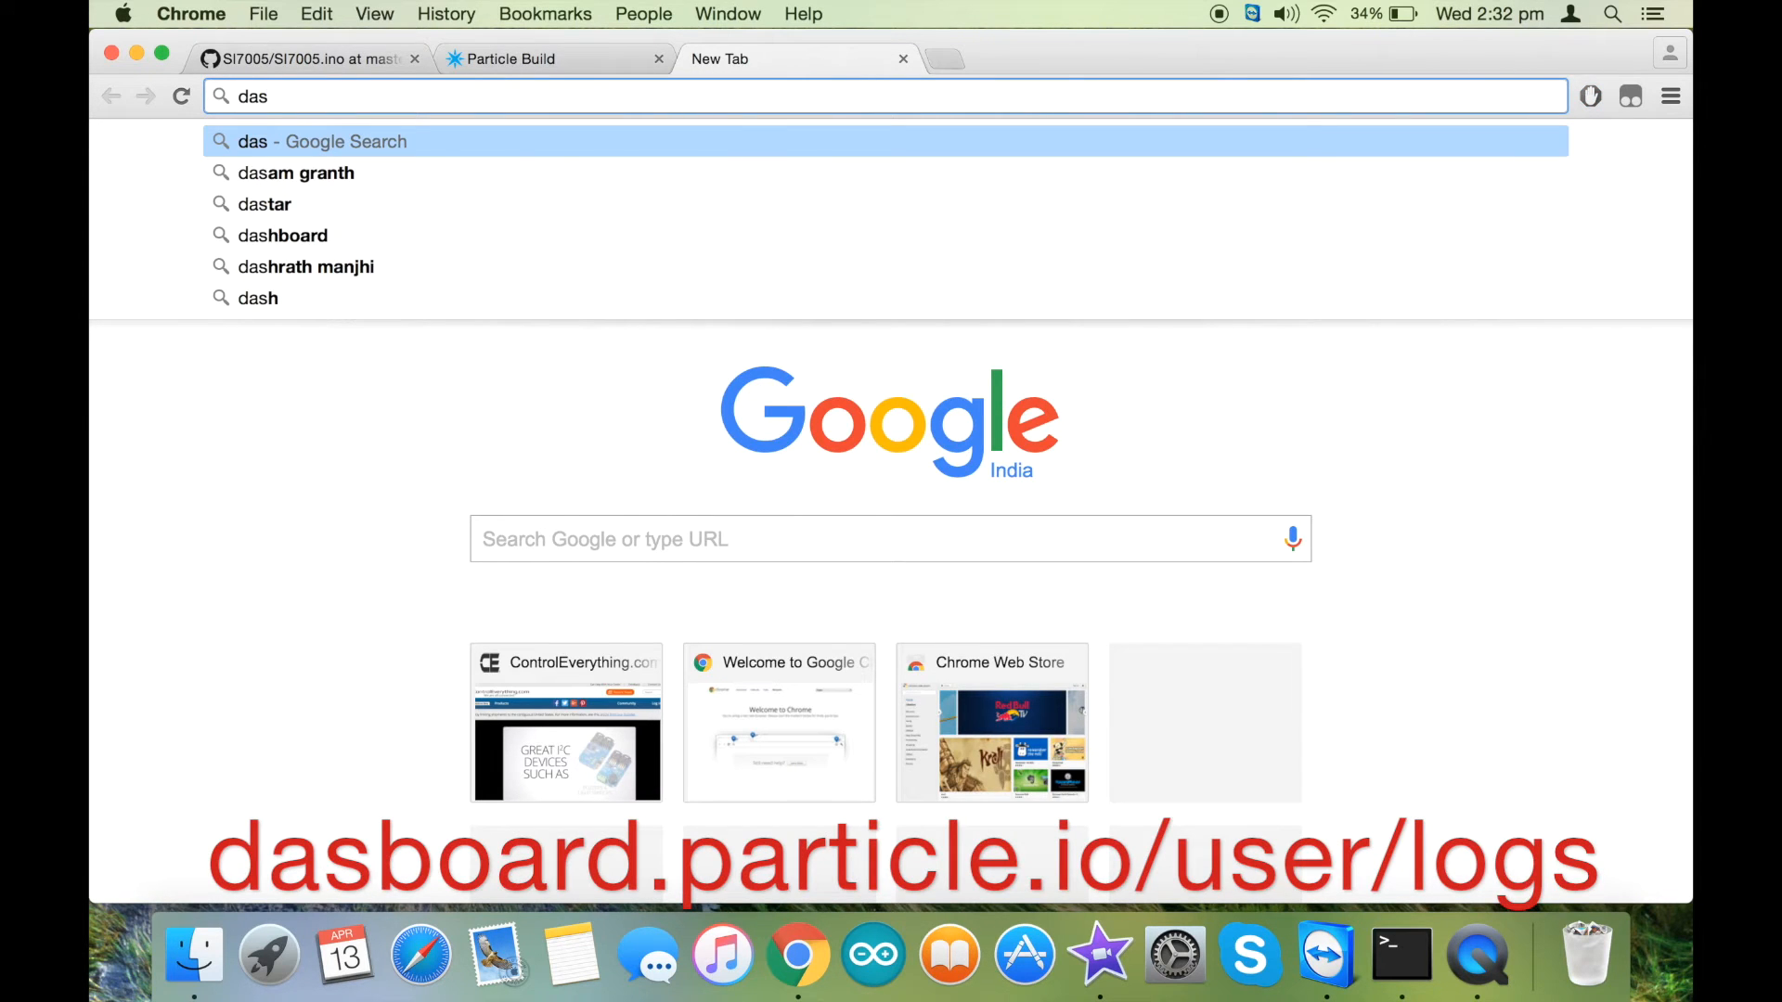
type("hb")
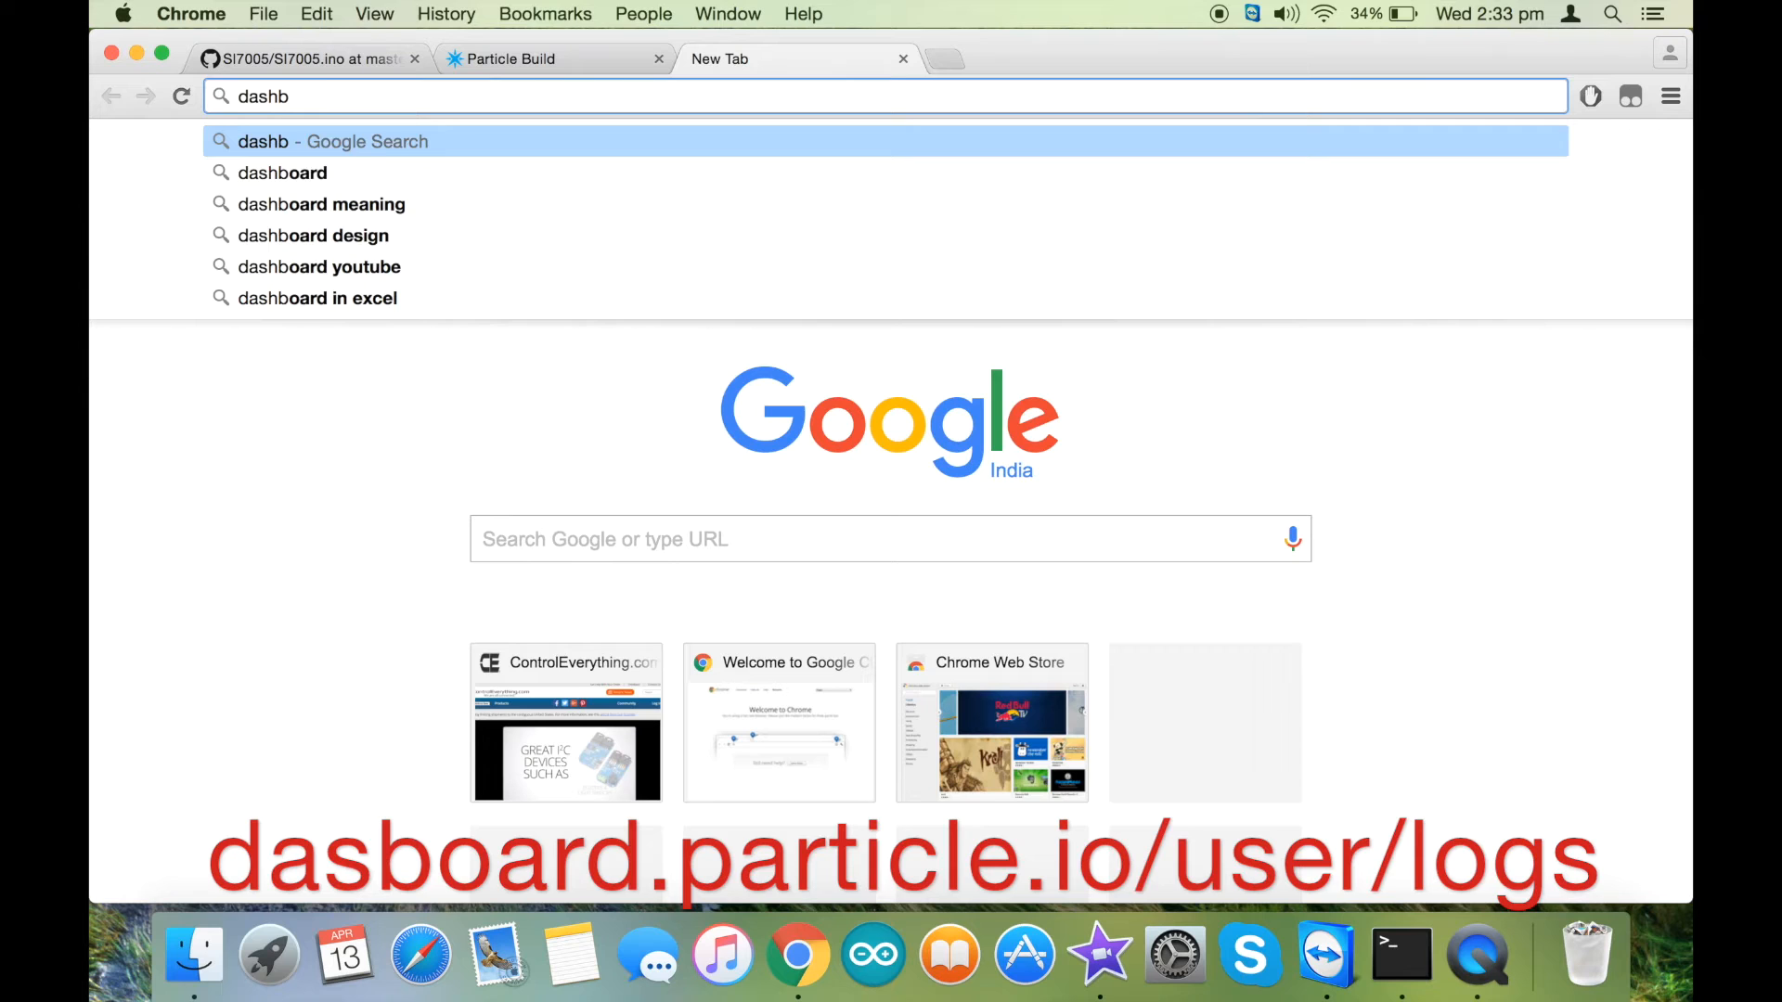
type("oard.pa")
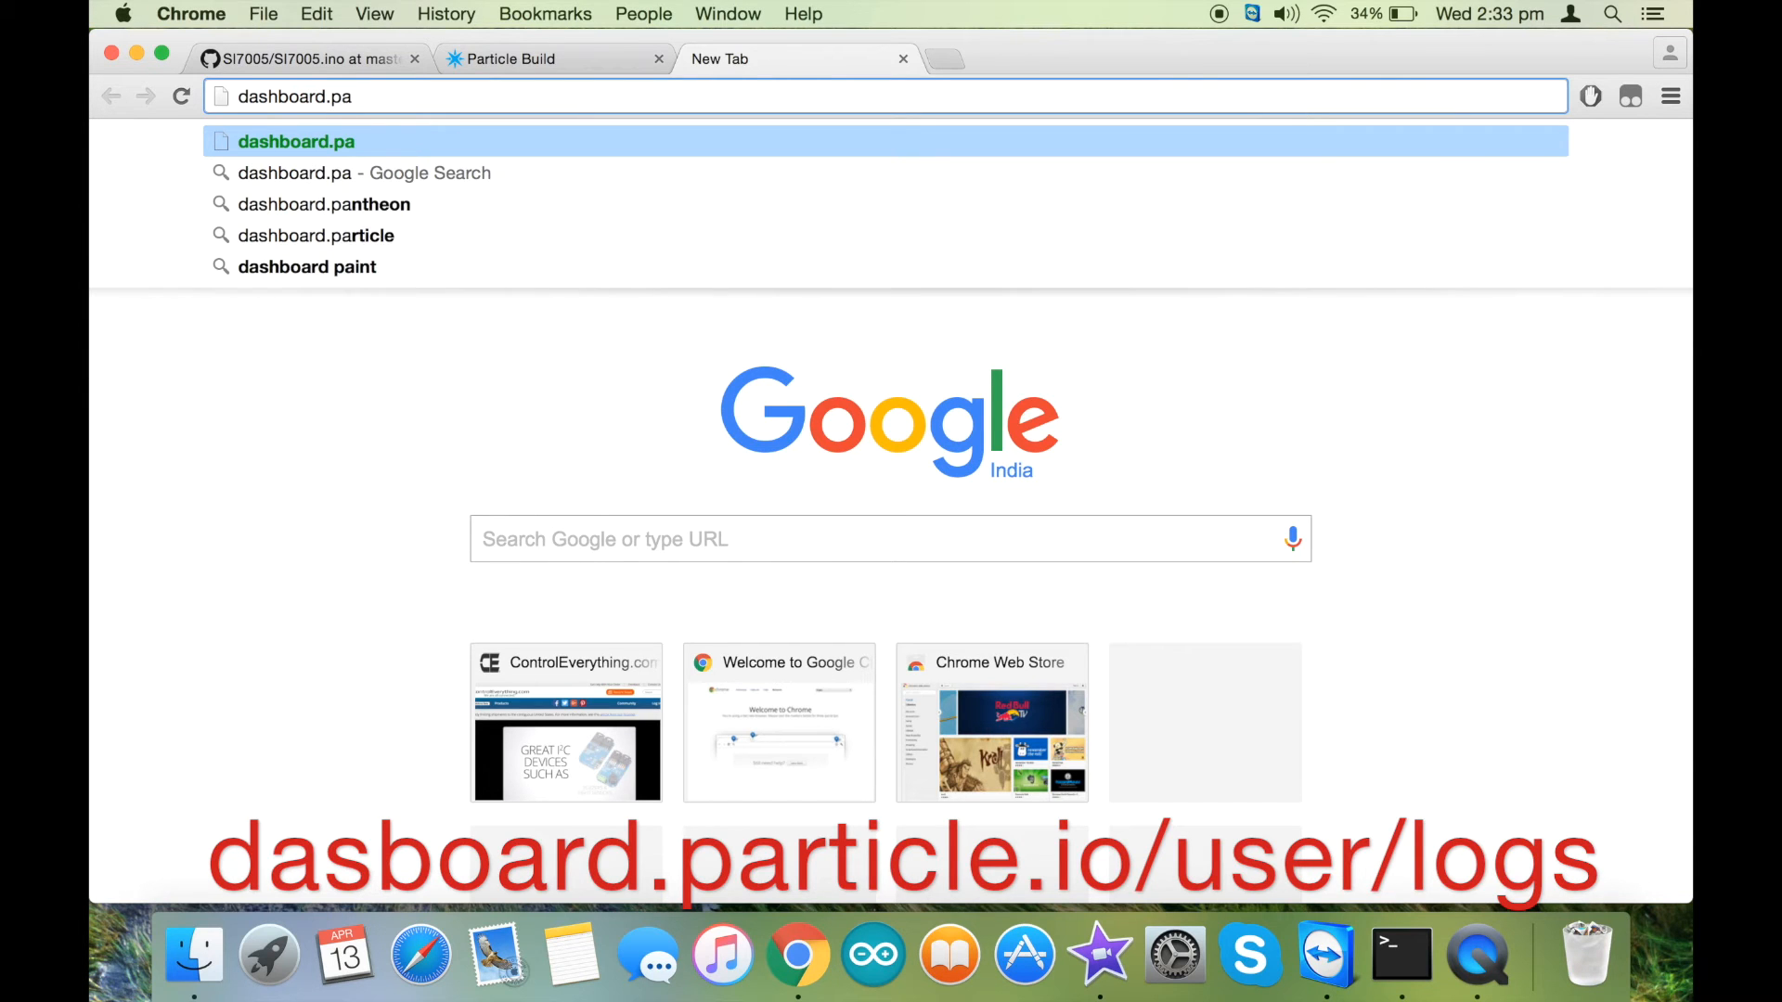
type("rticle.io/")
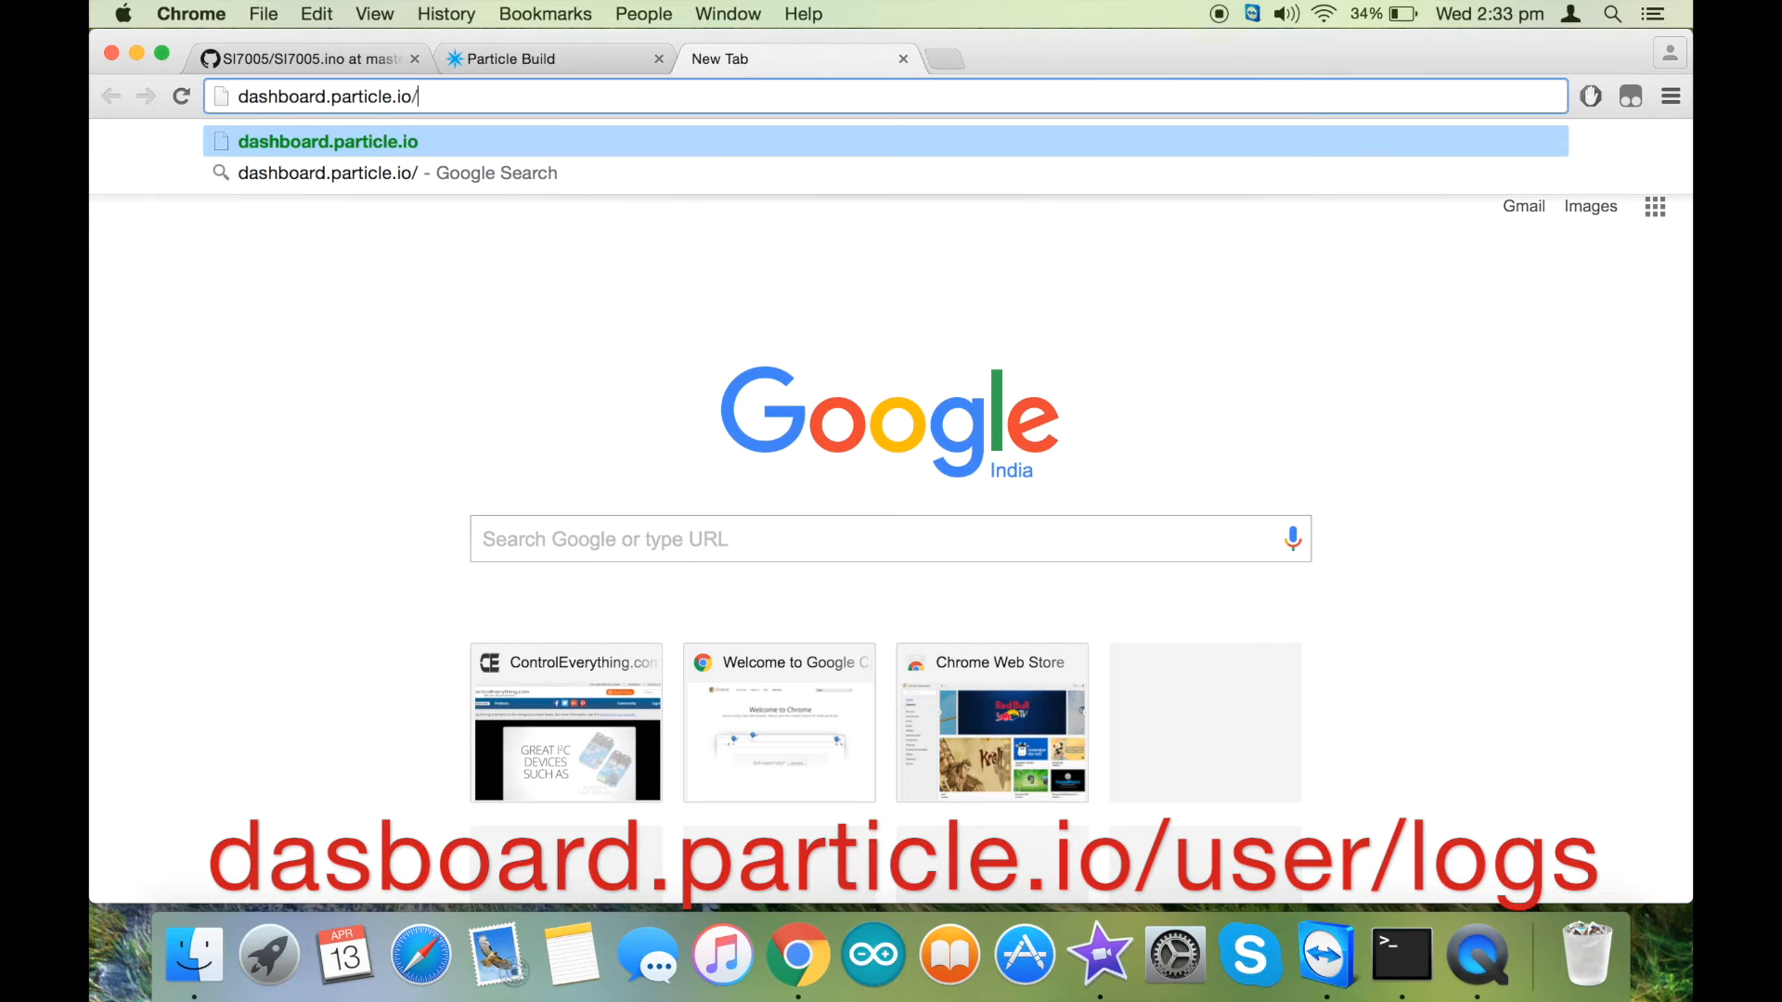
type("use")
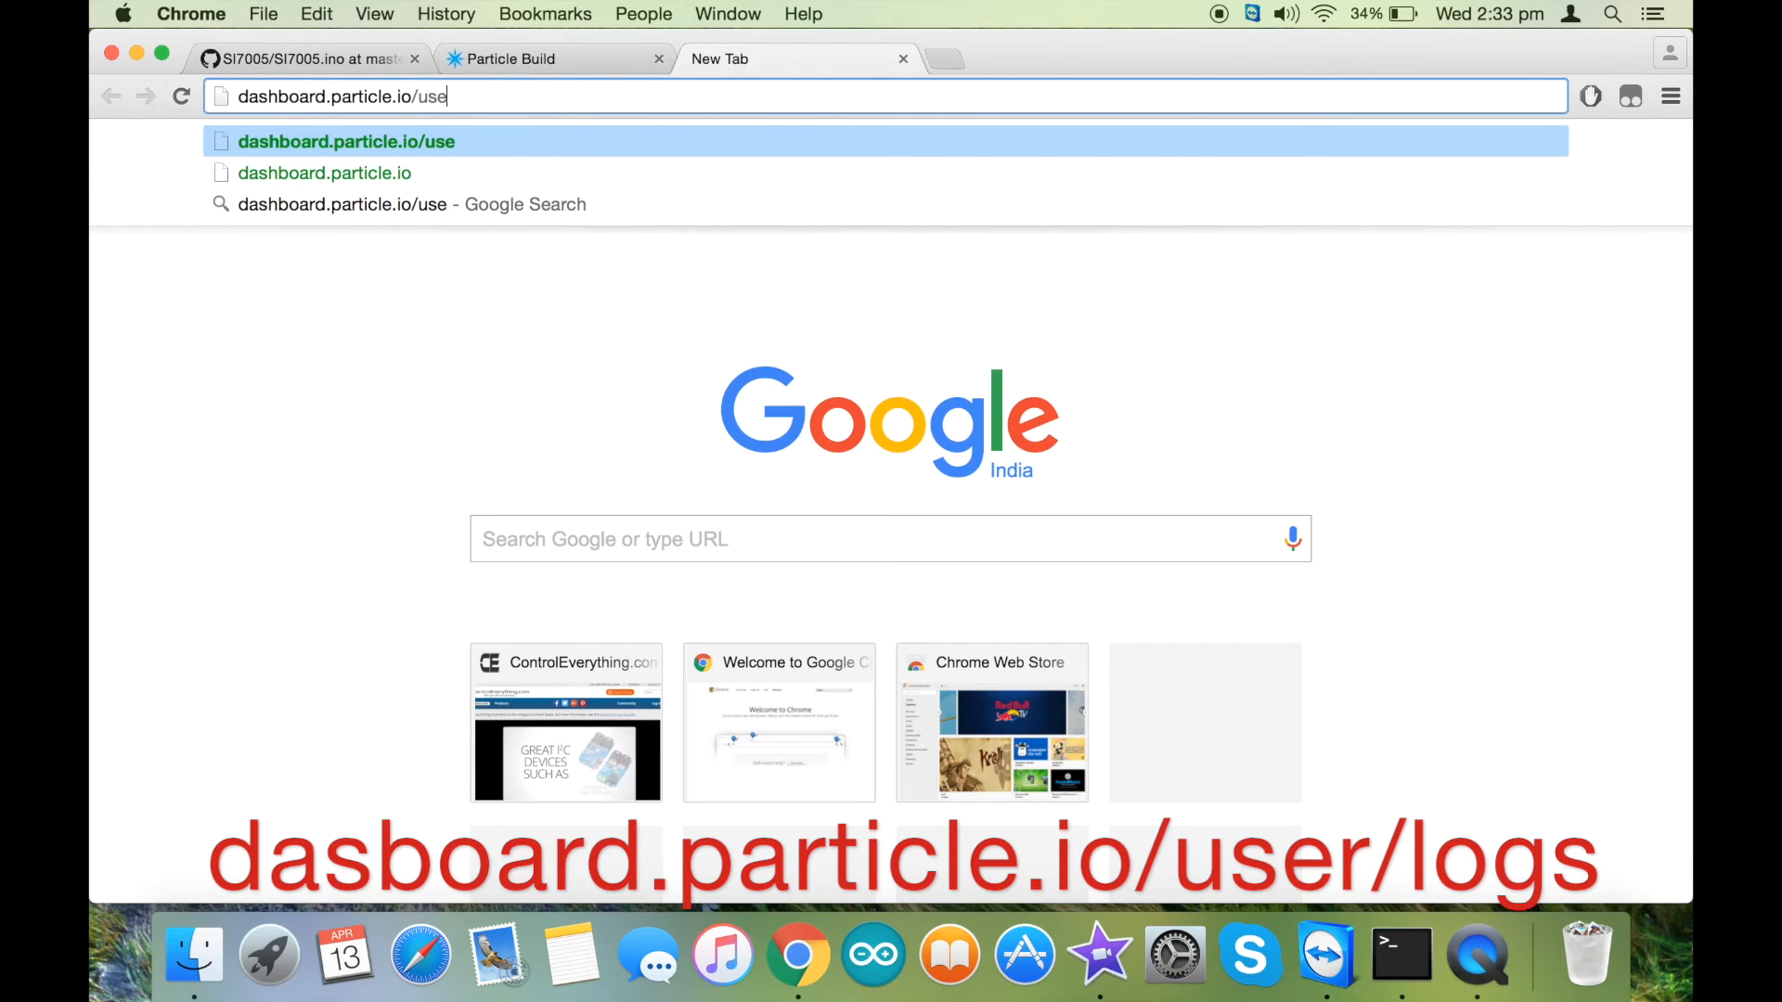
type("r/lo")
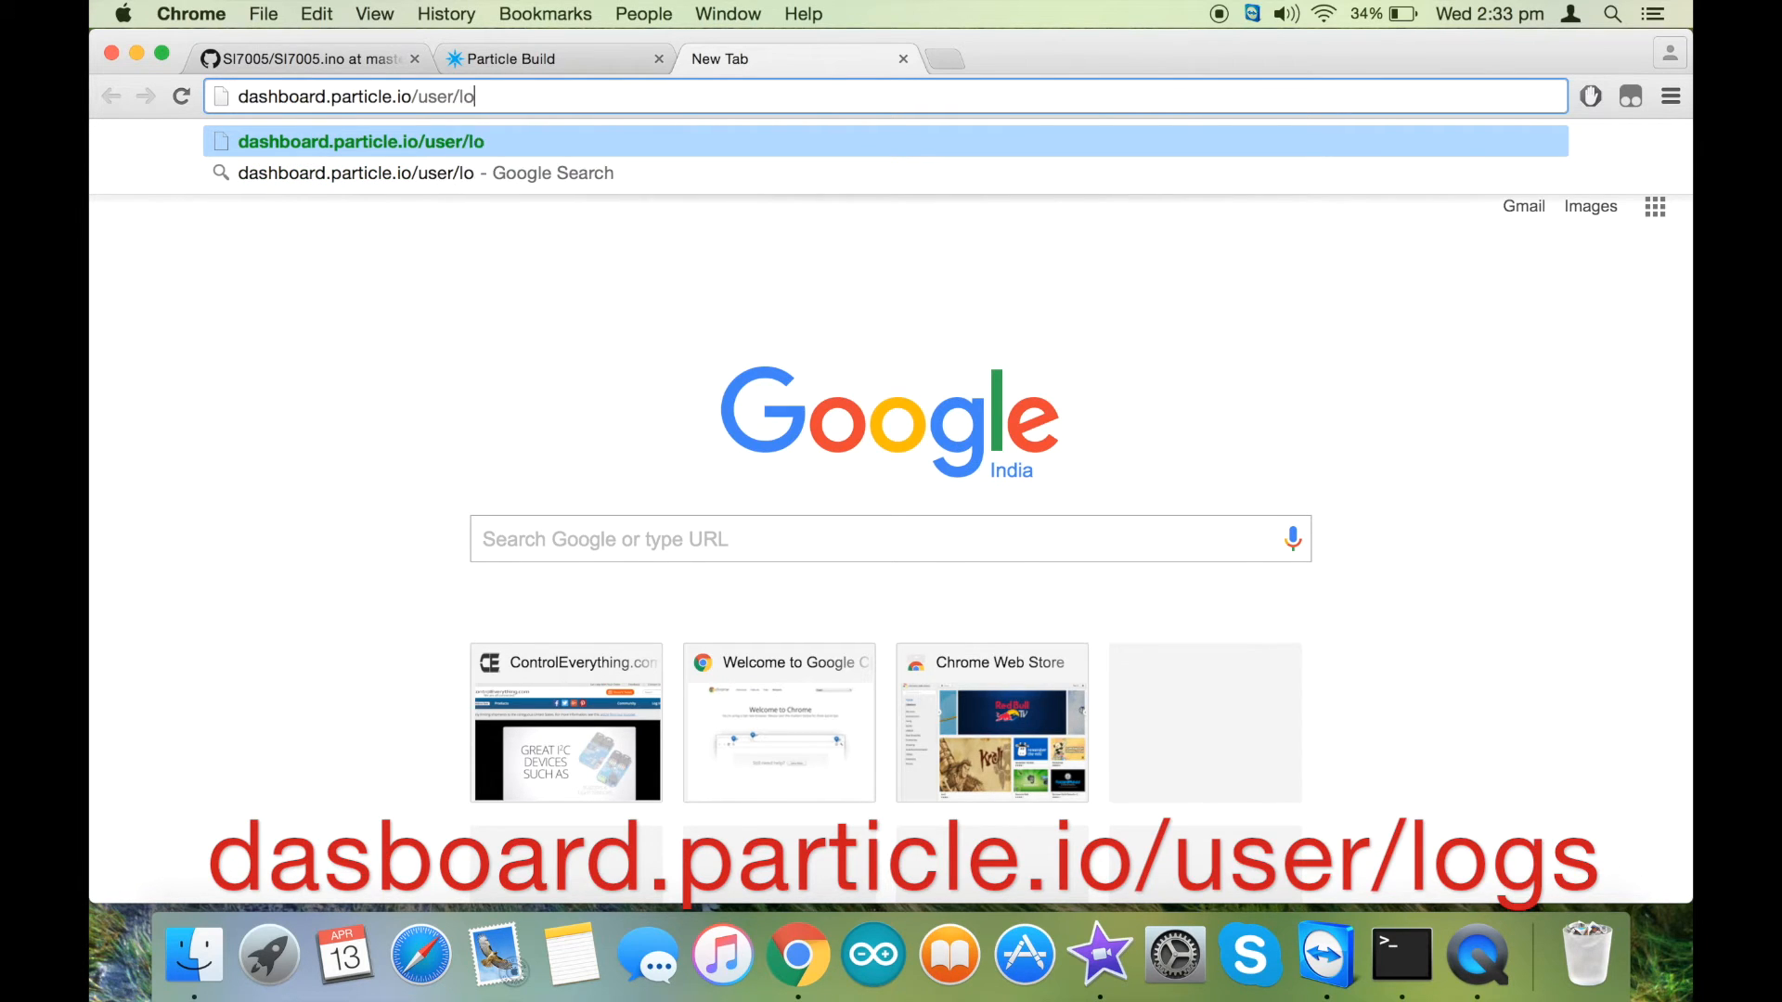
type("gs")
key("Return")
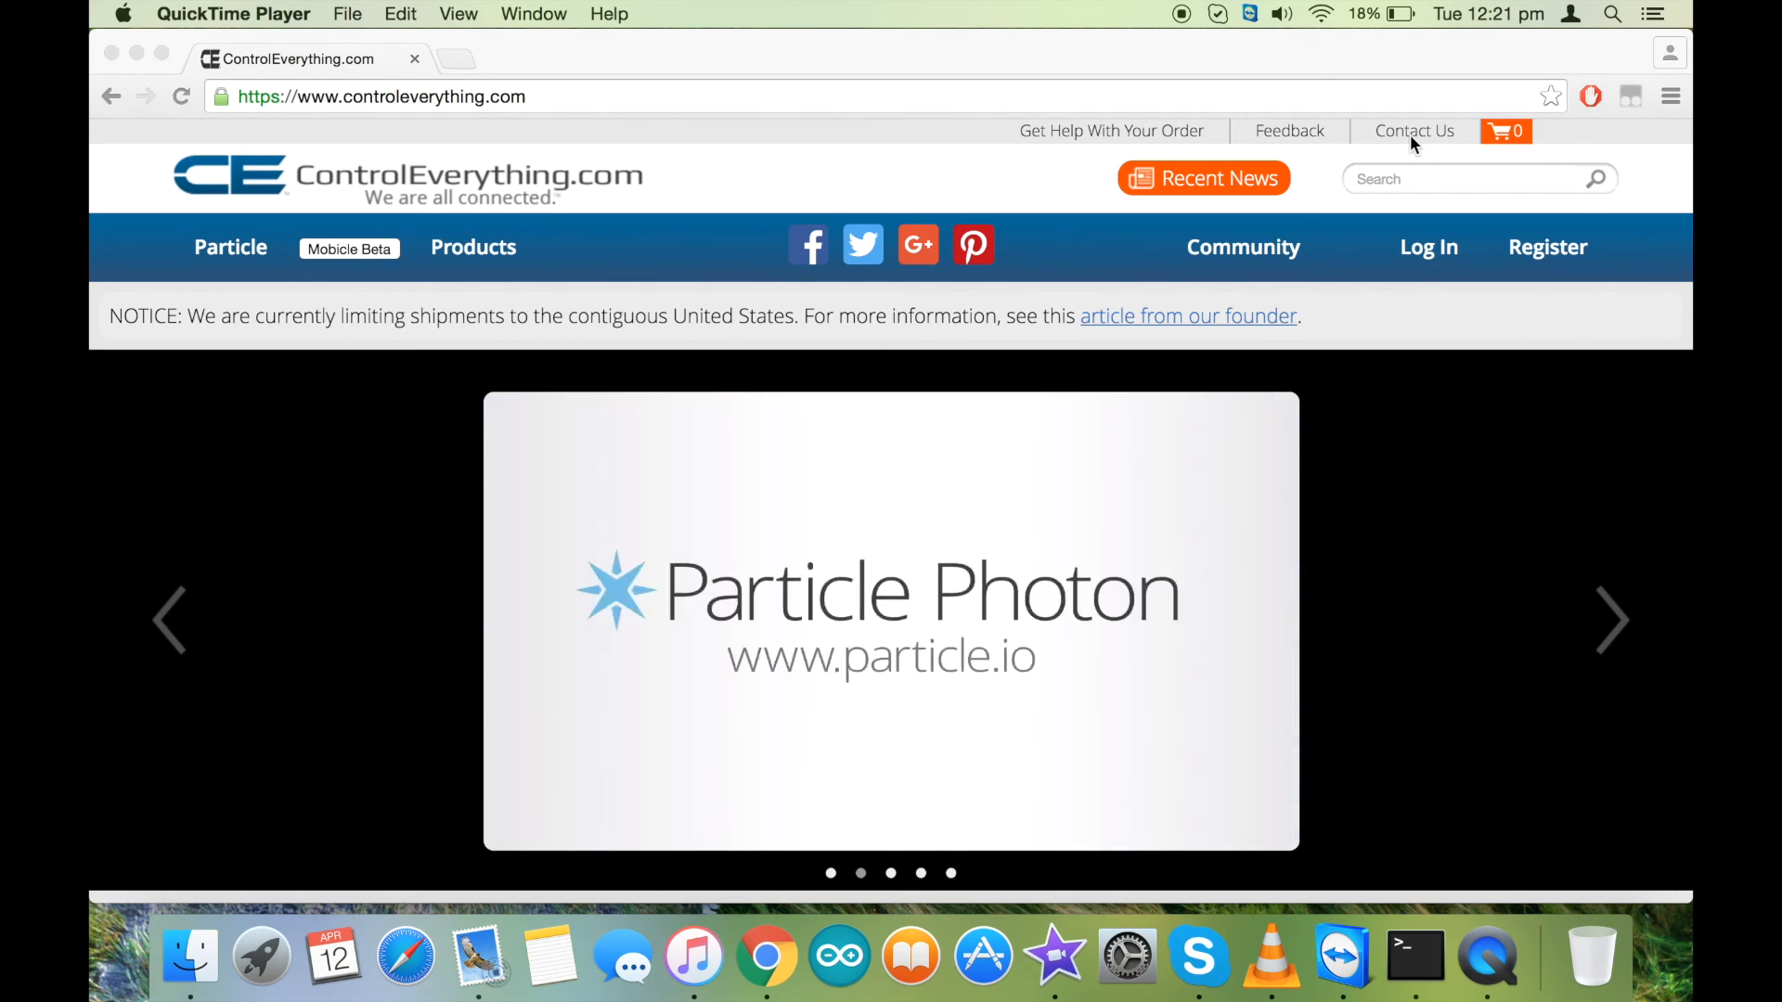
Open ControlEverything.com's Community forum listing recent discussion topics
left_click(1243, 247)
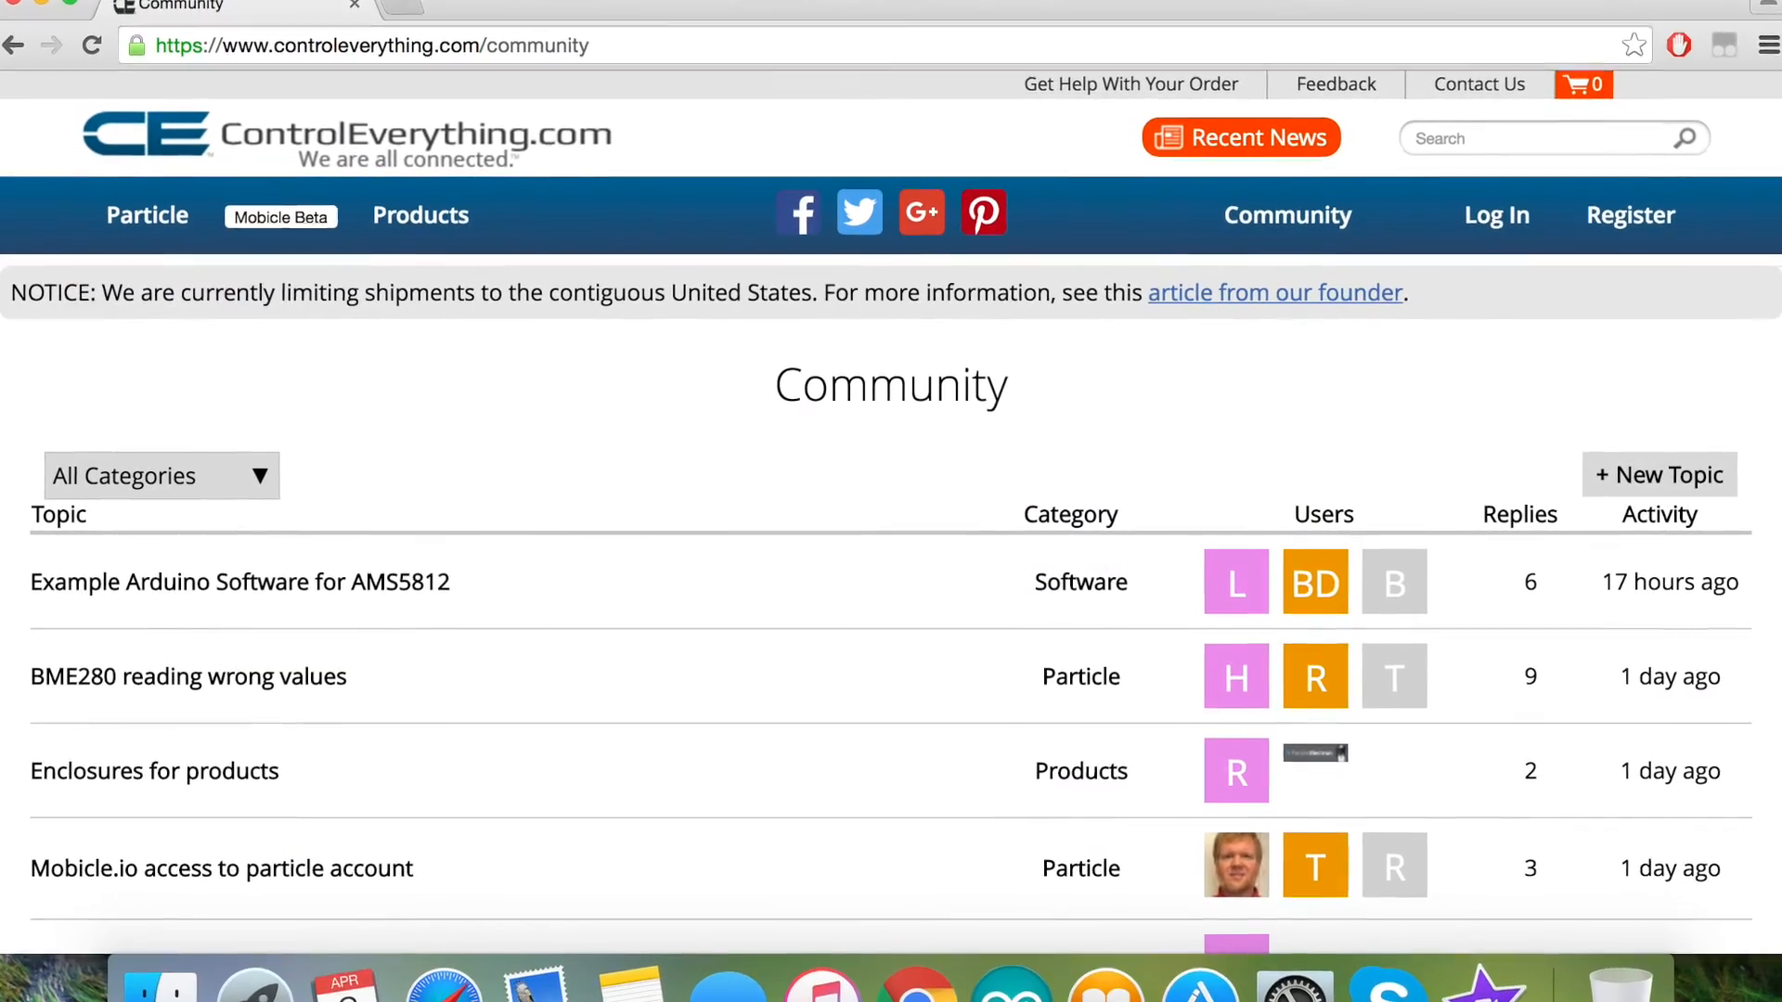